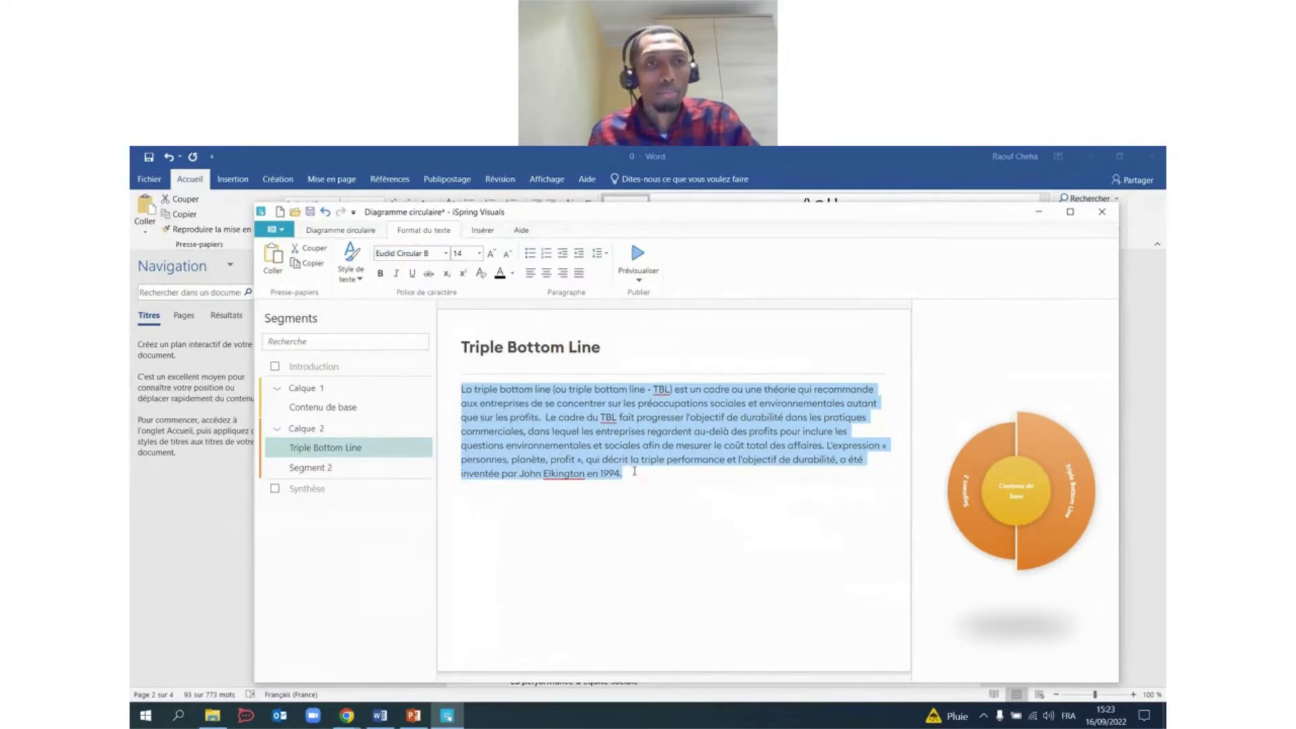
Retitle the centre Contenu de base segment 'Triple Bottom Line', pasted from the Word script.
left_click(343, 447)
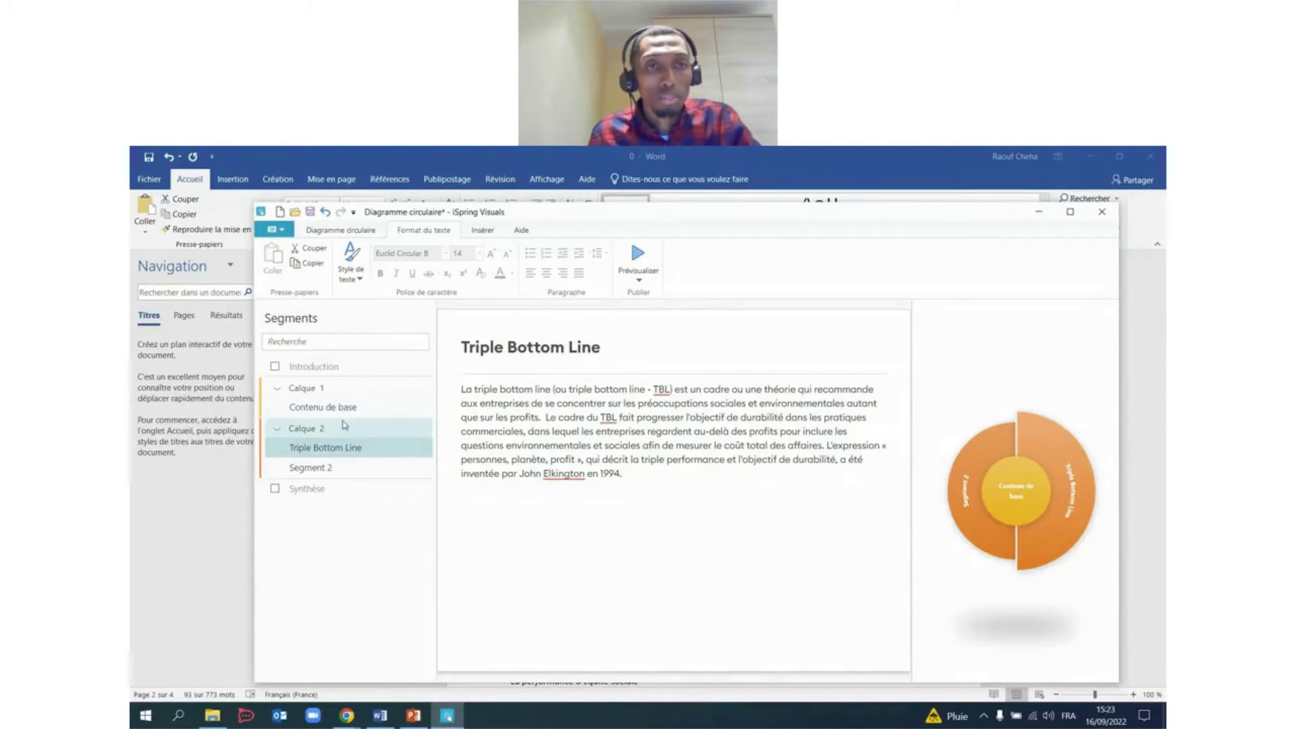
left_click(372, 408)
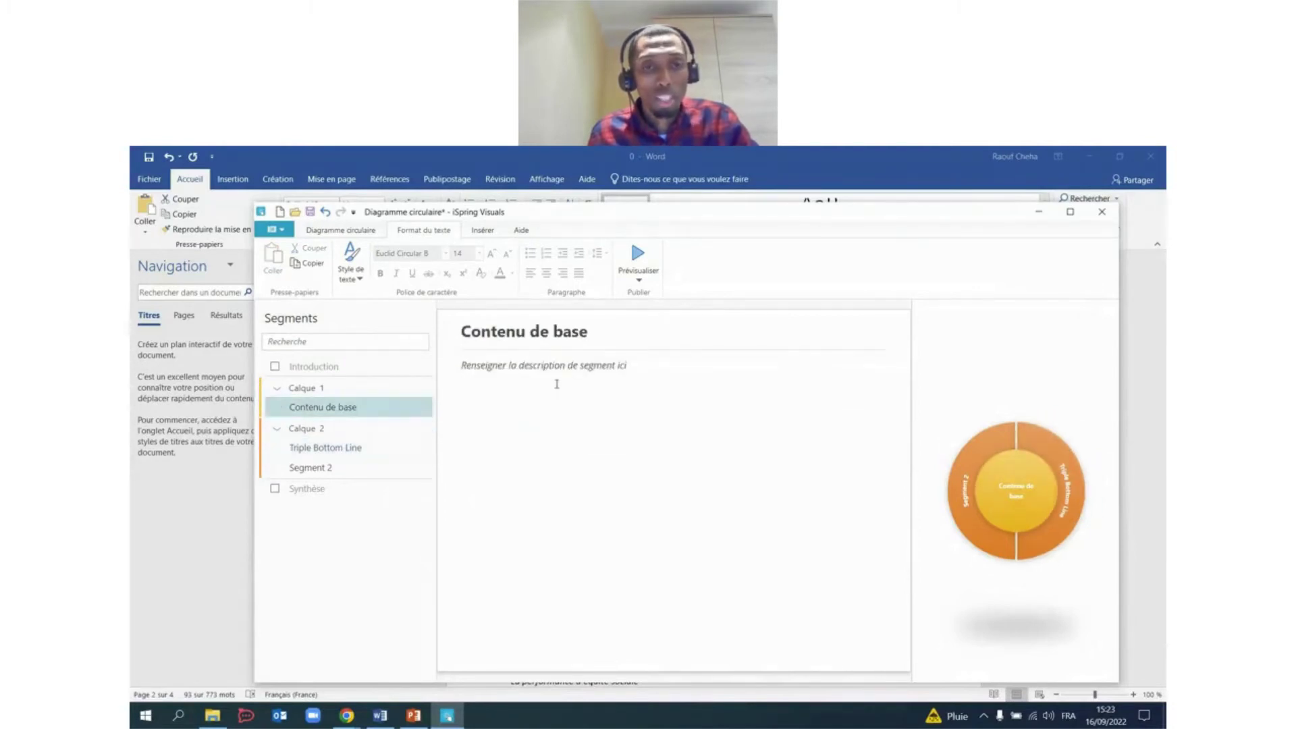
key("alt+Tab")
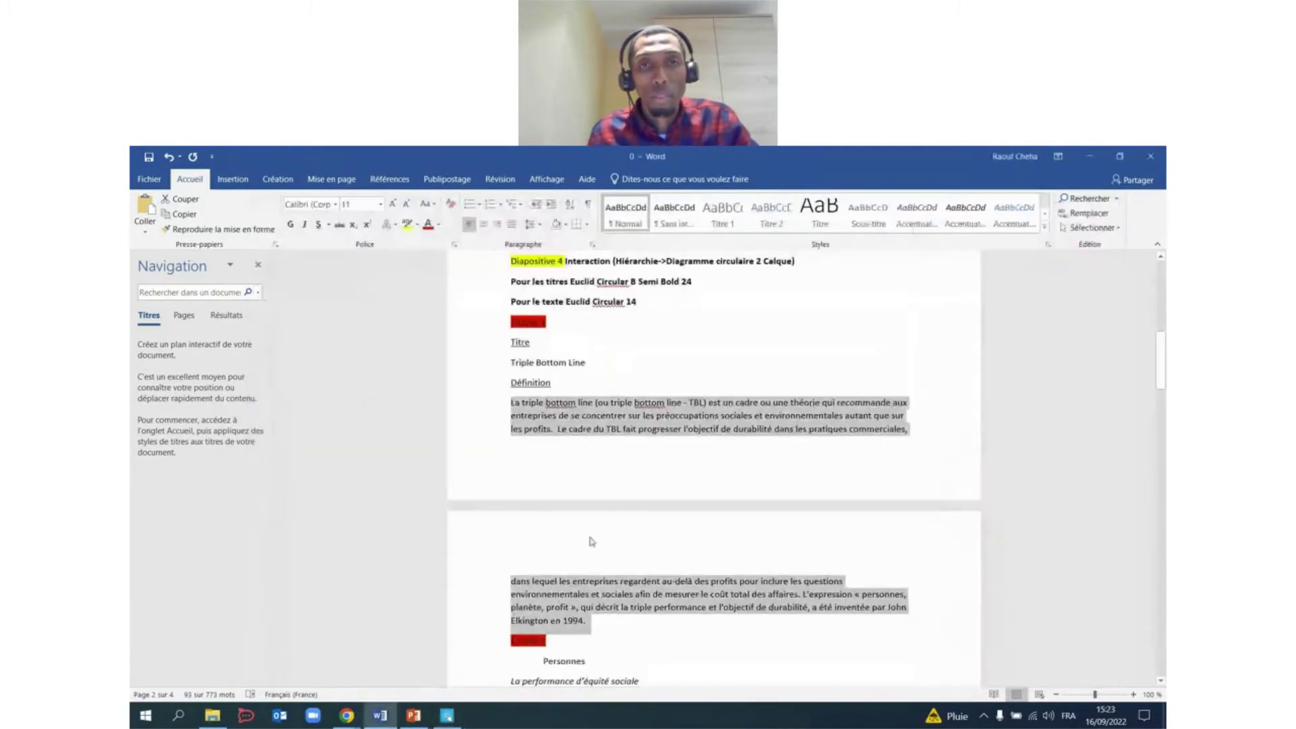
left_click_drag(593, 363, 509, 366)
key("ctrl+c")
key("alt+Tab")
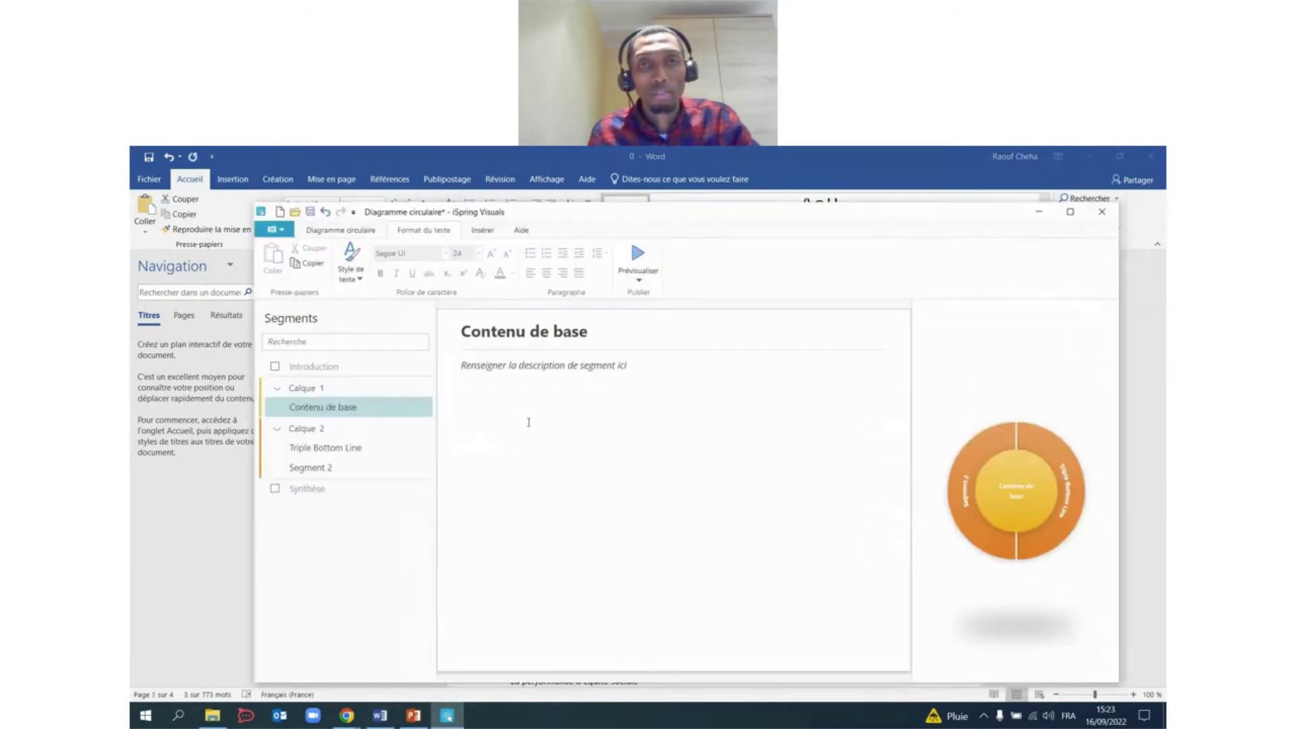
left_click_drag(600, 334, 459, 332)
key("ctrl+v")
Paste the Triple Bottom Line definition paragraph from Word into the segment's description.
left_click(494, 459)
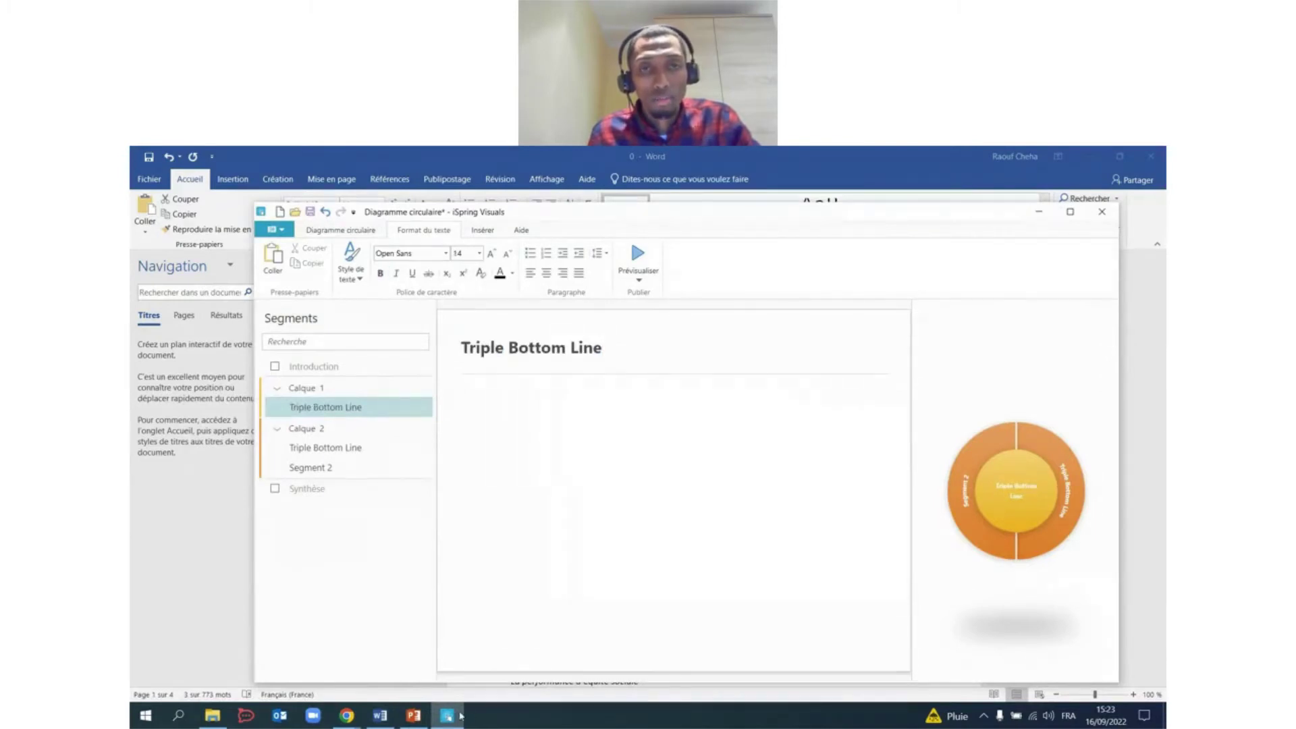
key("alt+Tab")
left_click_drag(513, 405, 588, 621)
key("ctrl+c")
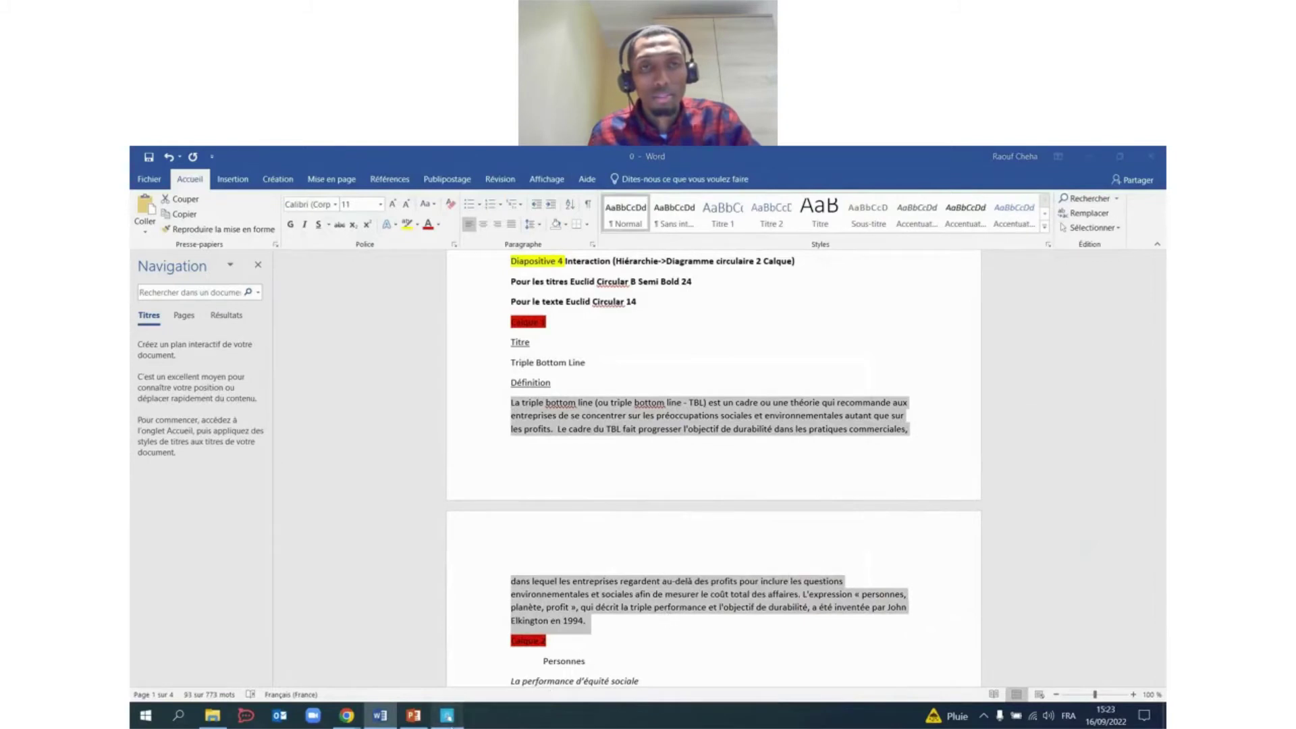
left_click(447, 715)
left_click(474, 403)
key("ctrl+v")
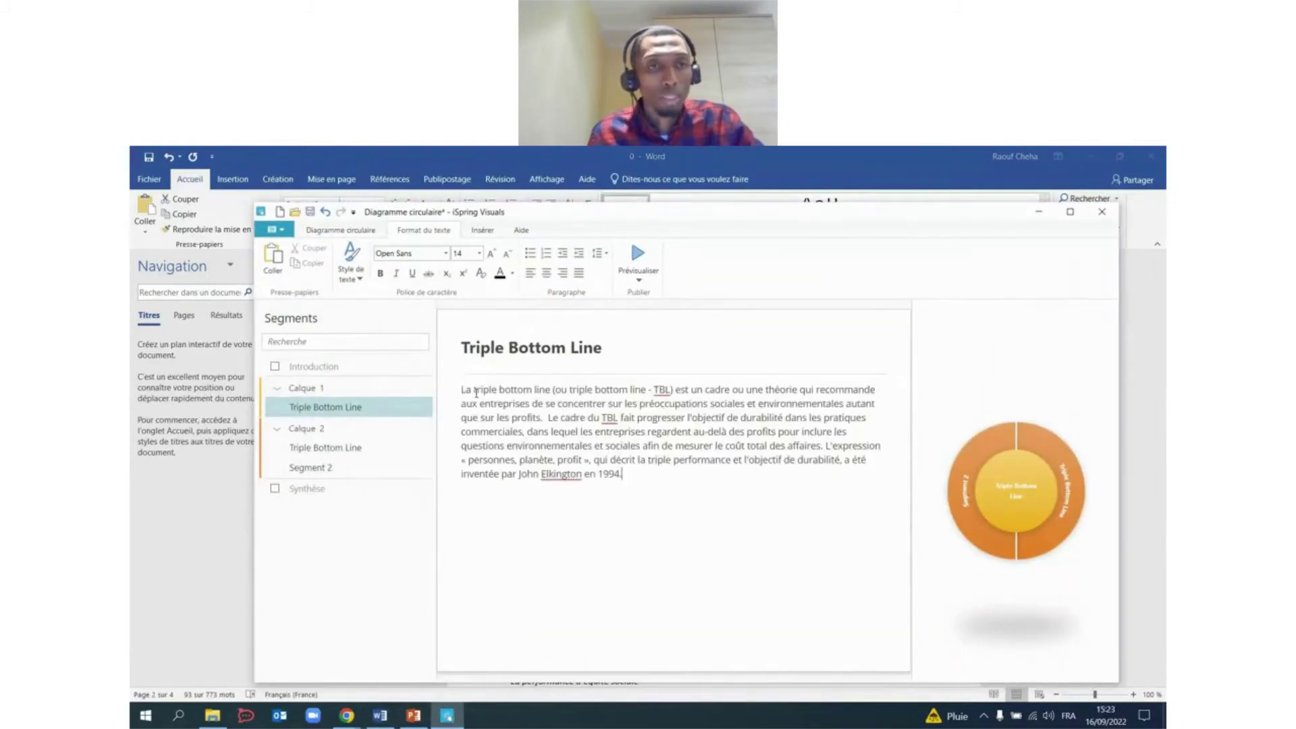
left_click(351, 449)
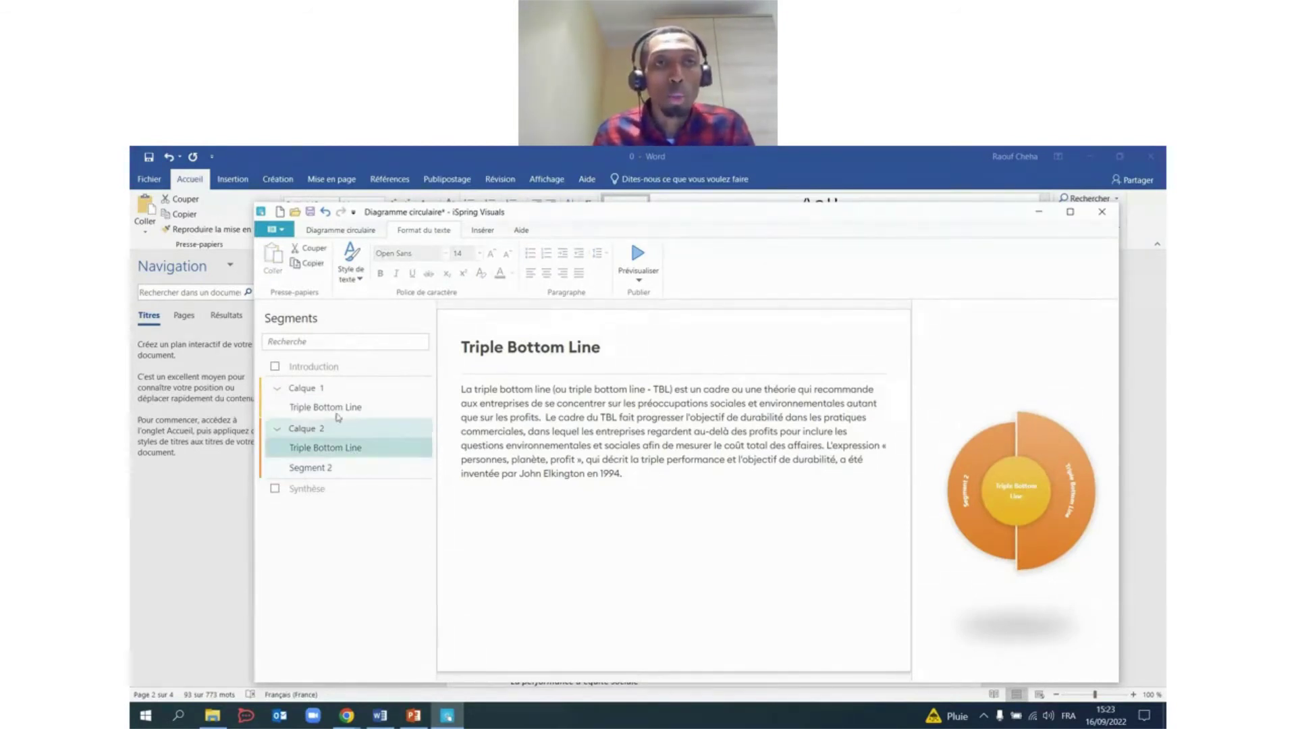
Add a new outer segment and retitle the outer Triple Bottom Line segment 'Personnes'.
left_click(341, 230)
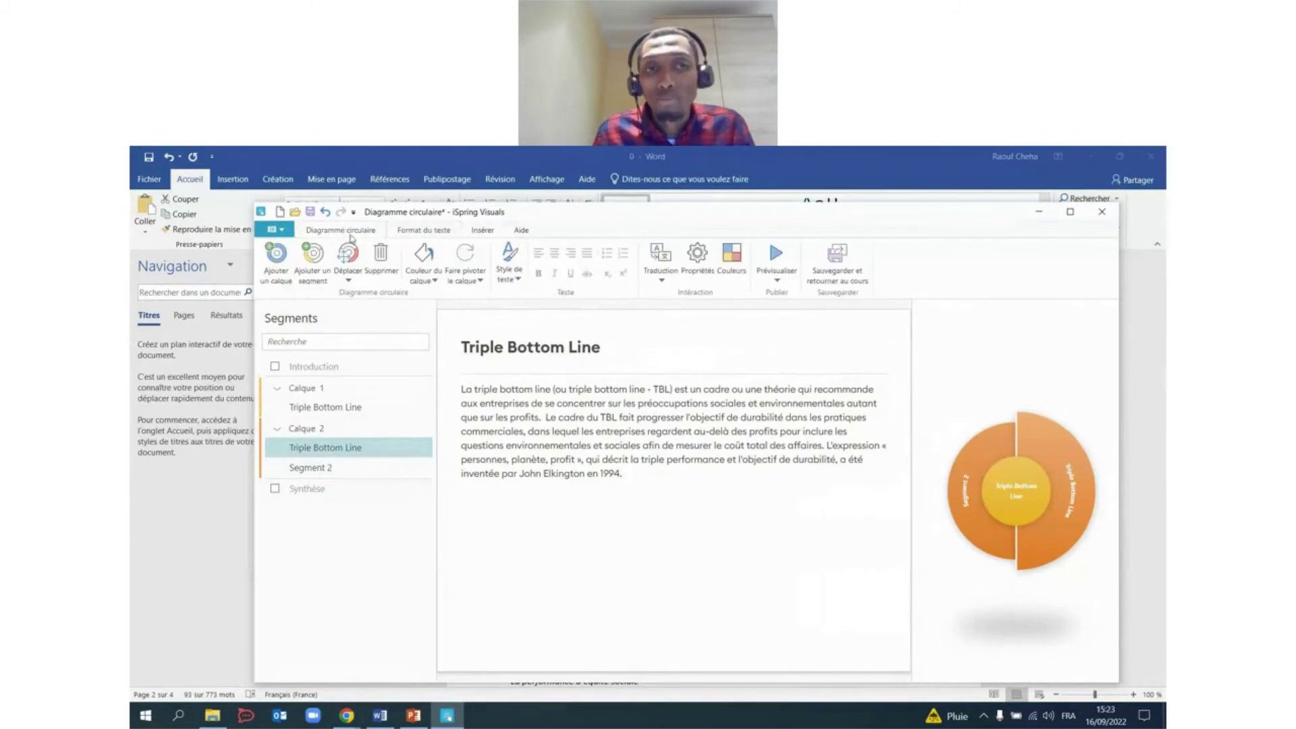
left_click(317, 256)
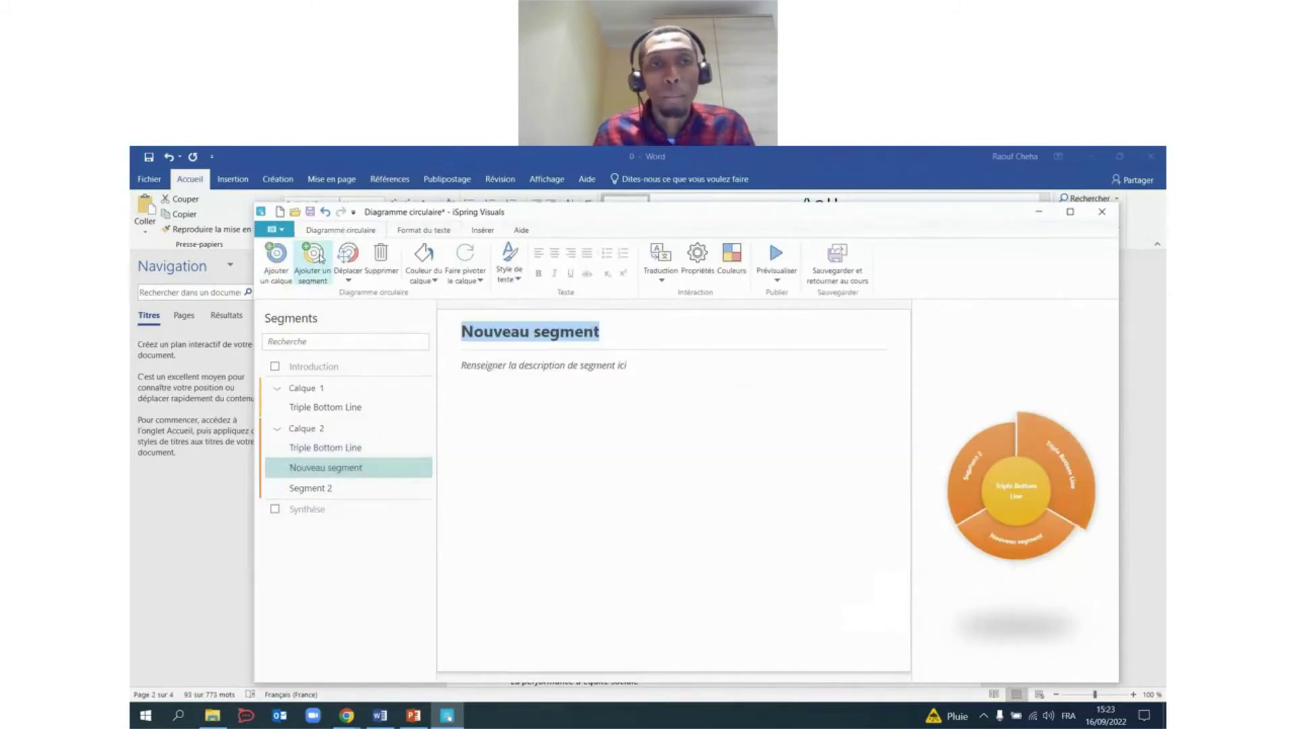
left_click(318, 449)
left_click(380, 716)
scroll(602, 481, "down", 10)
scroll(601, 478, "up", 2)
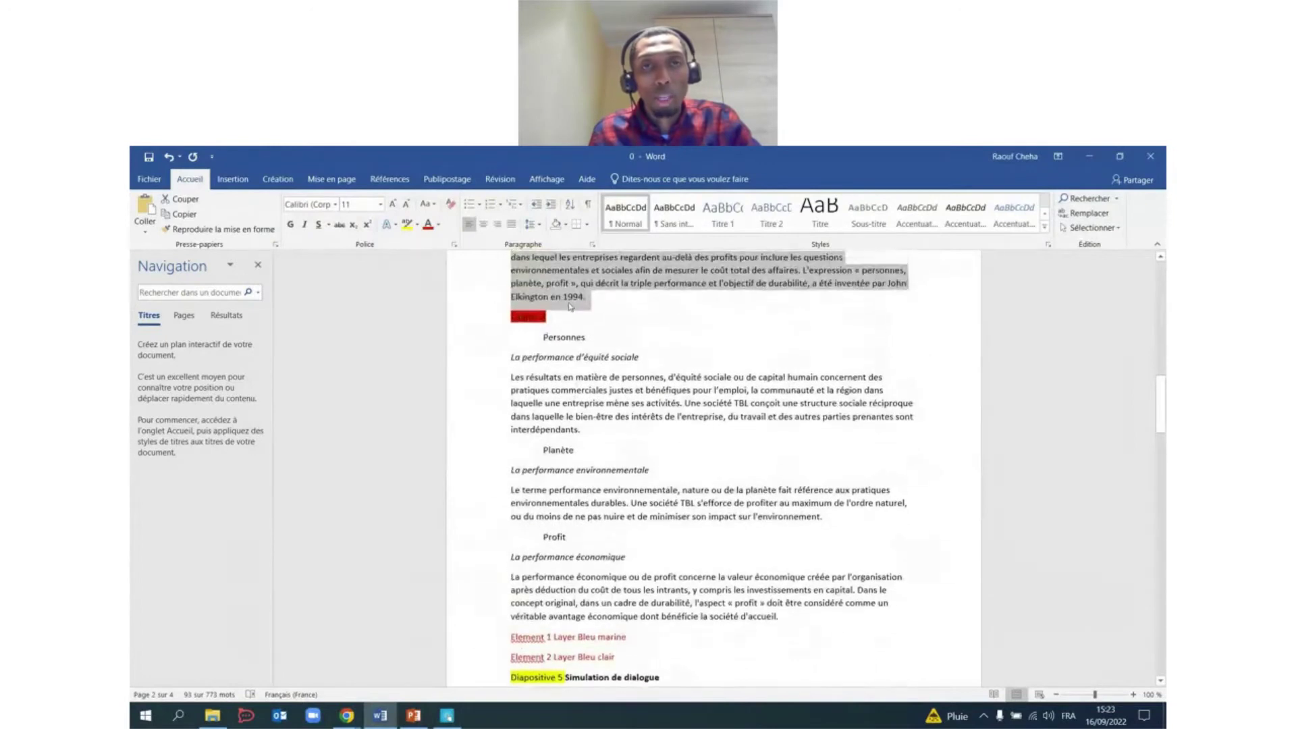
double_click(544, 338)
key("ctrl+c")
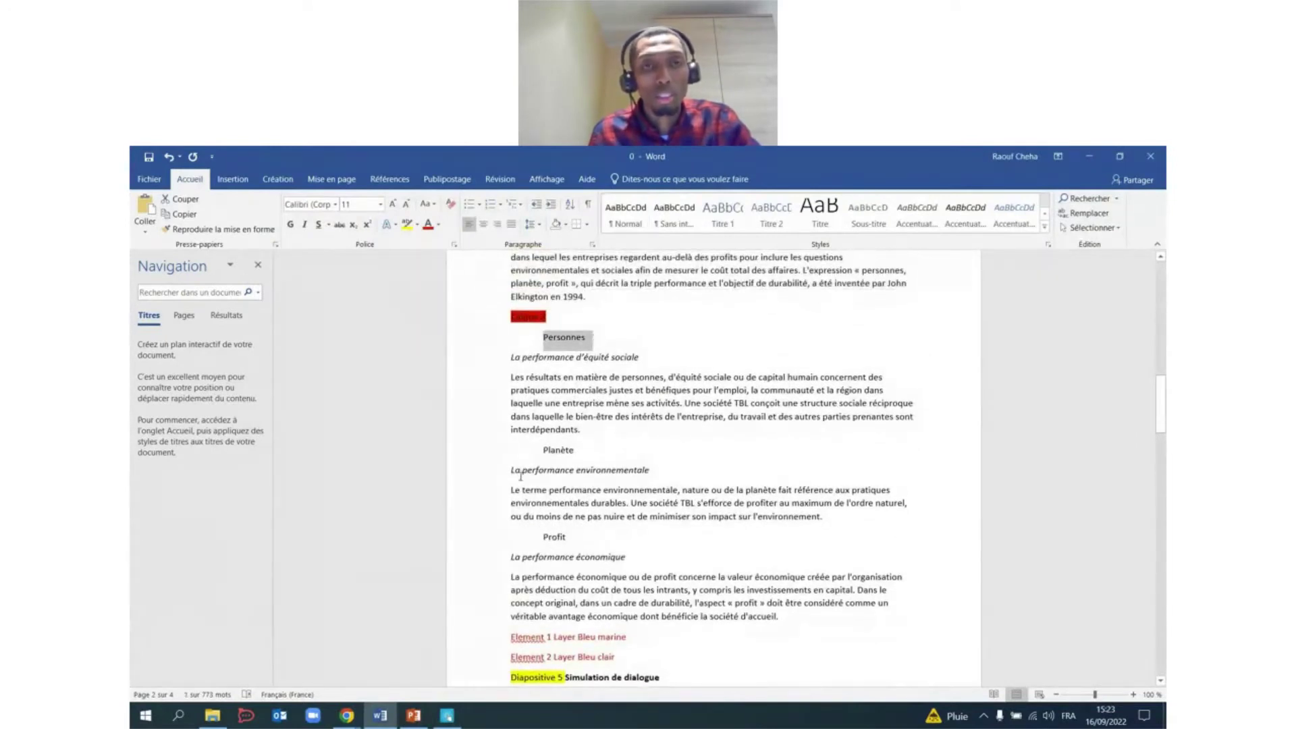
left_click(447, 715)
left_click(597, 344)
left_click_drag(601, 346, 464, 344)
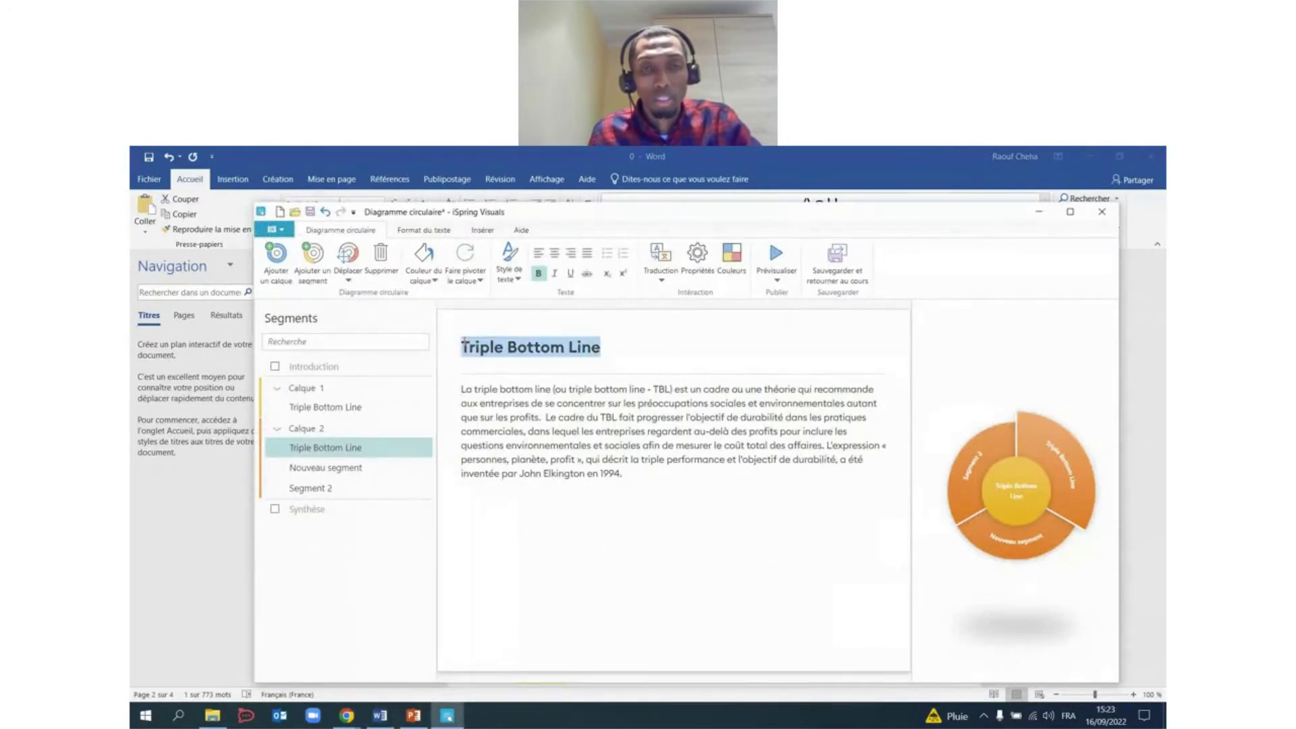
key("ctrl+v")
Replace the Personnes description with the social-equity heading and paragraph from Word.
left_click(447, 716)
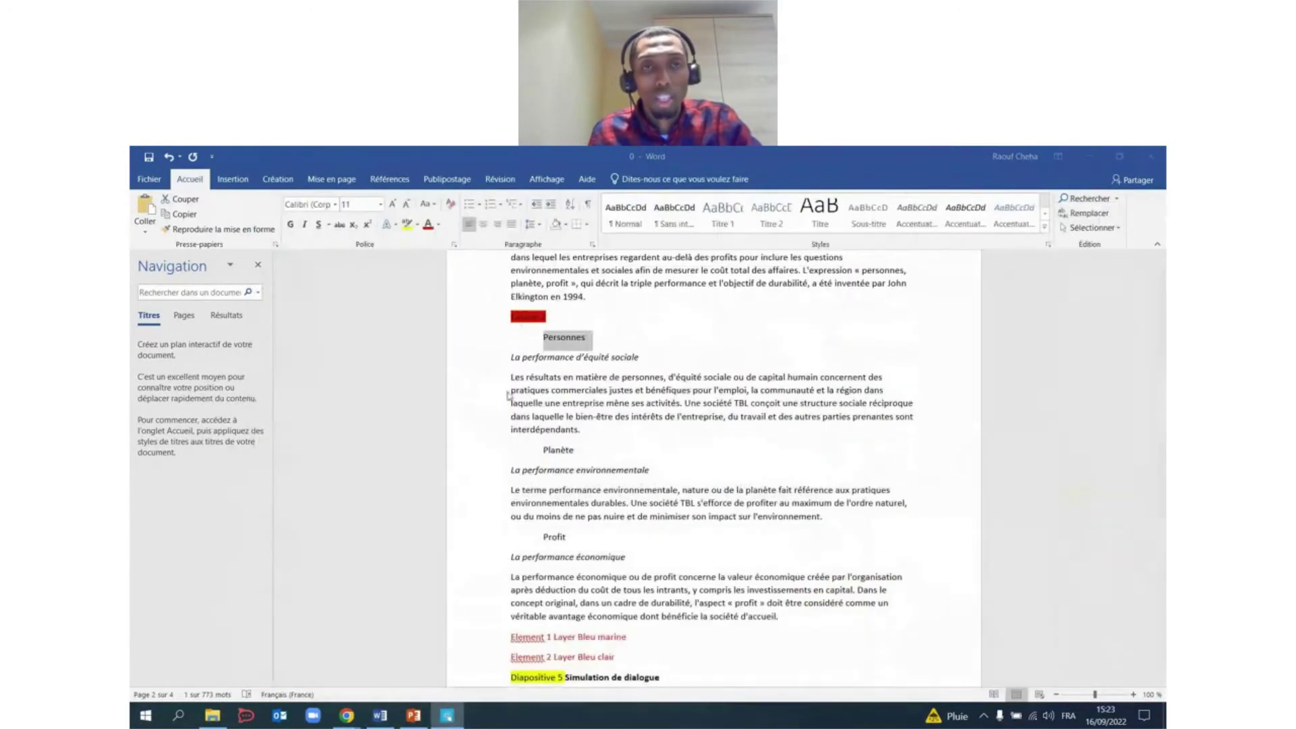
left_click_drag(515, 358, 612, 430)
key("ctrl+c")
left_click(447, 716)
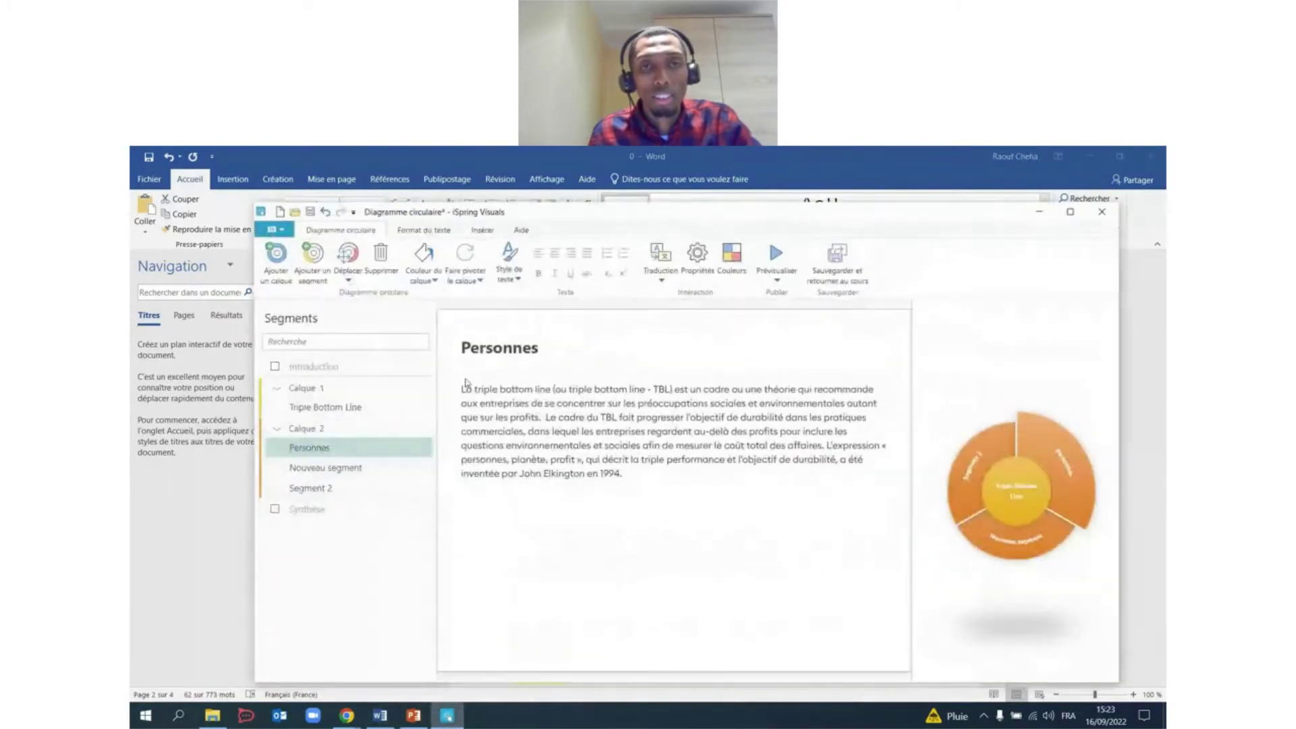
left_click_drag(462, 393, 637, 474)
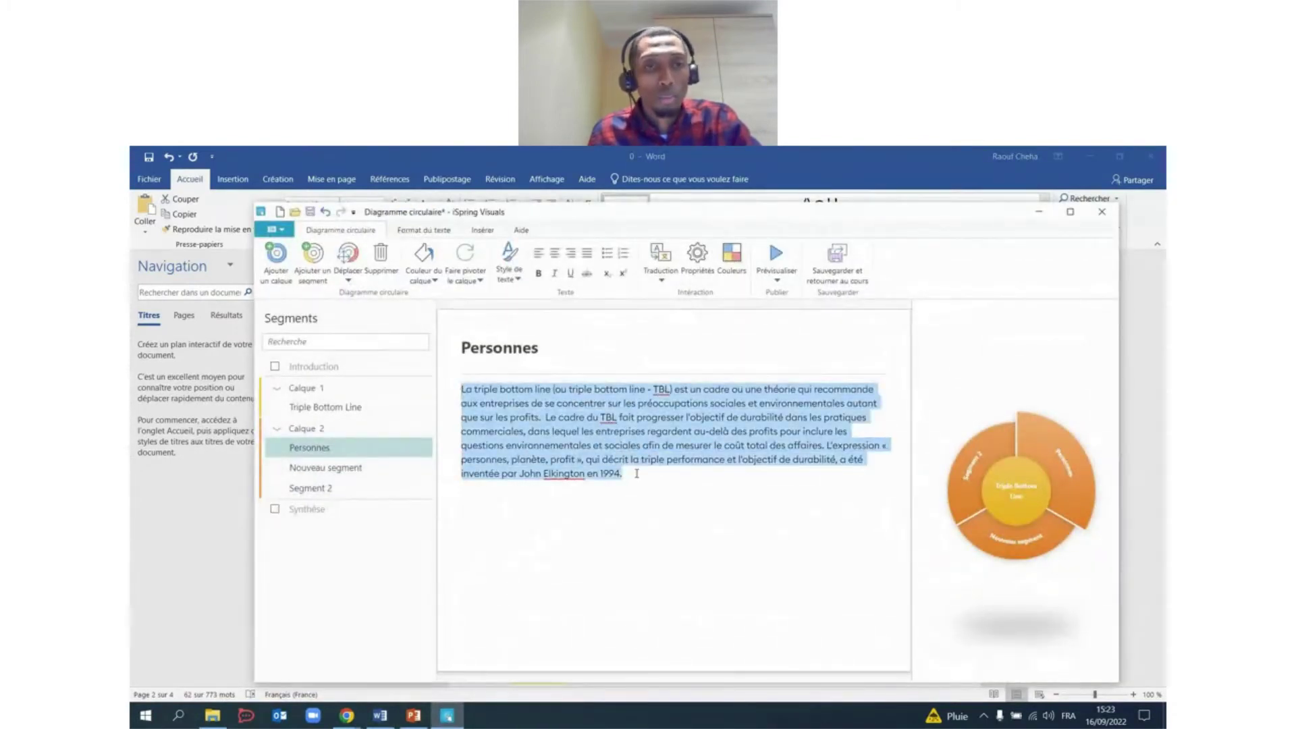
key("ctrl+v")
Rename the newly added segment 'Planète'.
left_click(355, 468)
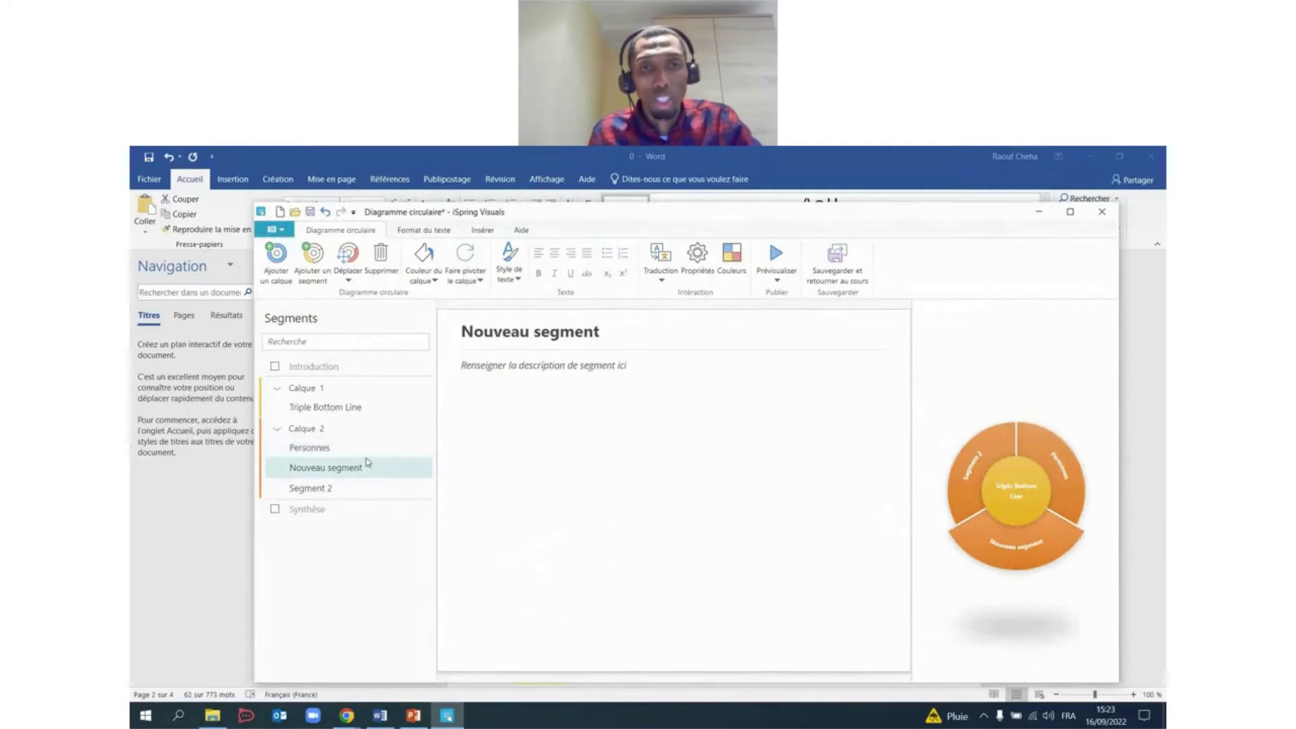
left_click(451, 722)
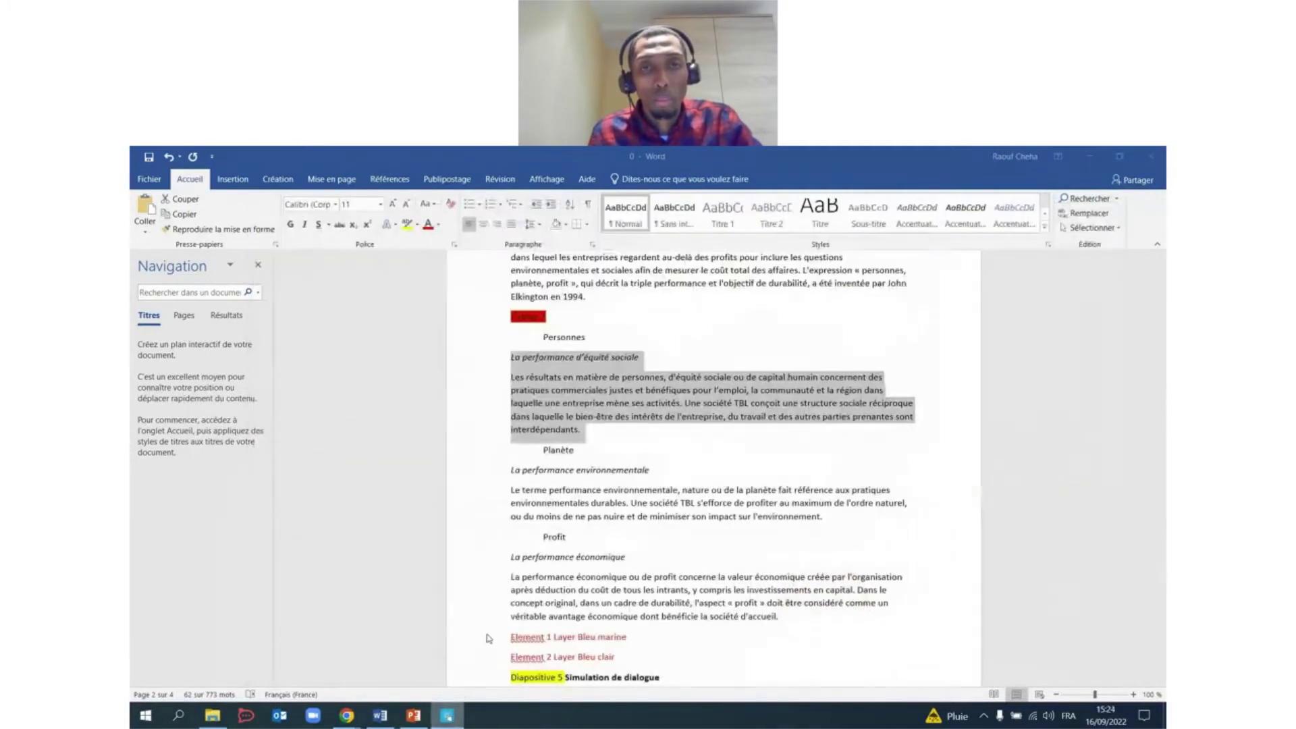
left_click(541, 450)
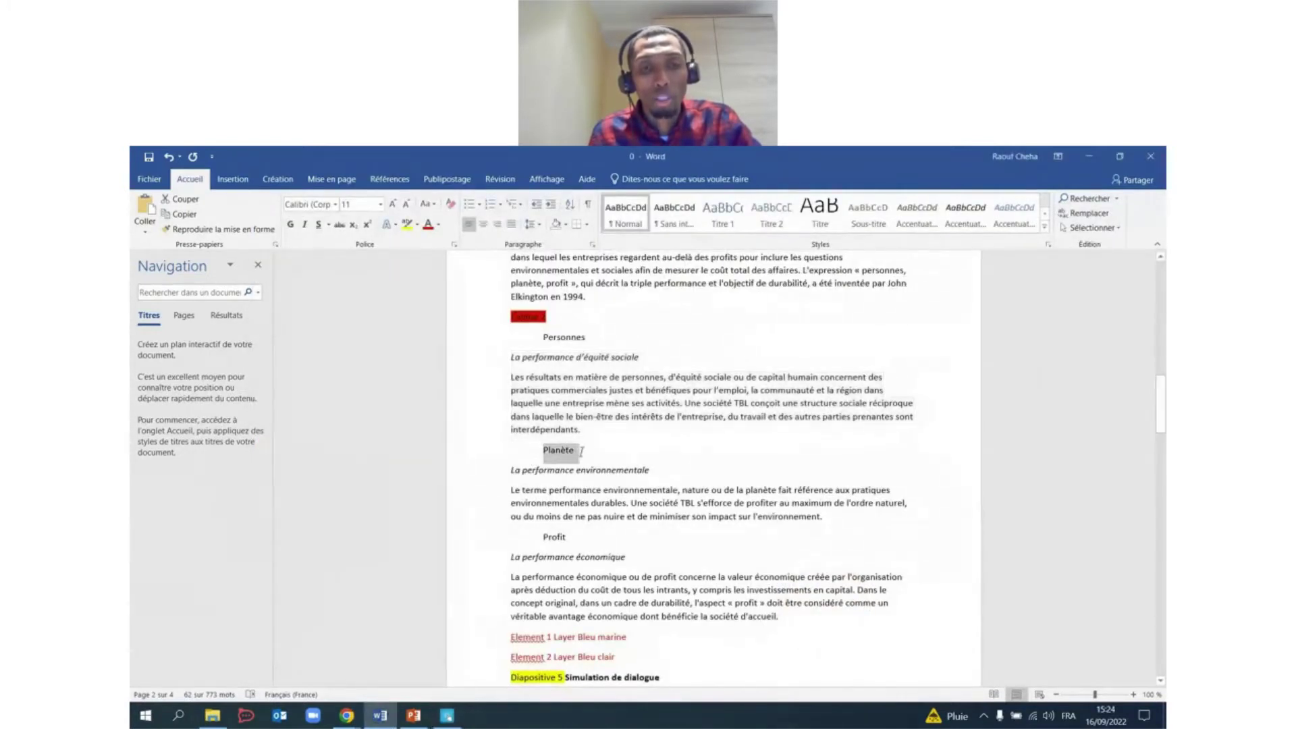
left_click(445, 714)
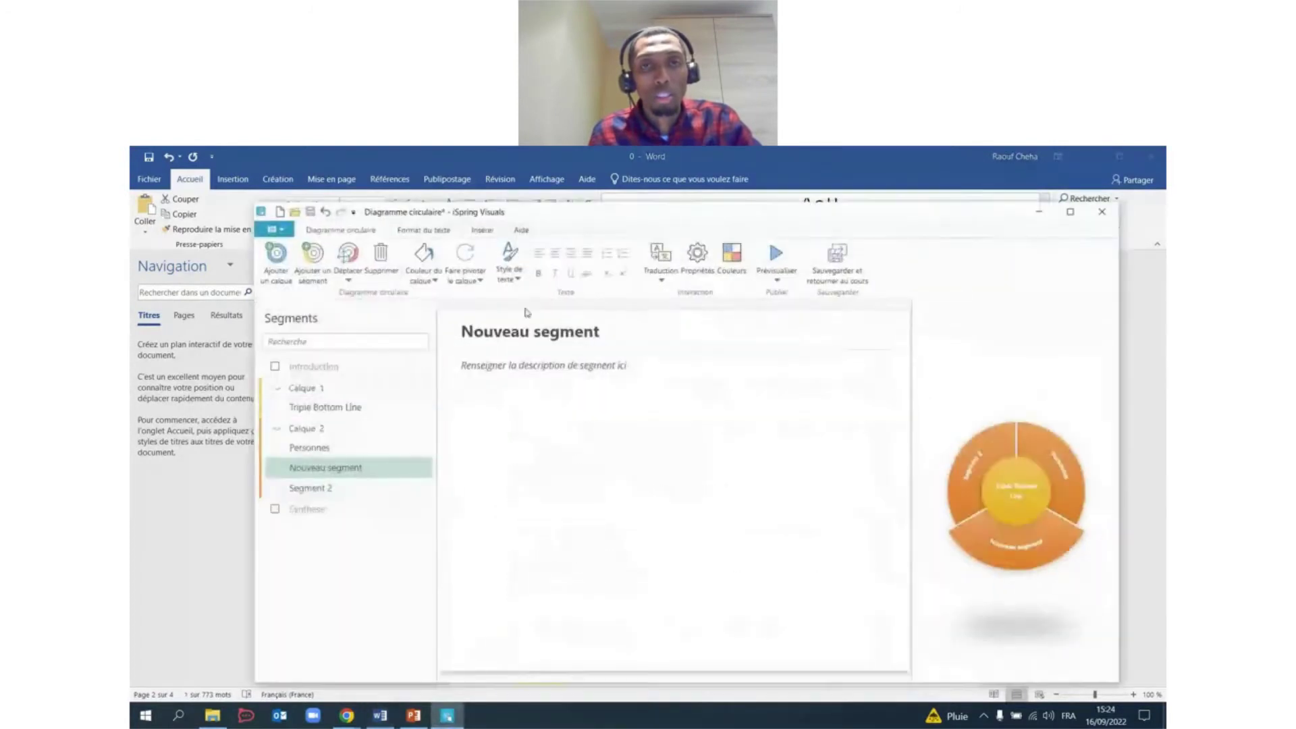
left_click_drag(612, 333, 474, 331)
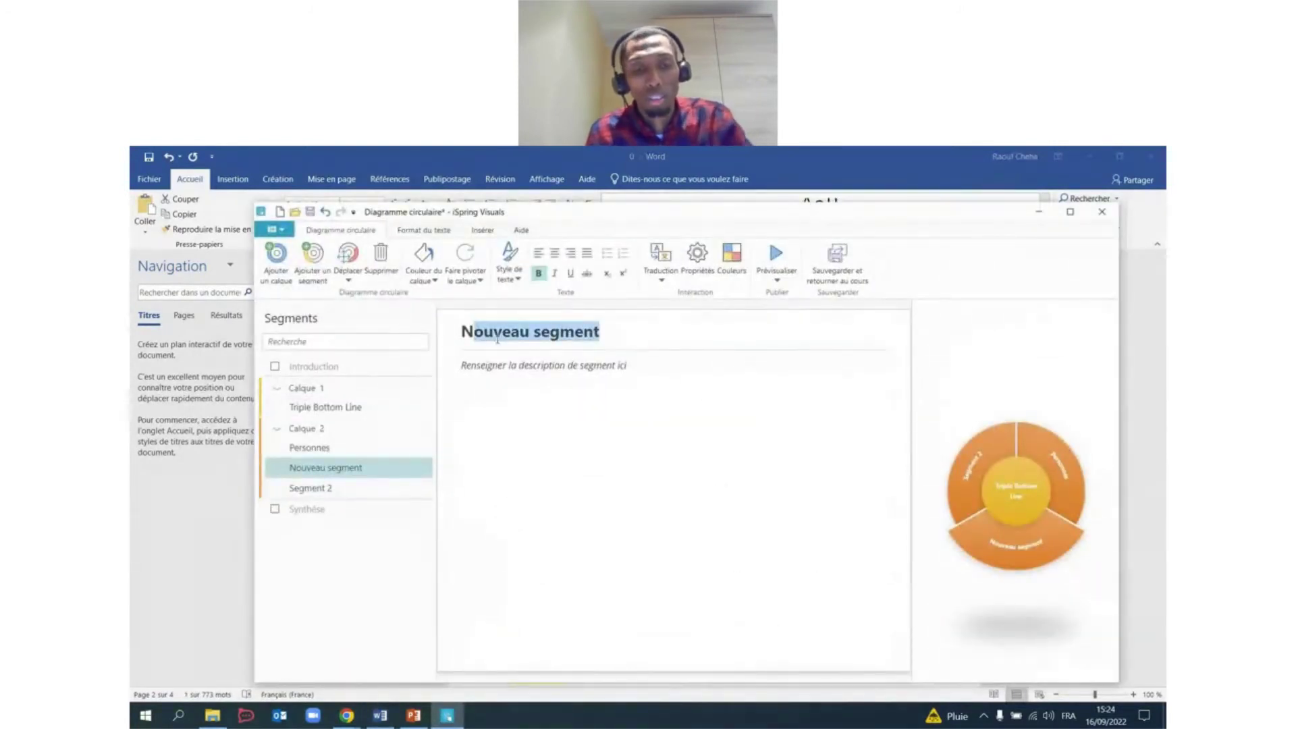
key("BackSpace")
key("BackSpace")
type("Planète")
left_click(521, 392)
Copy the environmental performance heading and paragraph from the Word script.
left_click(446, 716)
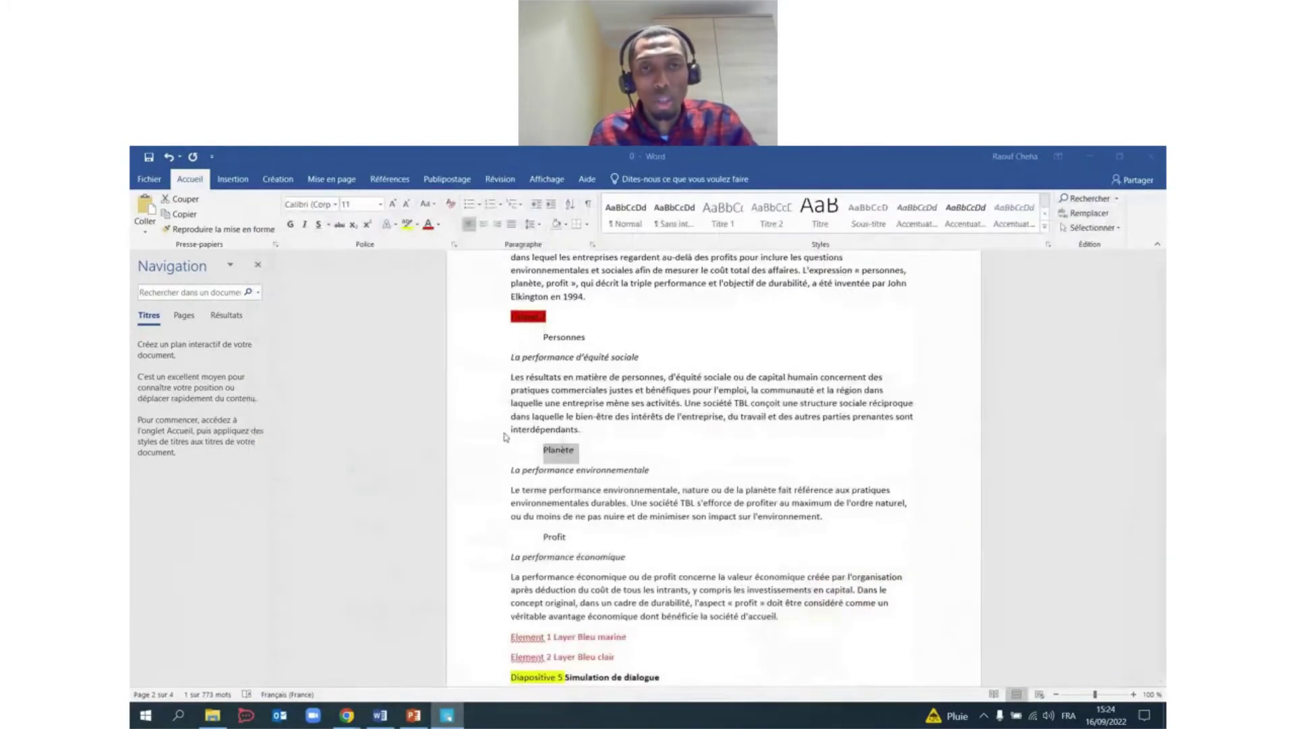
scroll(514, 429, "down", 1)
left_click(512, 405)
left_click_drag(513, 407, 797, 467)
key("ctrl+c")
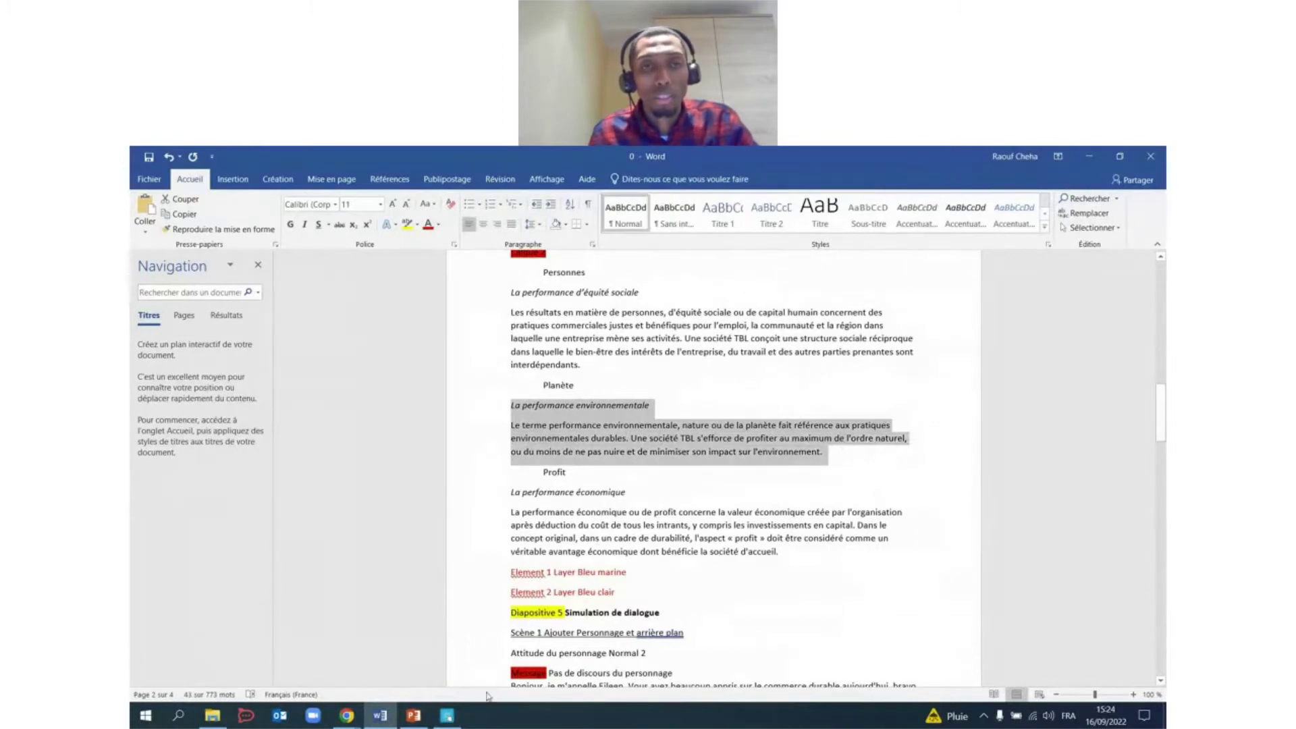
left_click(447, 715)
Paste the environmental text into Planète; set its title to Euclid Circular B SemiBold and body to Euclid Circular B.
left_click(478, 396)
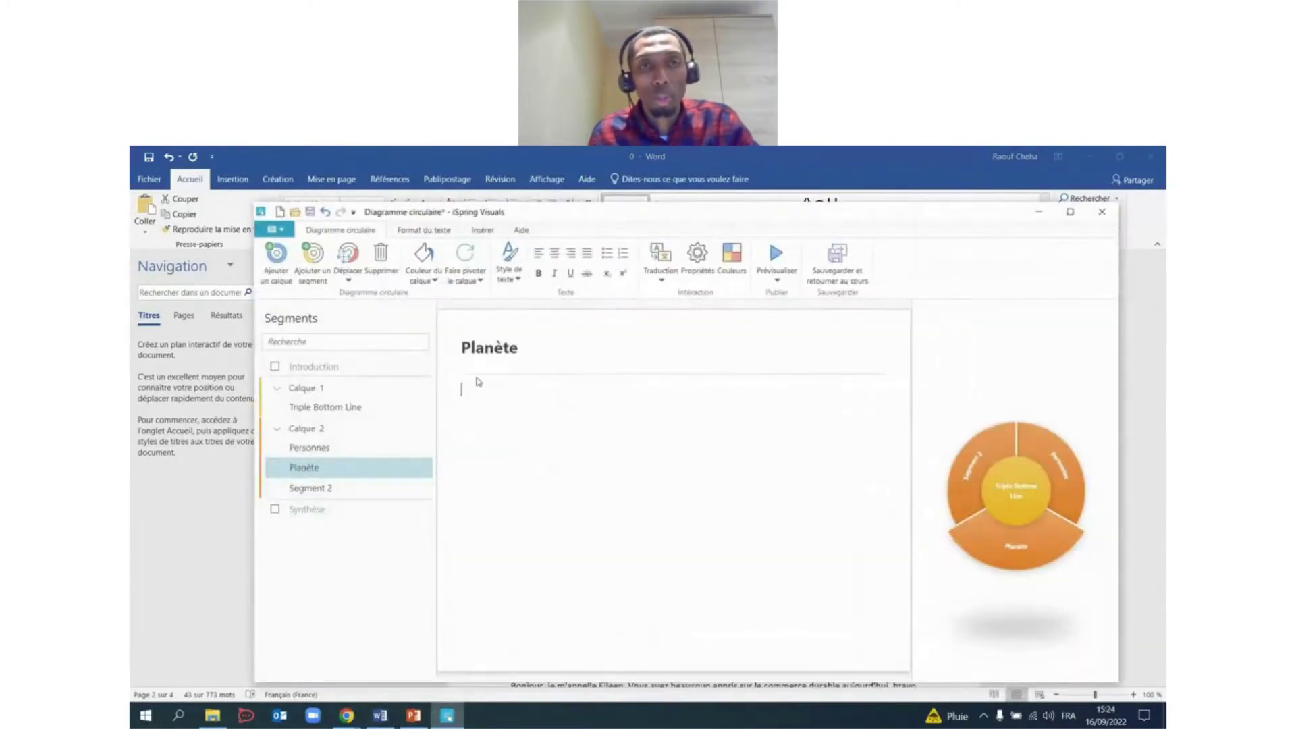
key("ctrl+v")
double_click(480, 347)
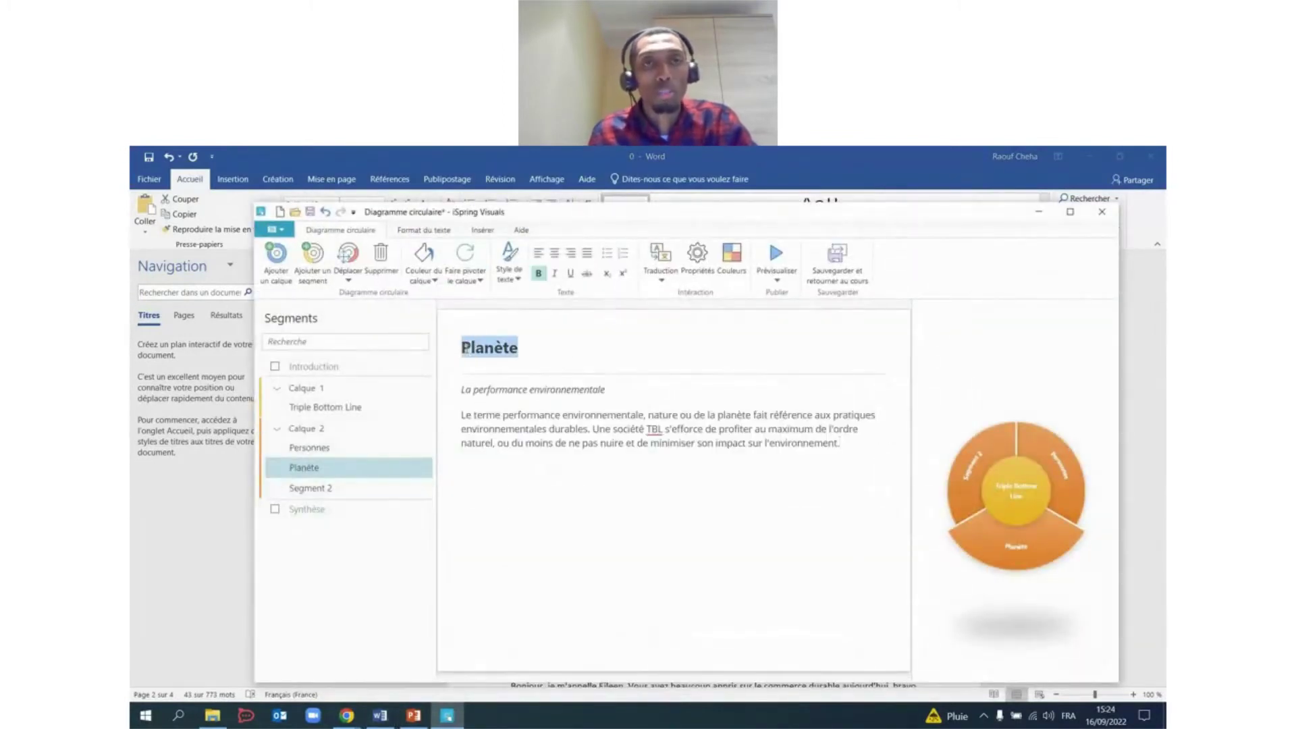
left_click(426, 231)
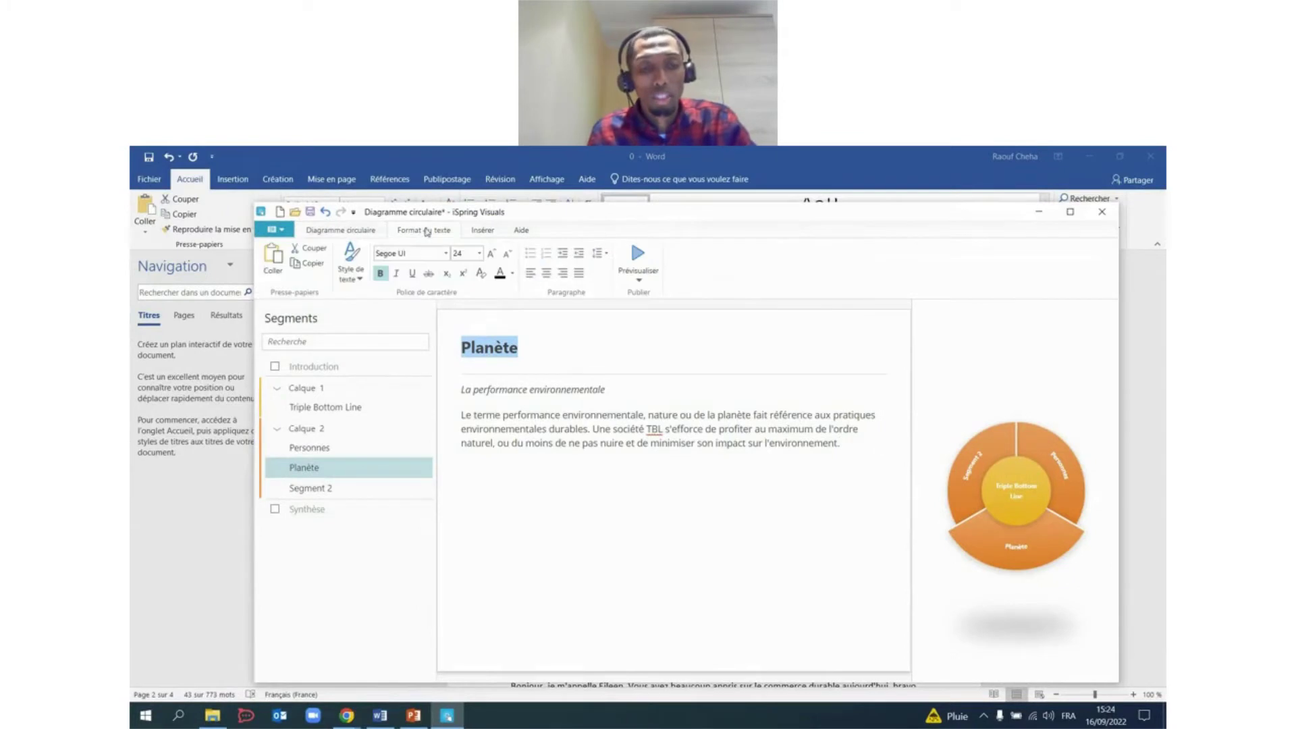
left_click(447, 255)
type("Euclid Circular B")
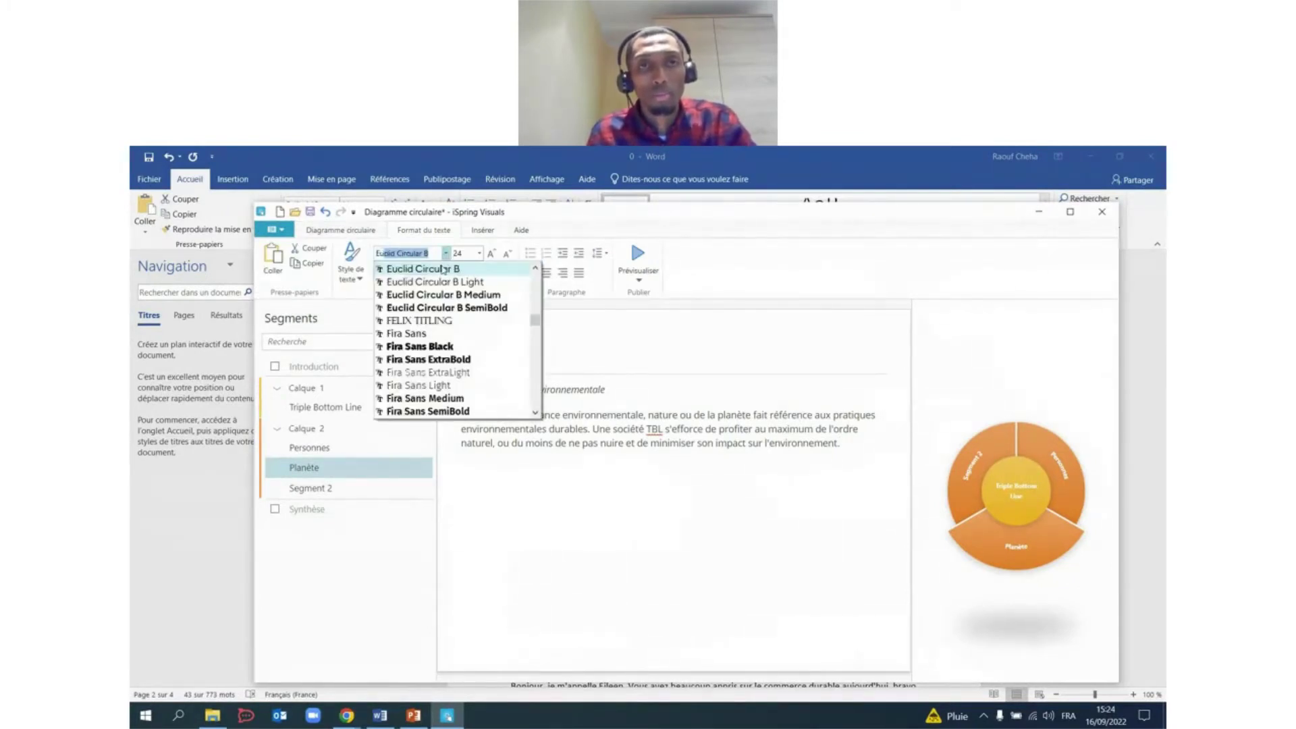
left_click(454, 308)
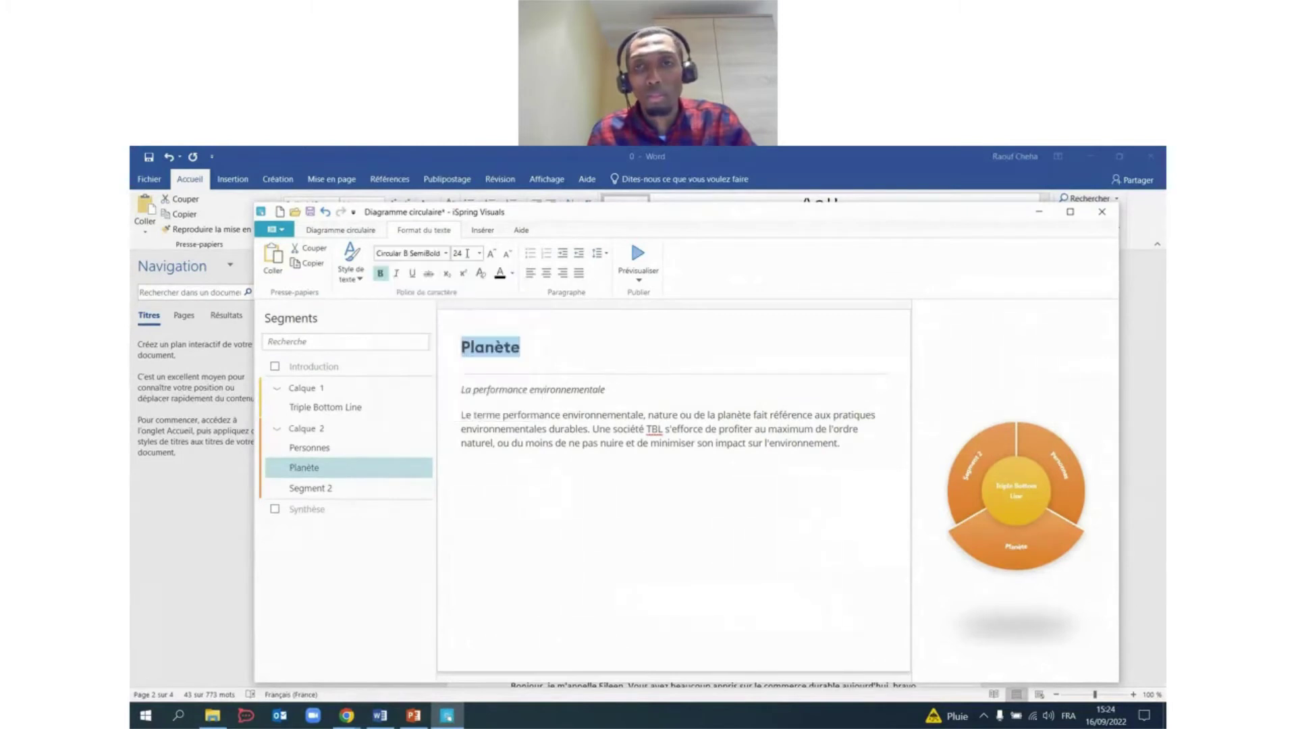
left_click_drag(842, 444, 451, 389)
left_click(445, 254)
type("Euclid")
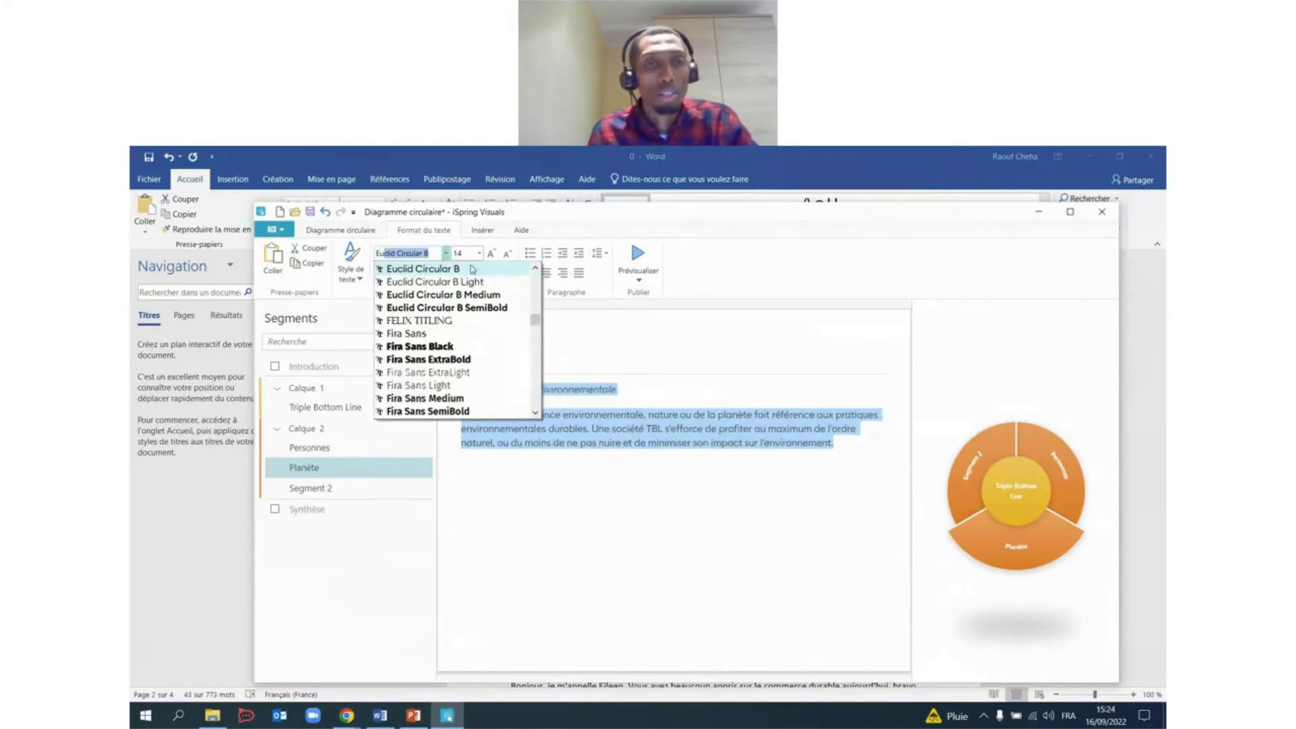
left_click(473, 269)
Rename Segment 2's title to 'Profit' using the word from the Word script.
left_click(311, 488)
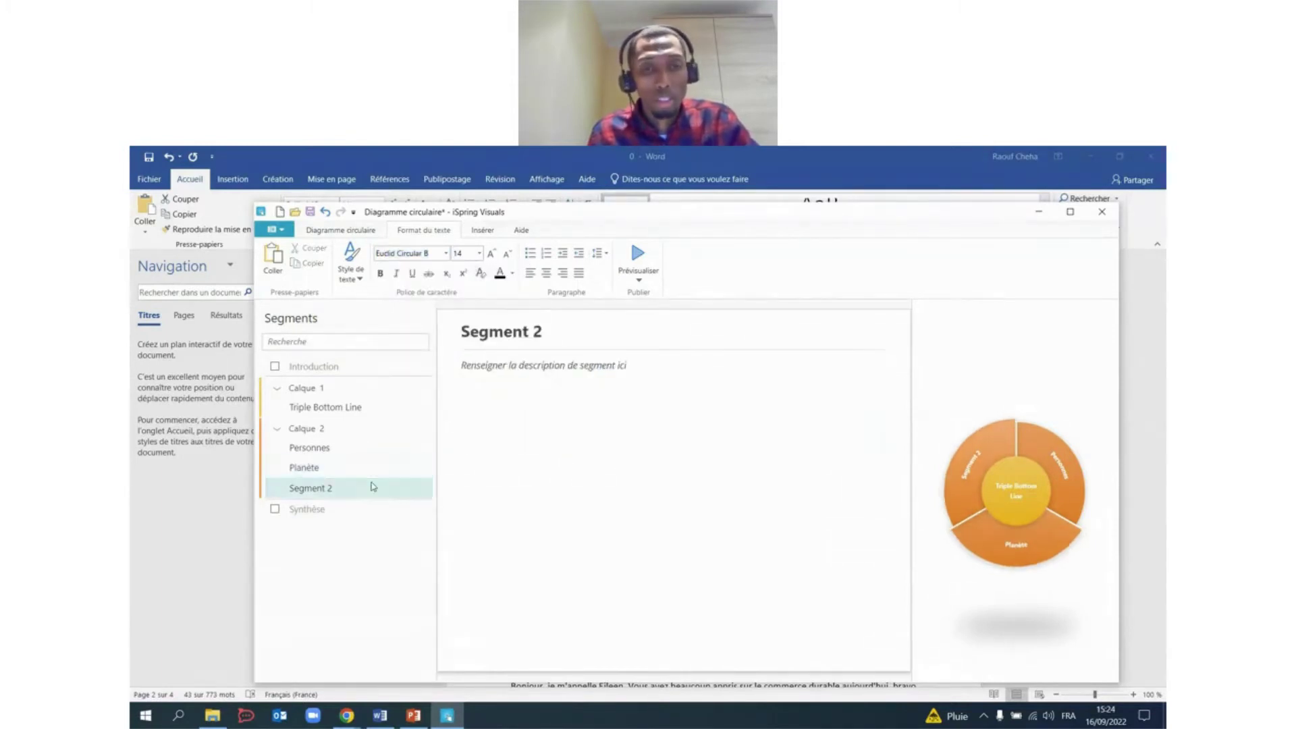
left_click(381, 716)
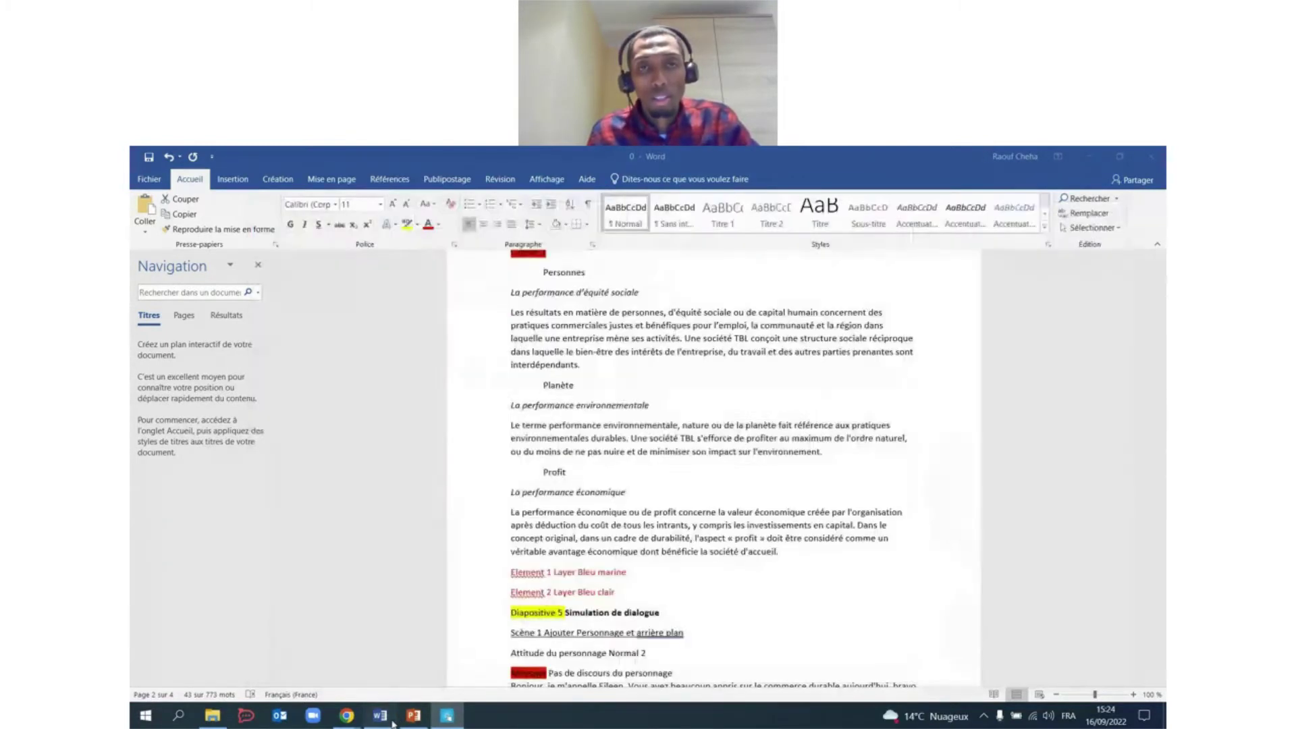
scroll(549, 381, "down", 3)
left_click(543, 377)
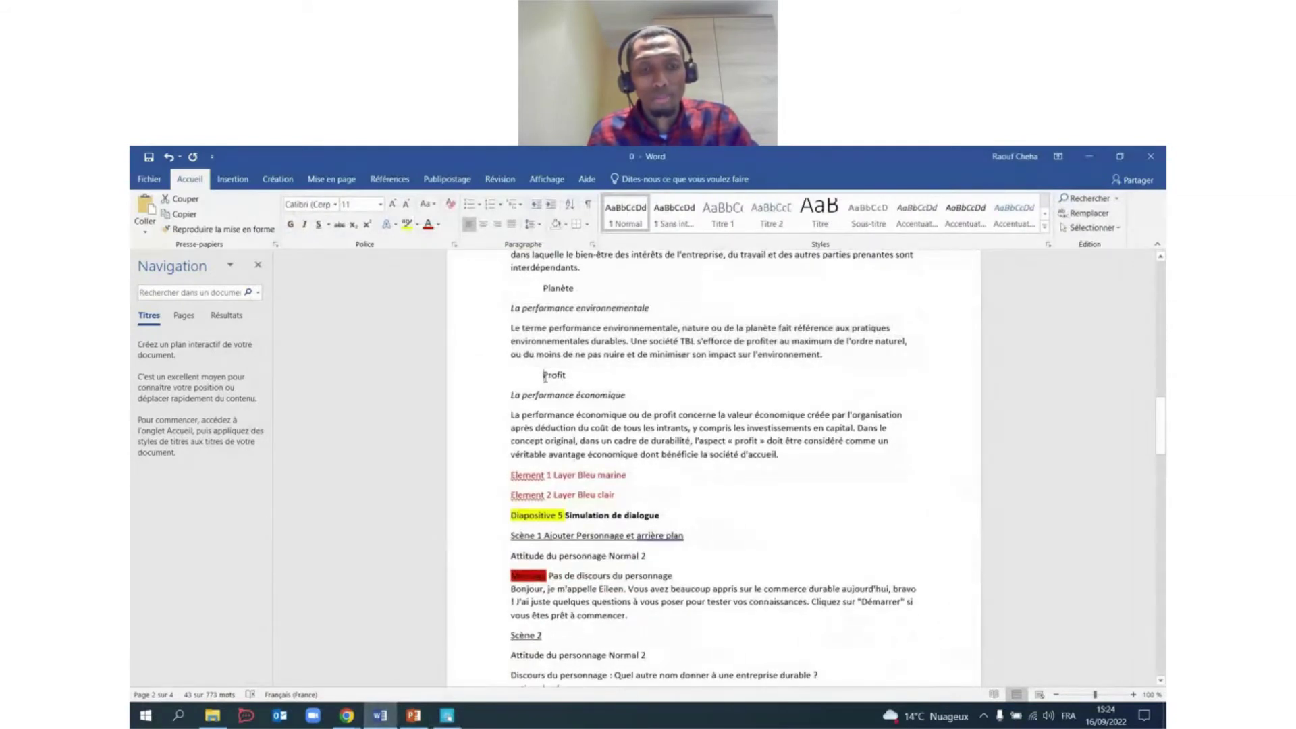
left_click(448, 715)
left_click_drag(545, 331, 443, 326)
type("Profit")
Paste the La performance économique heading and paragraph into the Profit description.
left_click(497, 401)
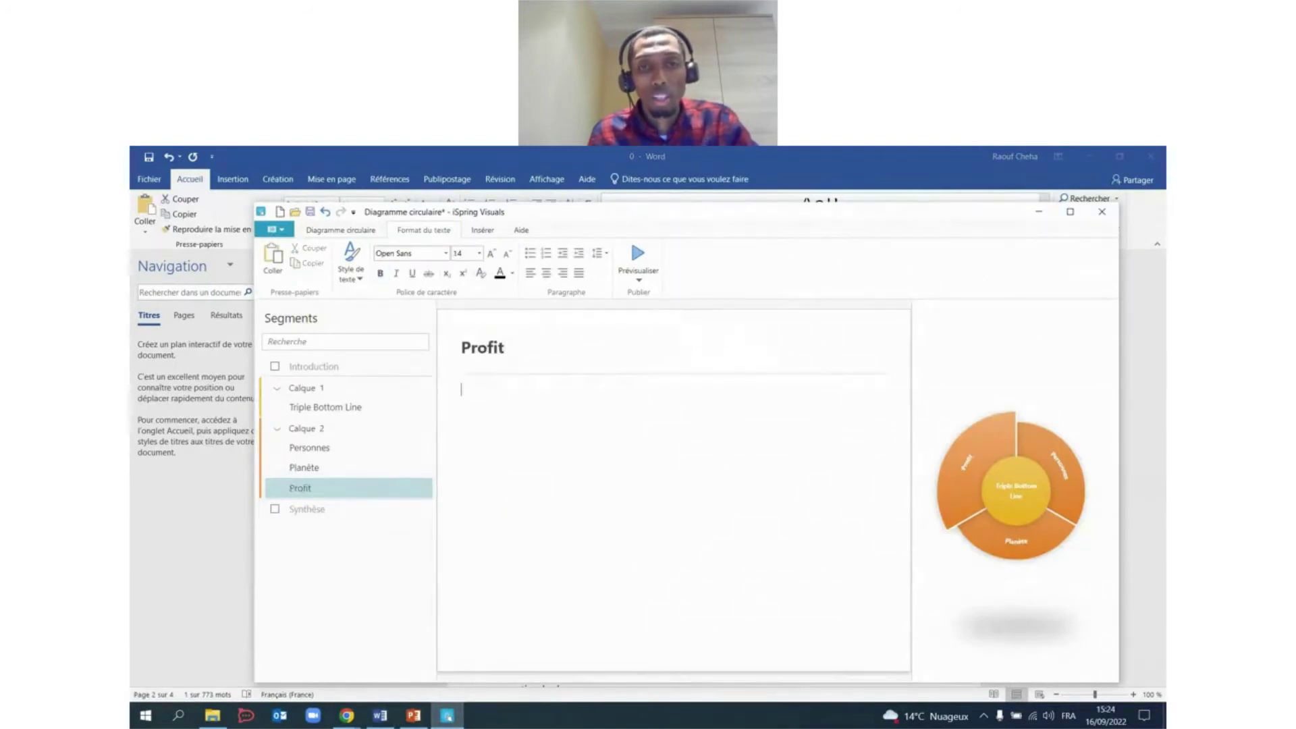
left_click(448, 715)
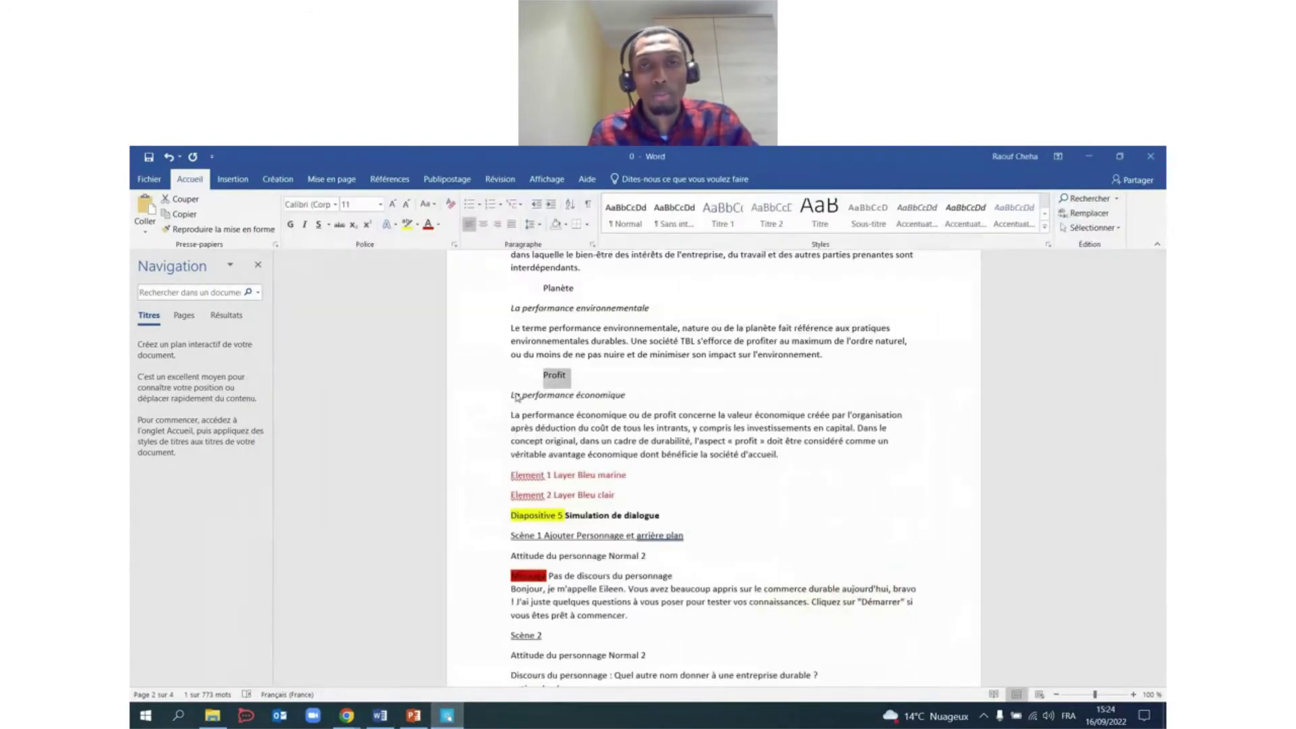
left_click_drag(512, 395, 778, 454)
key("ctrl+c")
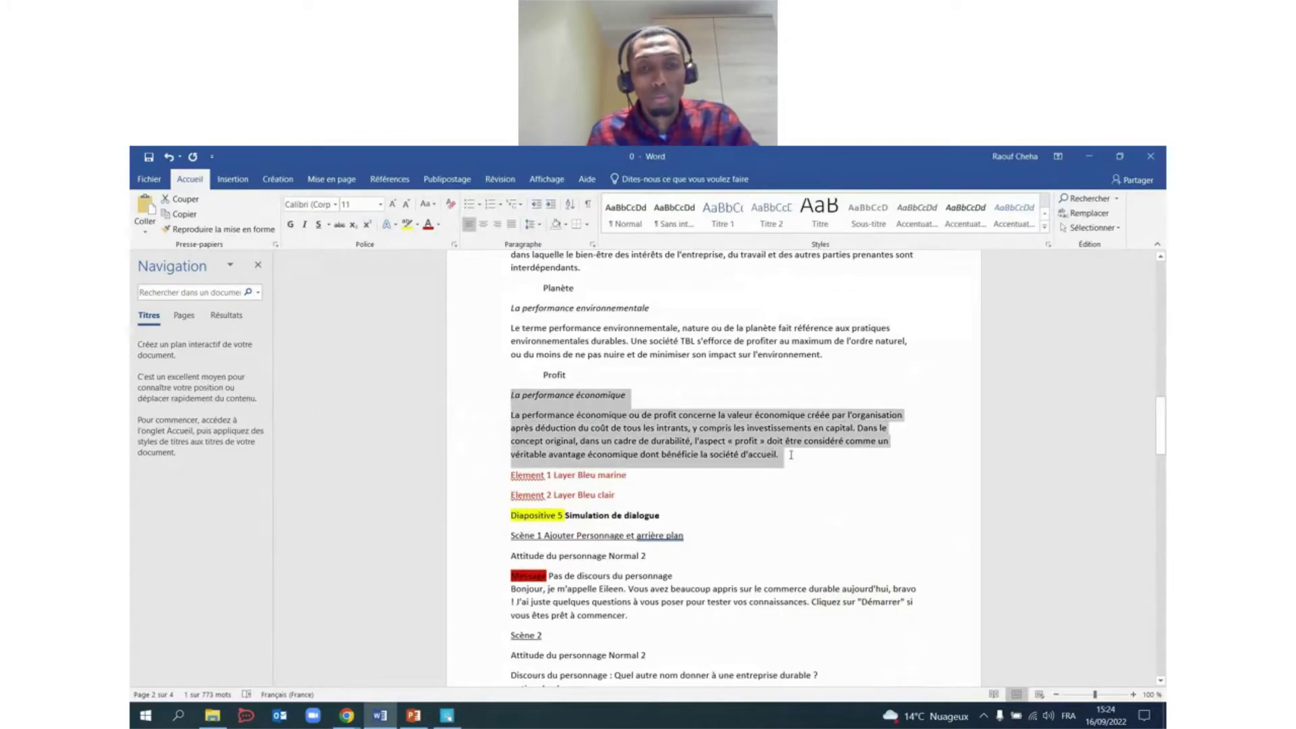
left_click(448, 715)
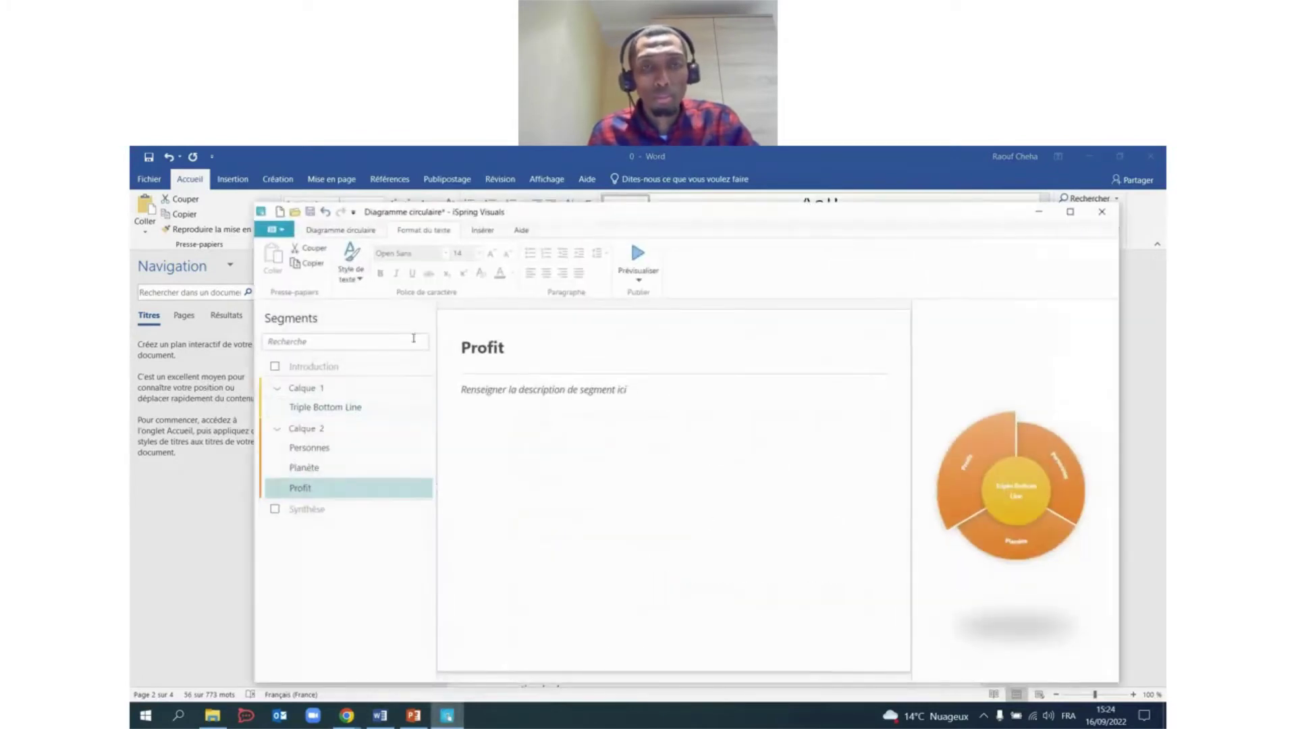
left_click(536, 391)
key("ctrl+v")
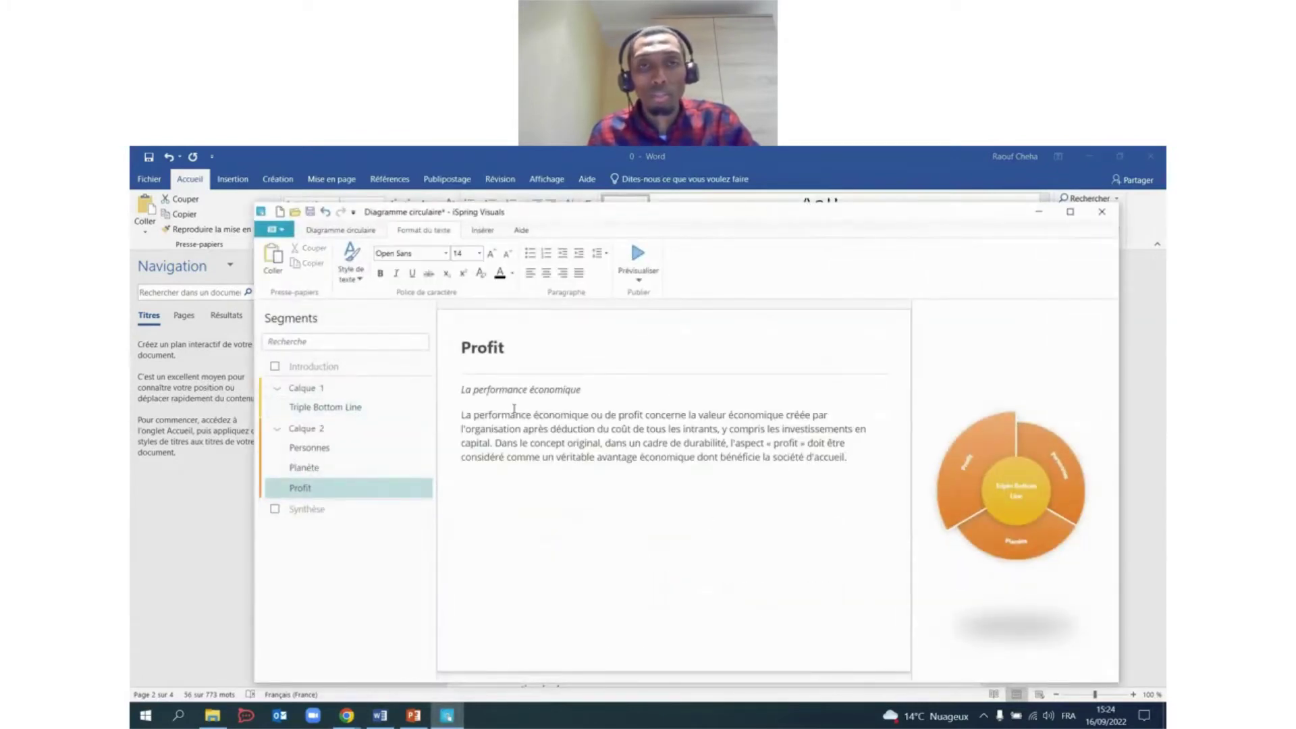
Set the Profit description to Euclid Circular B Medium and its title to Euclid Circular B.
left_click_drag(852, 458, 461, 390)
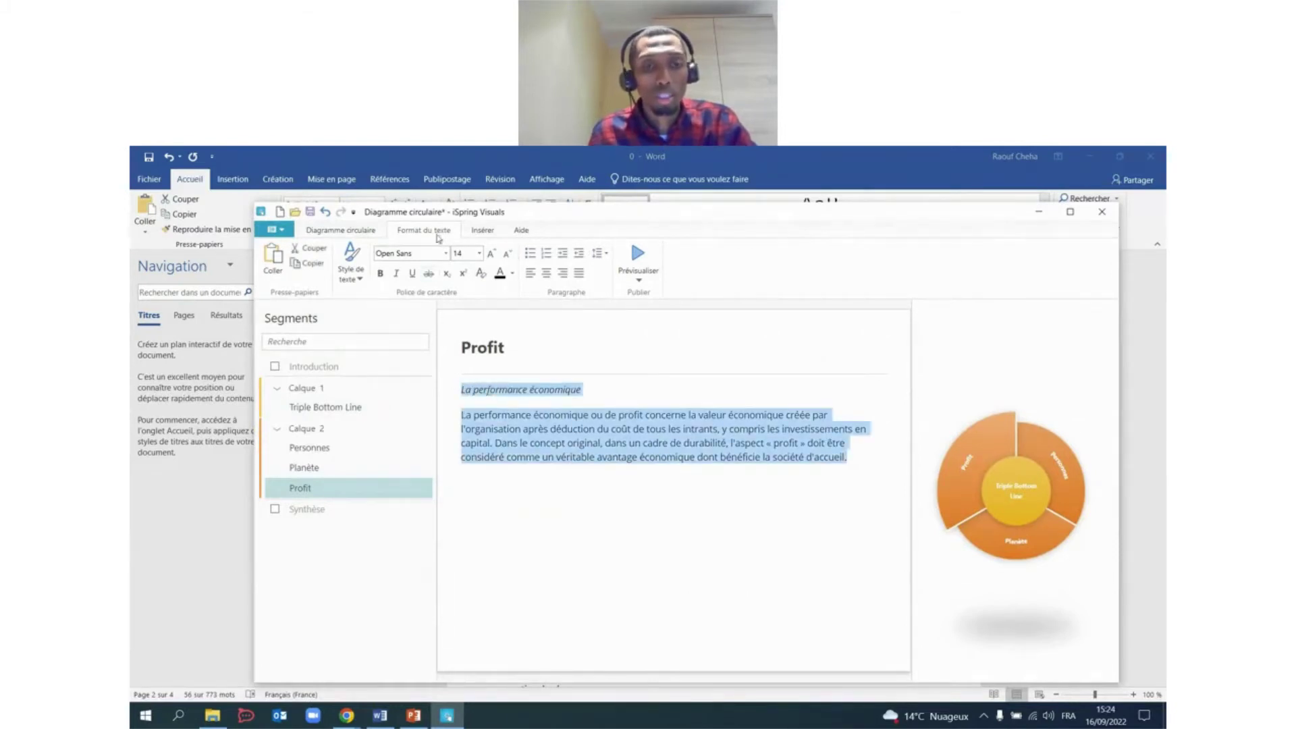
left_click(447, 253)
type("E")
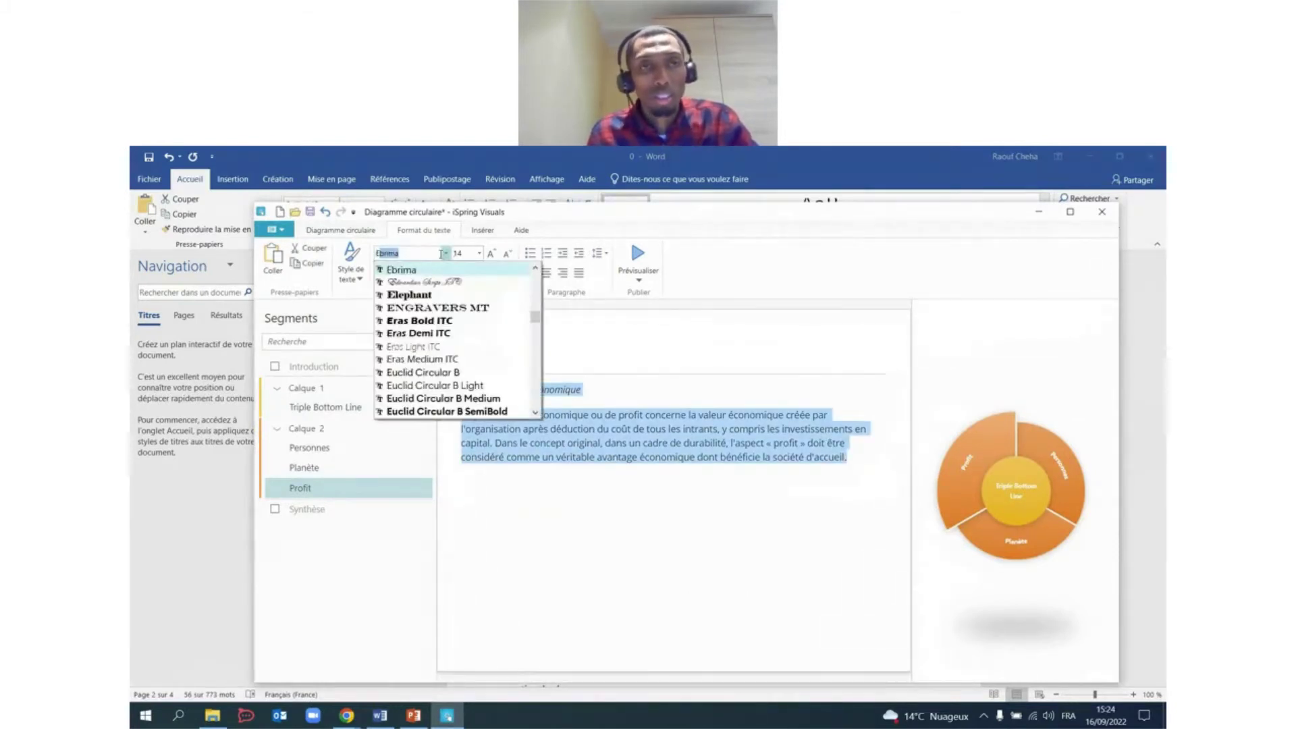
type("ular B Mediu")
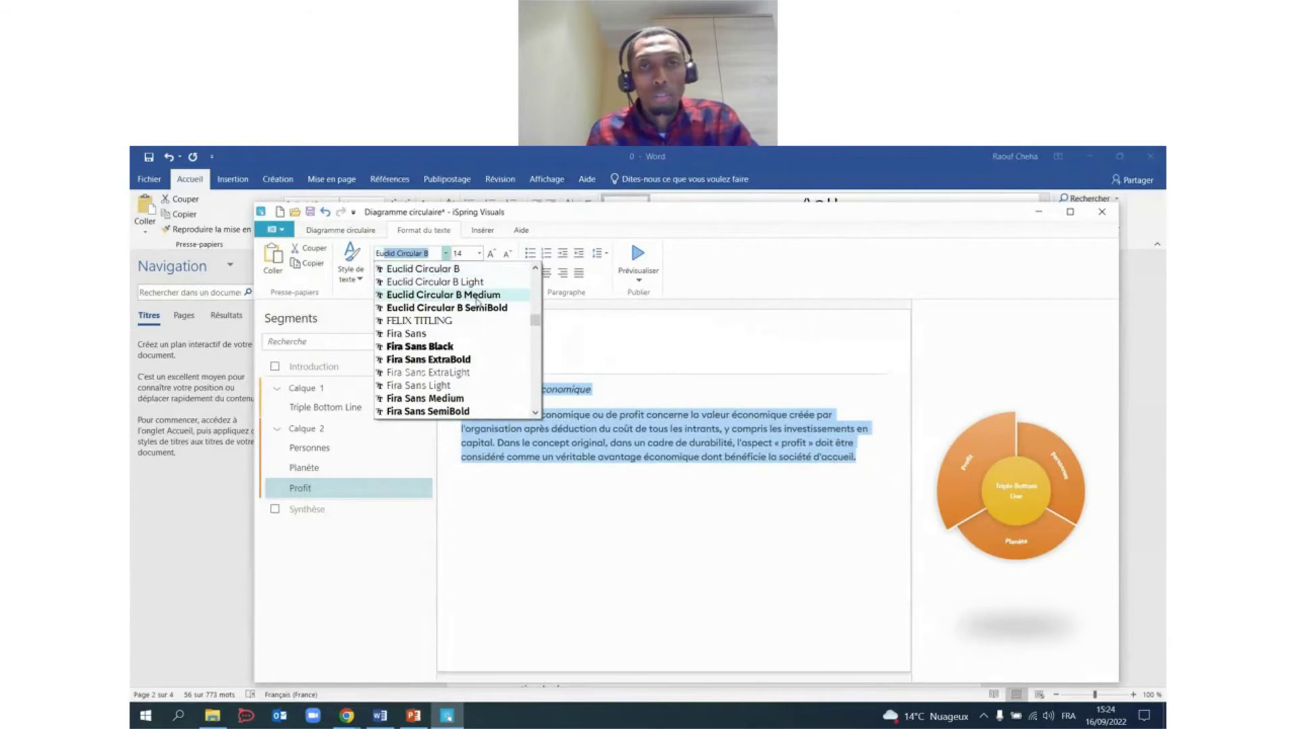
left_click(477, 297)
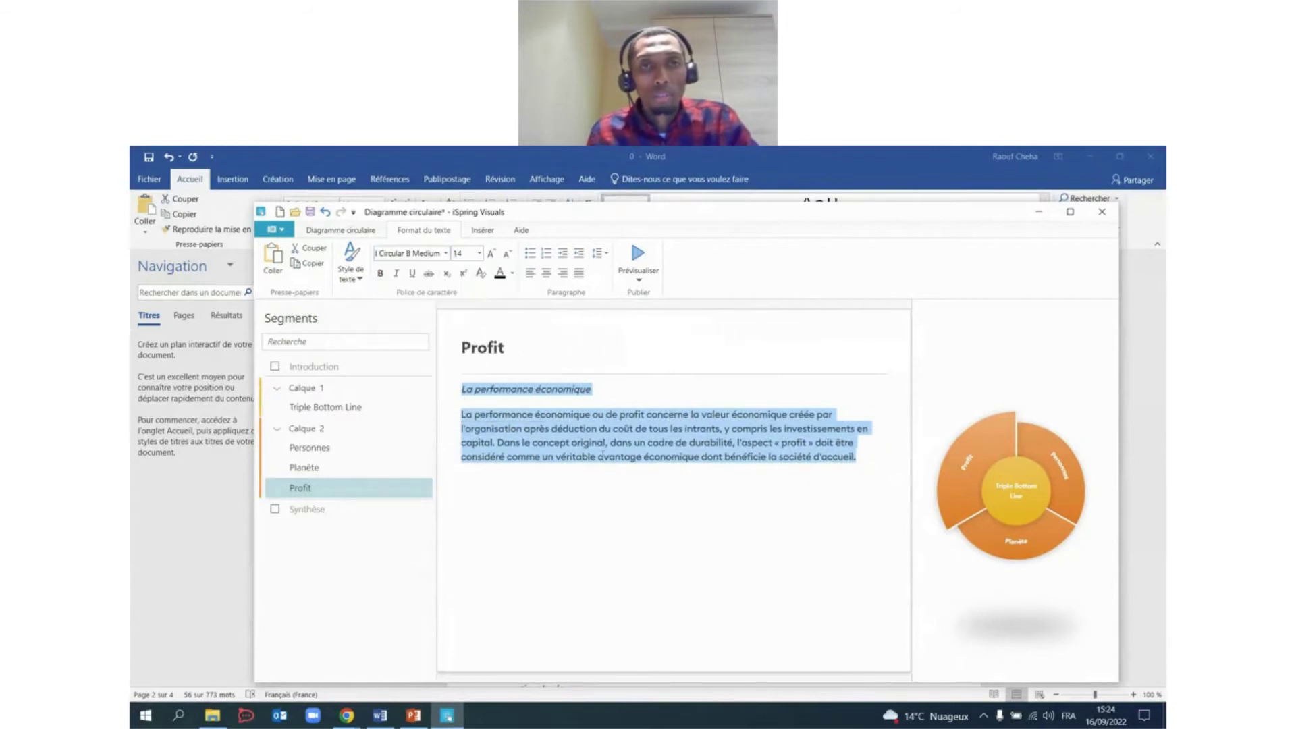
left_click(656, 469)
left_click_drag(540, 348, 449, 343)
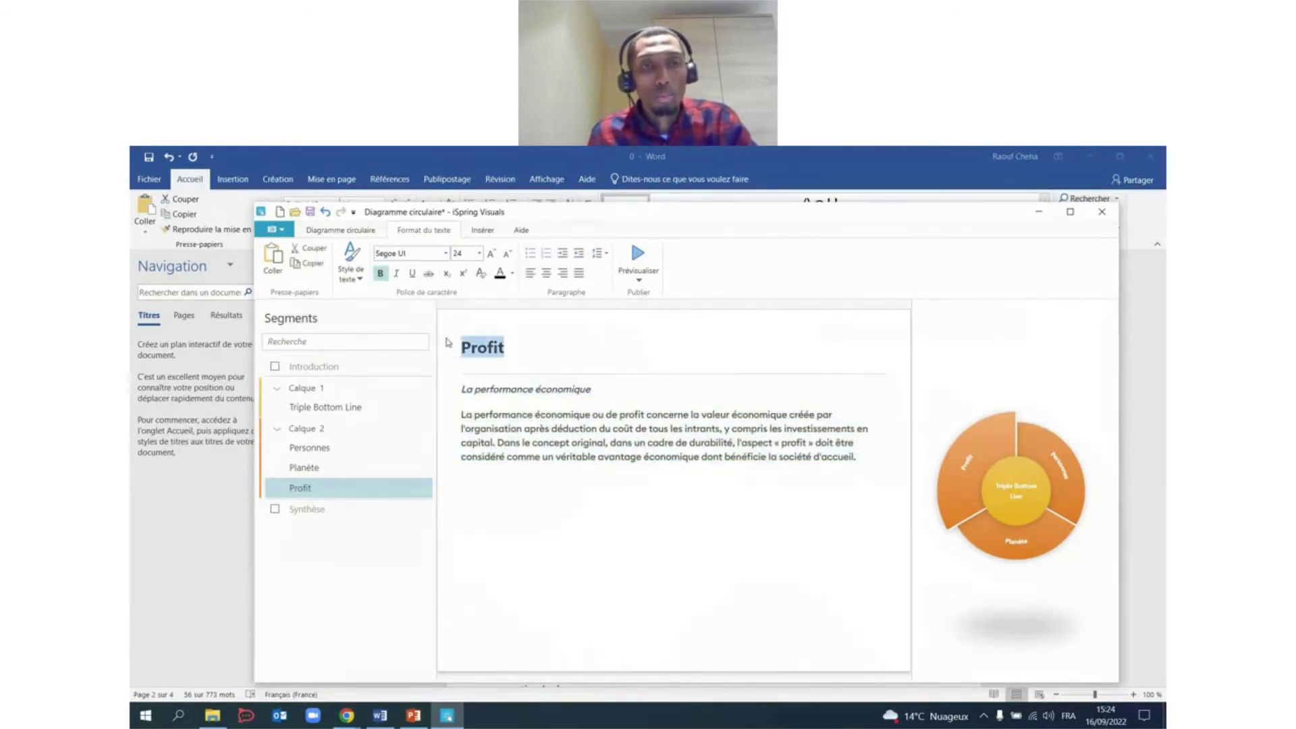
left_click(445, 254)
type("Euclid Circular B")
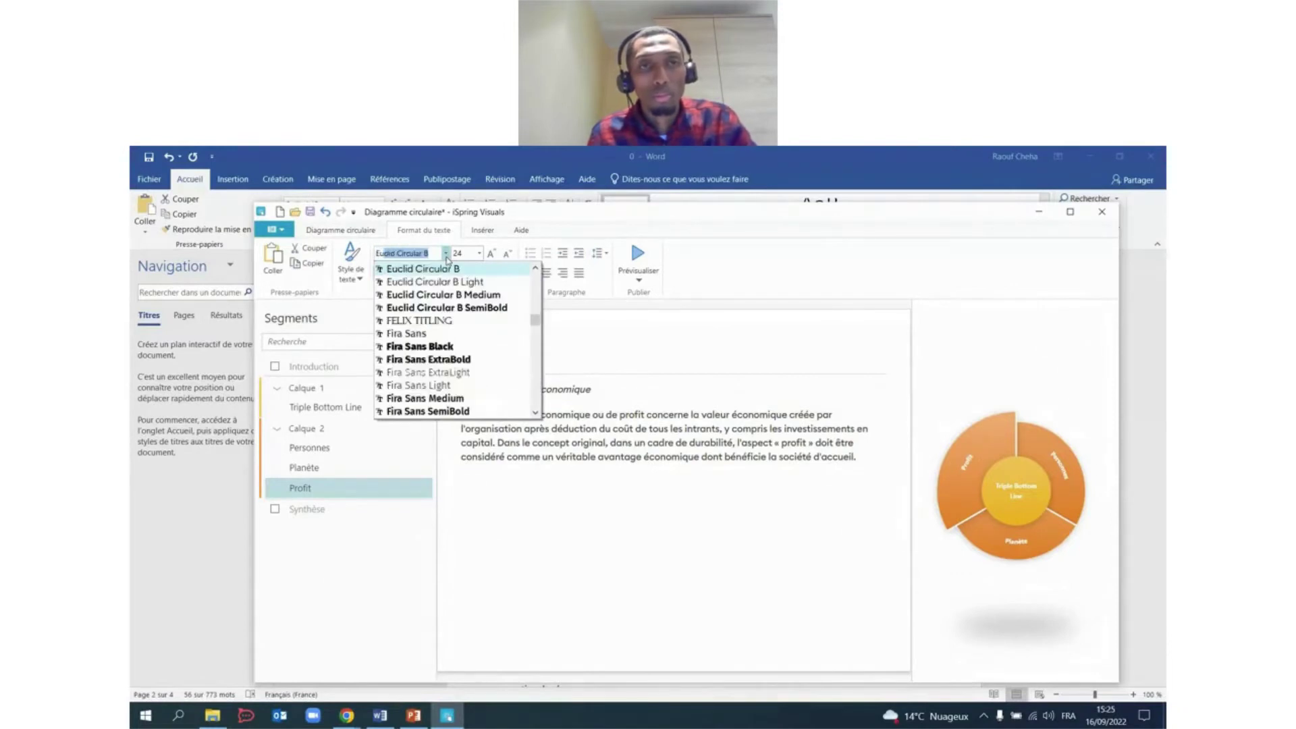
left_click(490, 297)
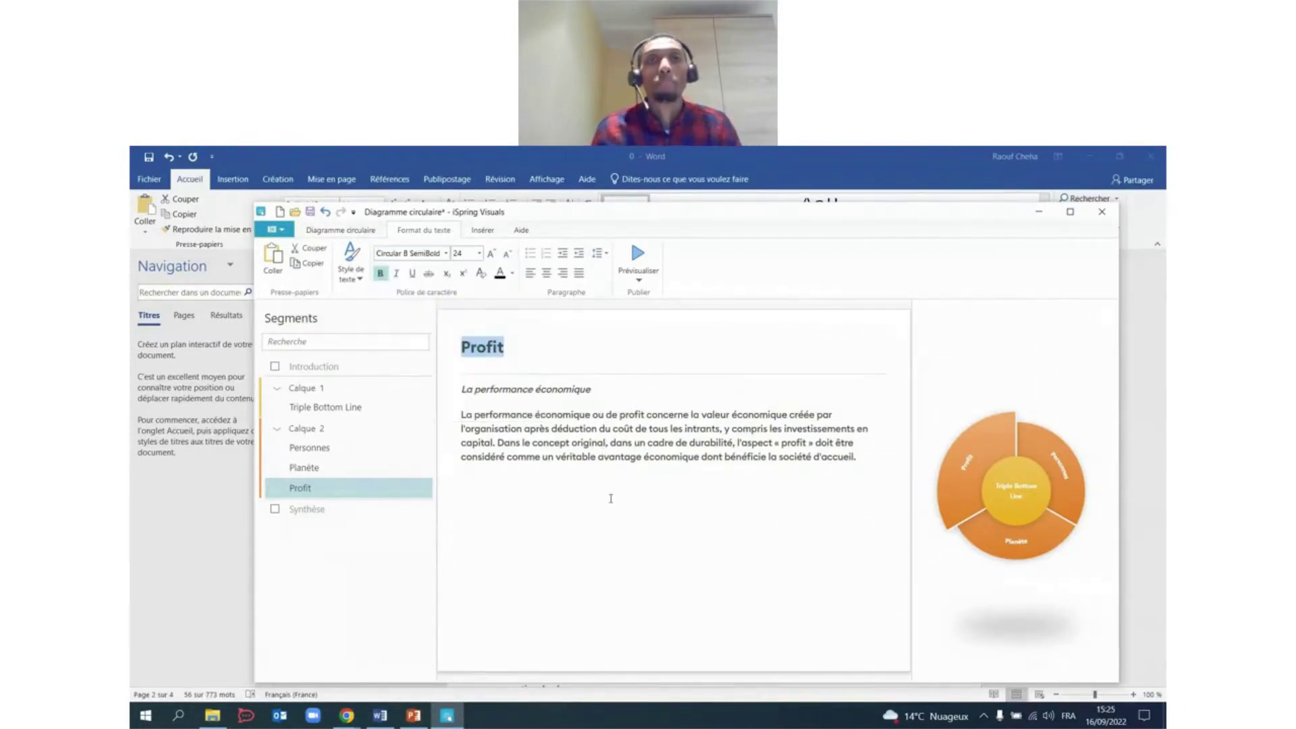
left_click(606, 458)
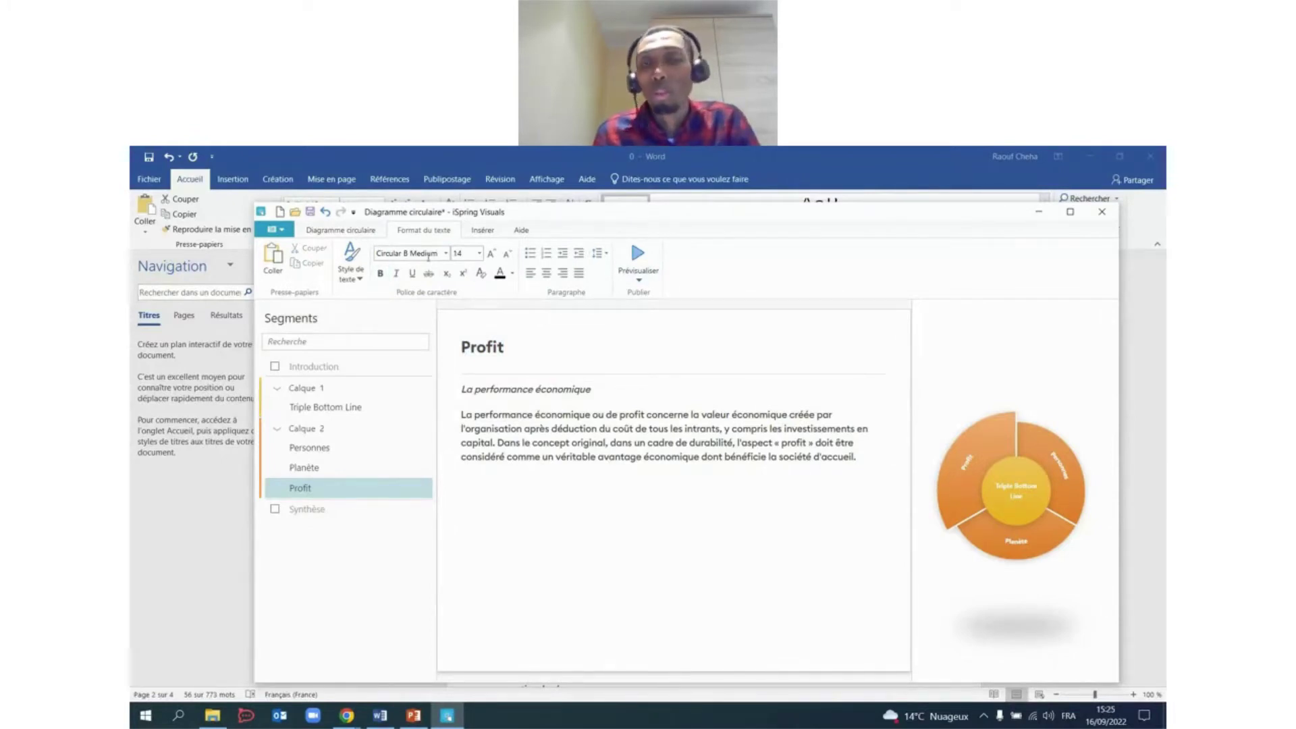
Preview the pie diagram, advancing three times to the Profit segment, then open Couleurs.
left_click(646, 274)
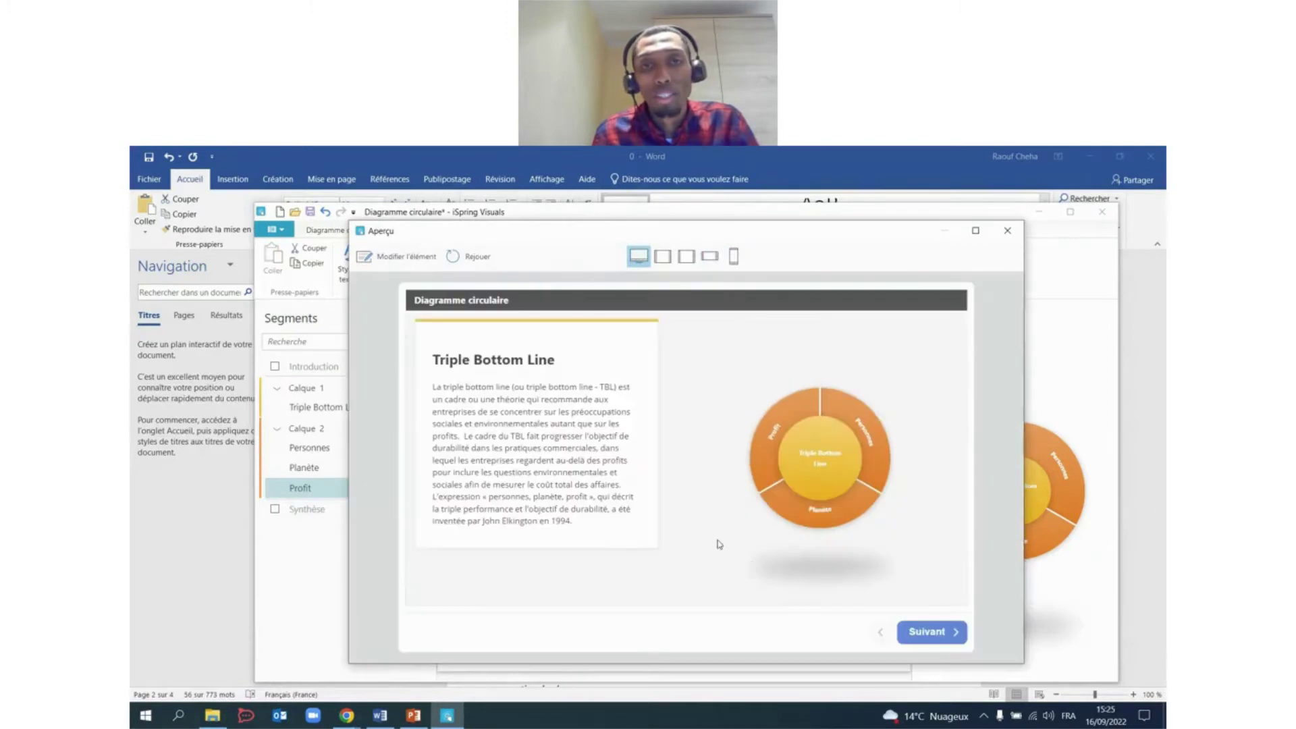
left_click(948, 633)
left_click(950, 632)
left_click(951, 632)
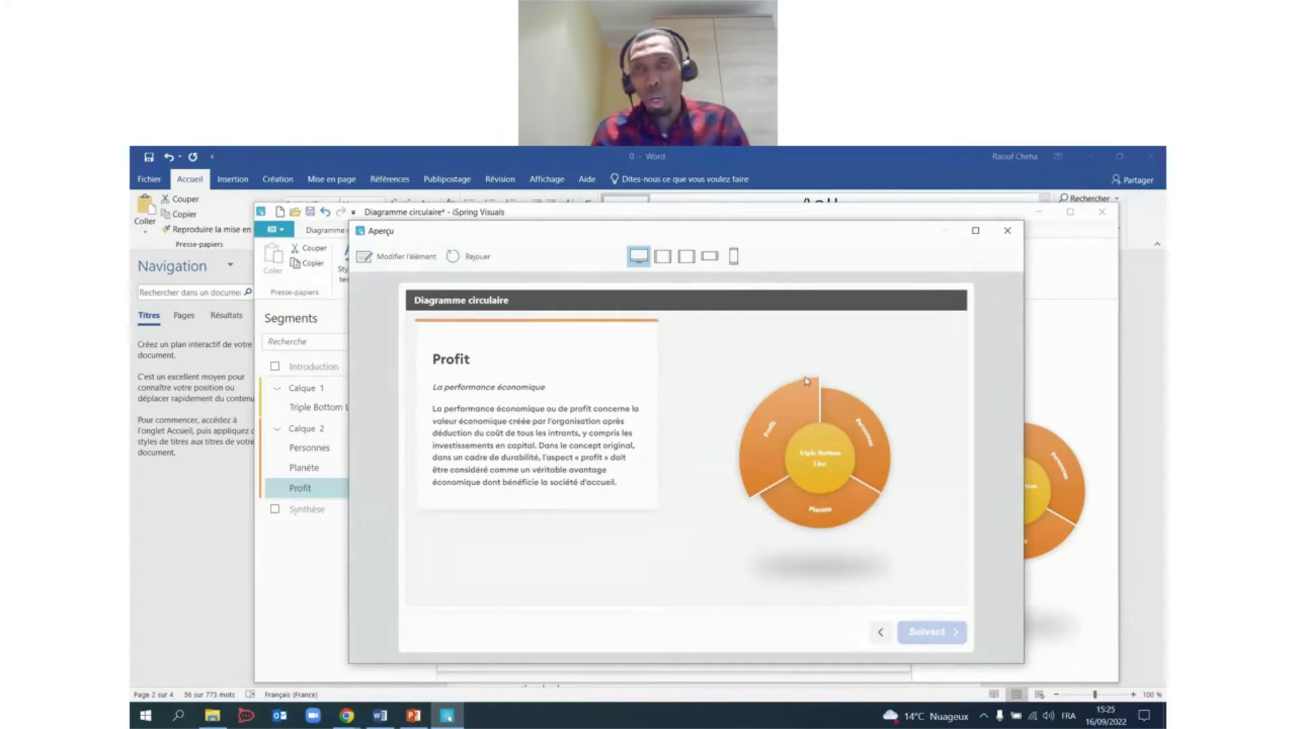
left_click(1008, 230)
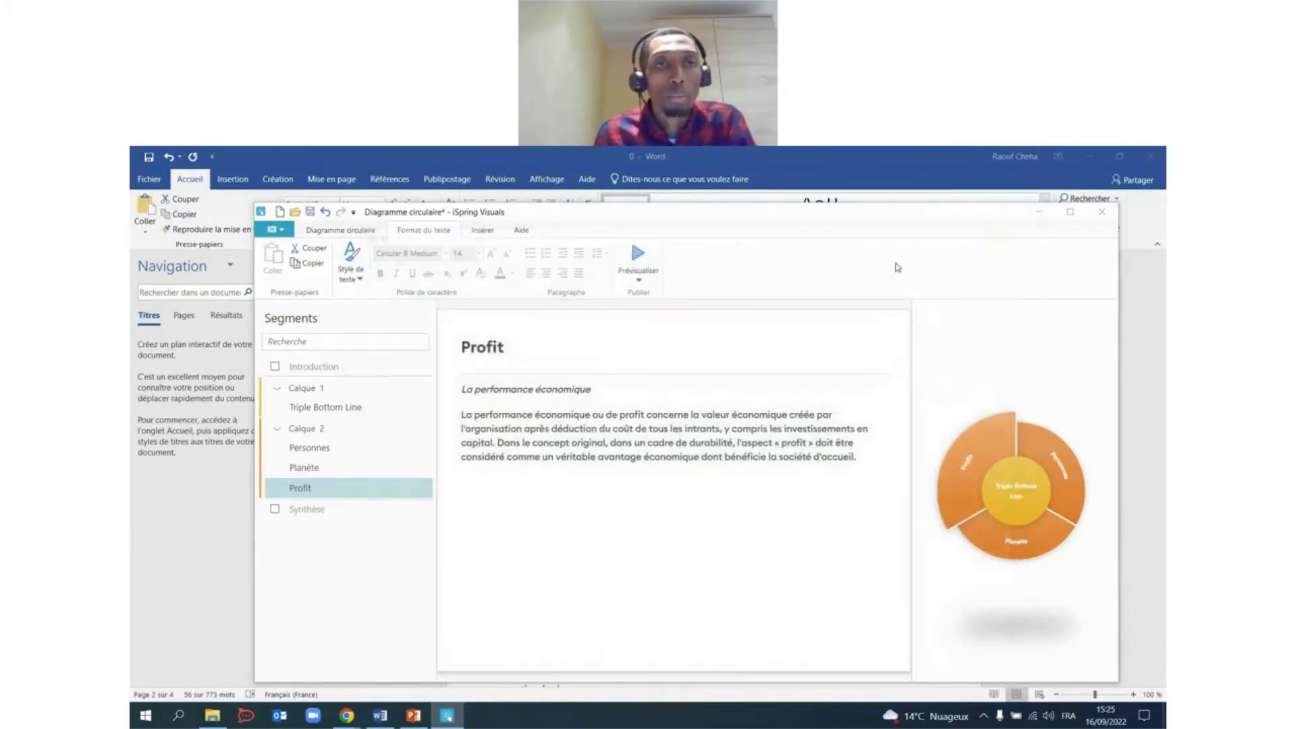
left_click(341, 231)
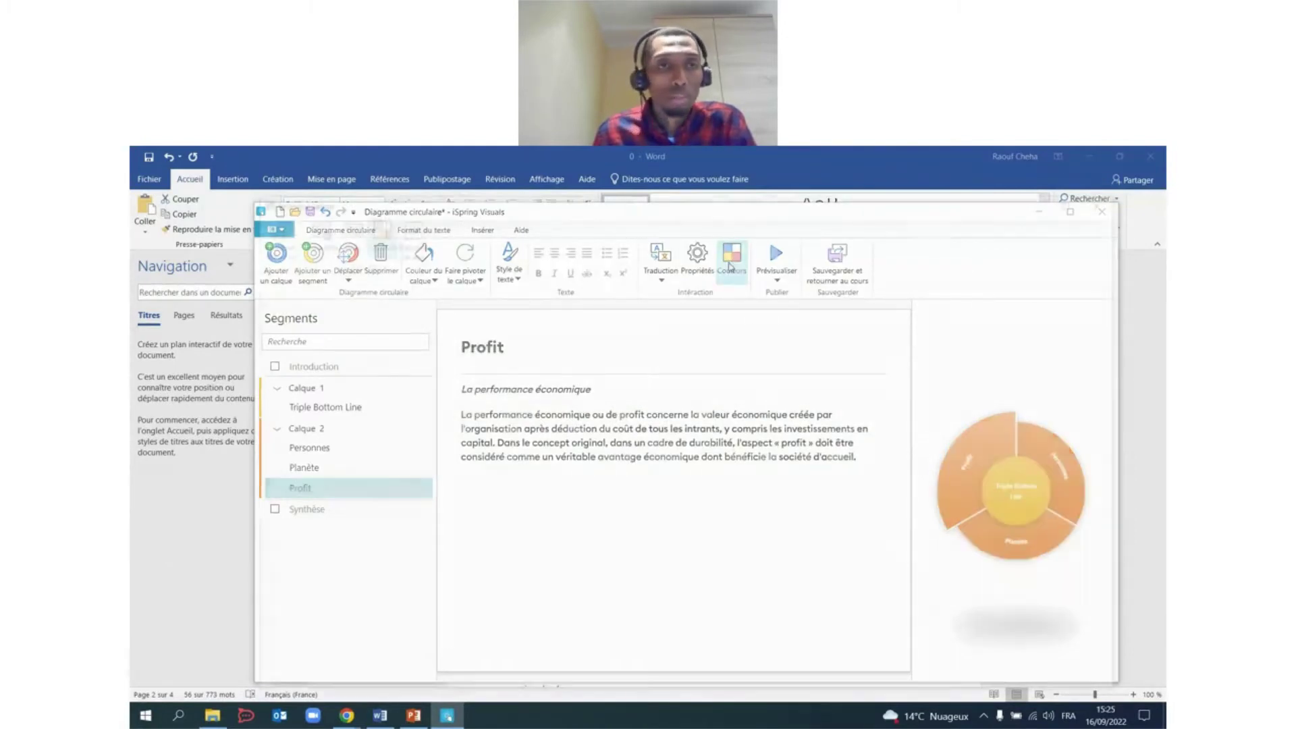
left_click(730, 265)
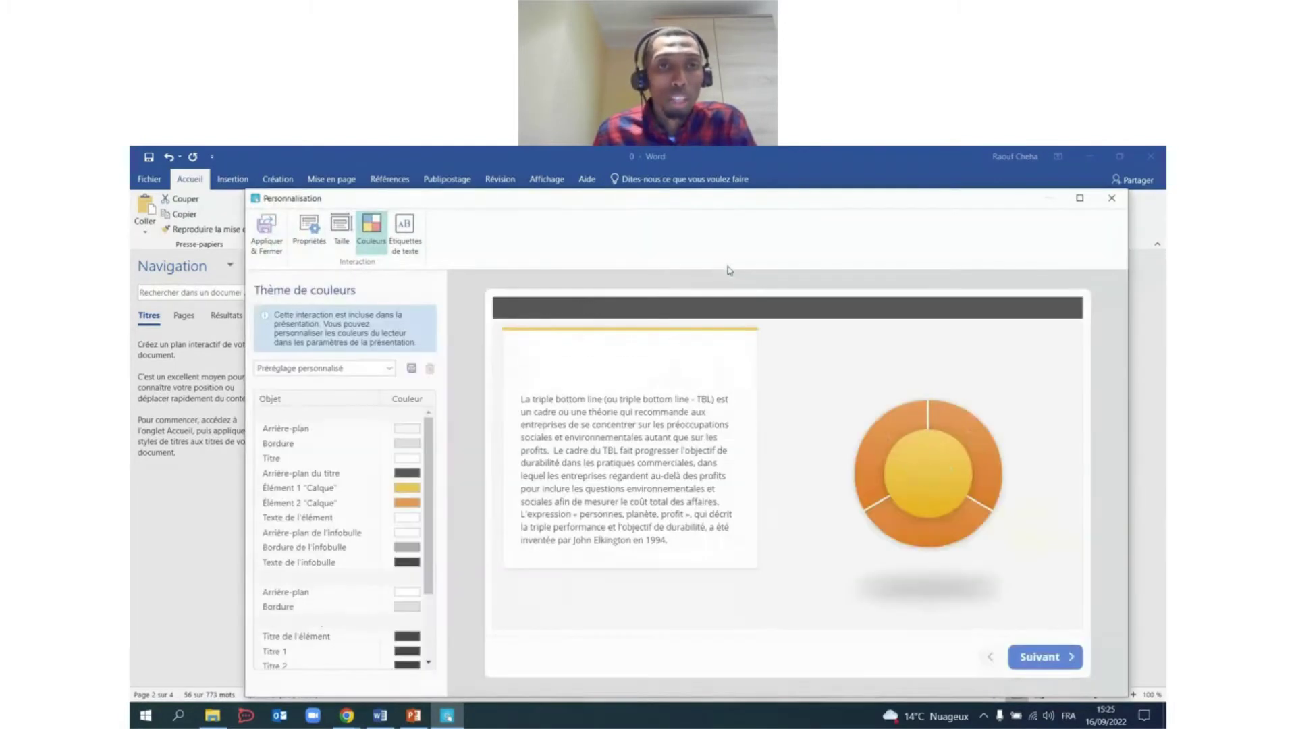
Colour the centre circle (Élément 1) blue 5069F6.
left_click(412, 490)
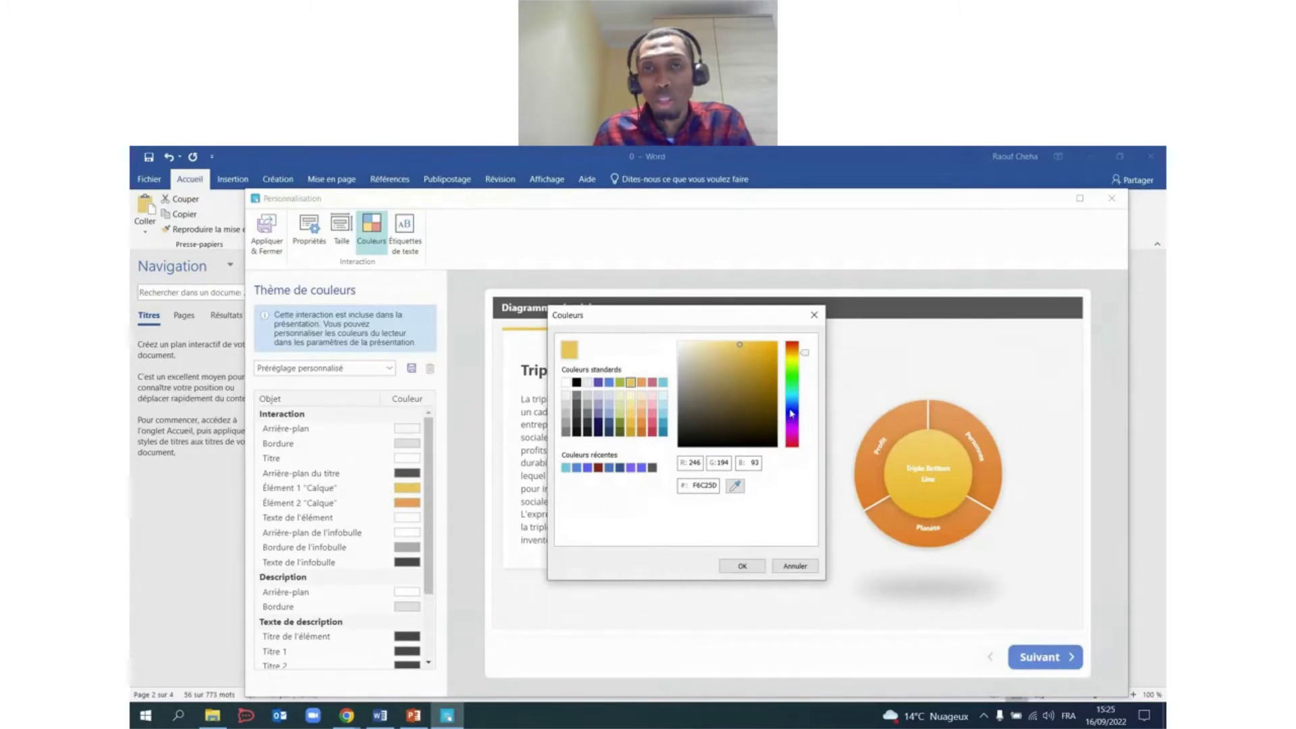
left_click(792, 413)
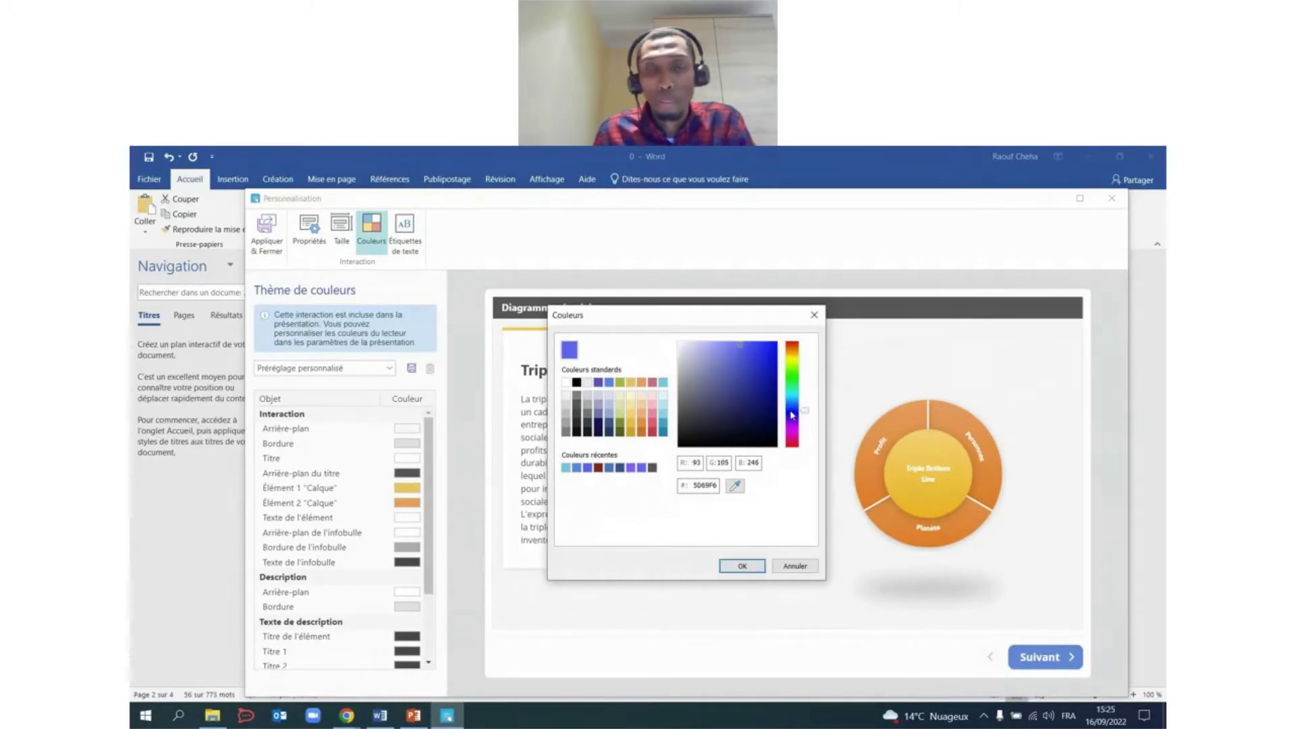
left_click(743, 566)
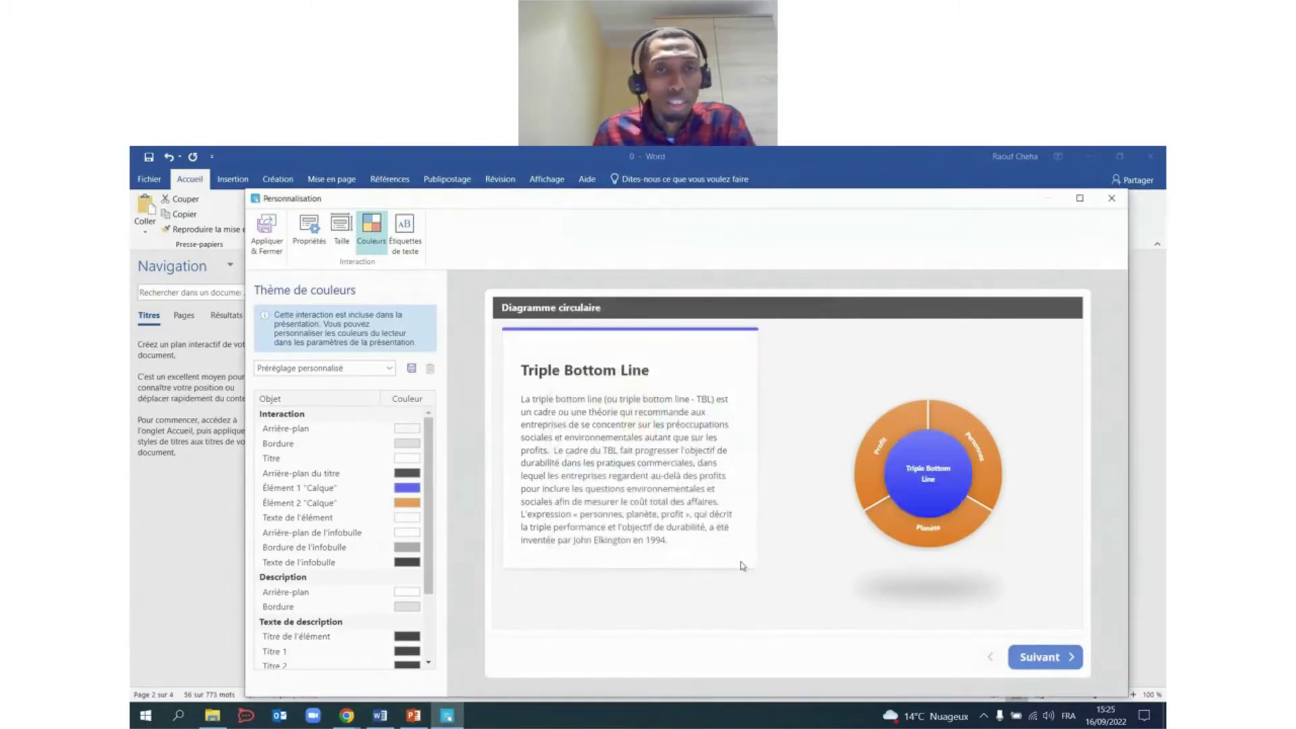
left_click(408, 490)
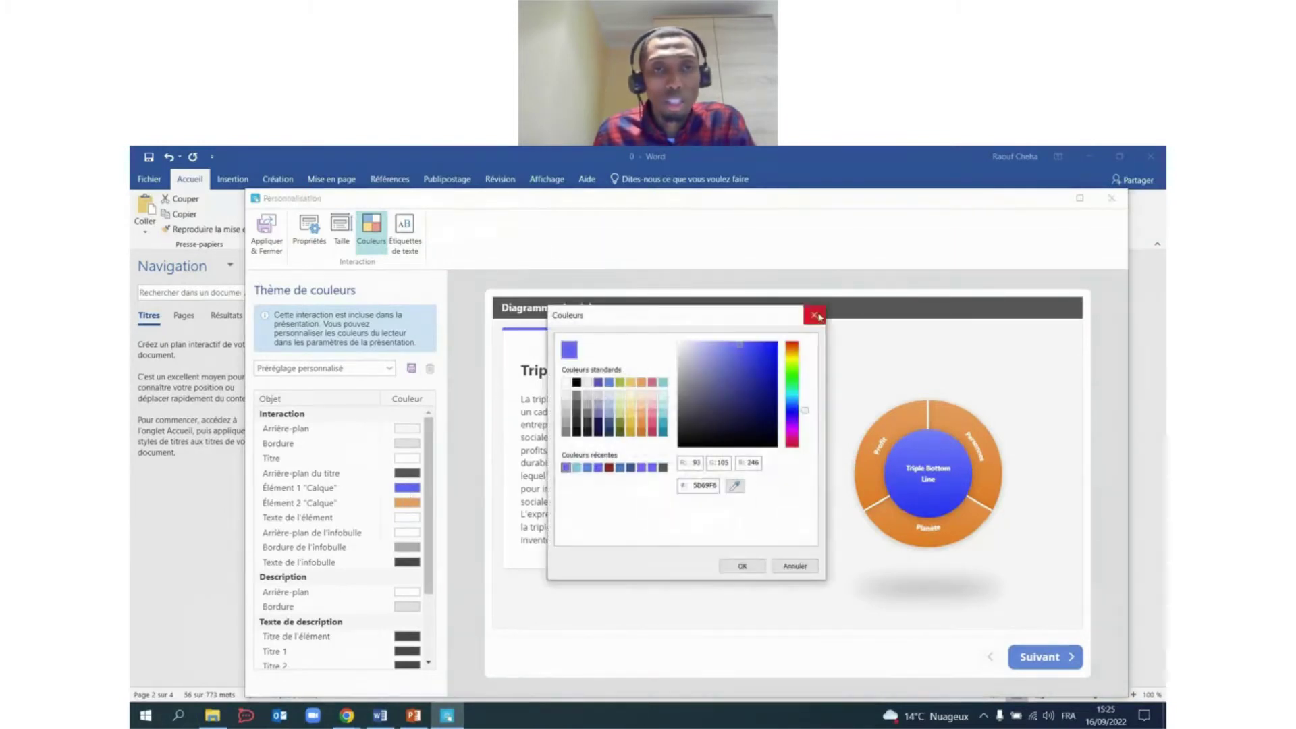
left_click(815, 315)
Colour the outer ring (Élément 2) teal and apply the customisation.
left_click(417, 503)
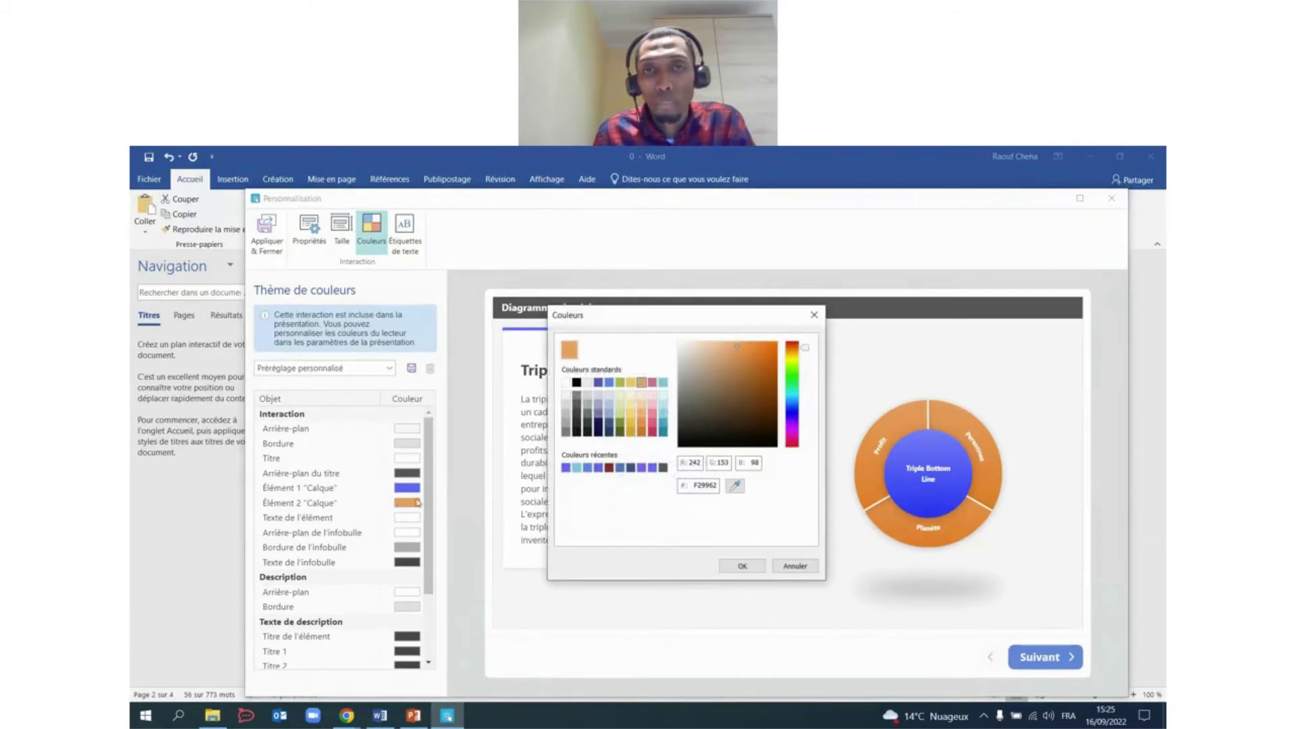
left_click(664, 383)
left_click(745, 567)
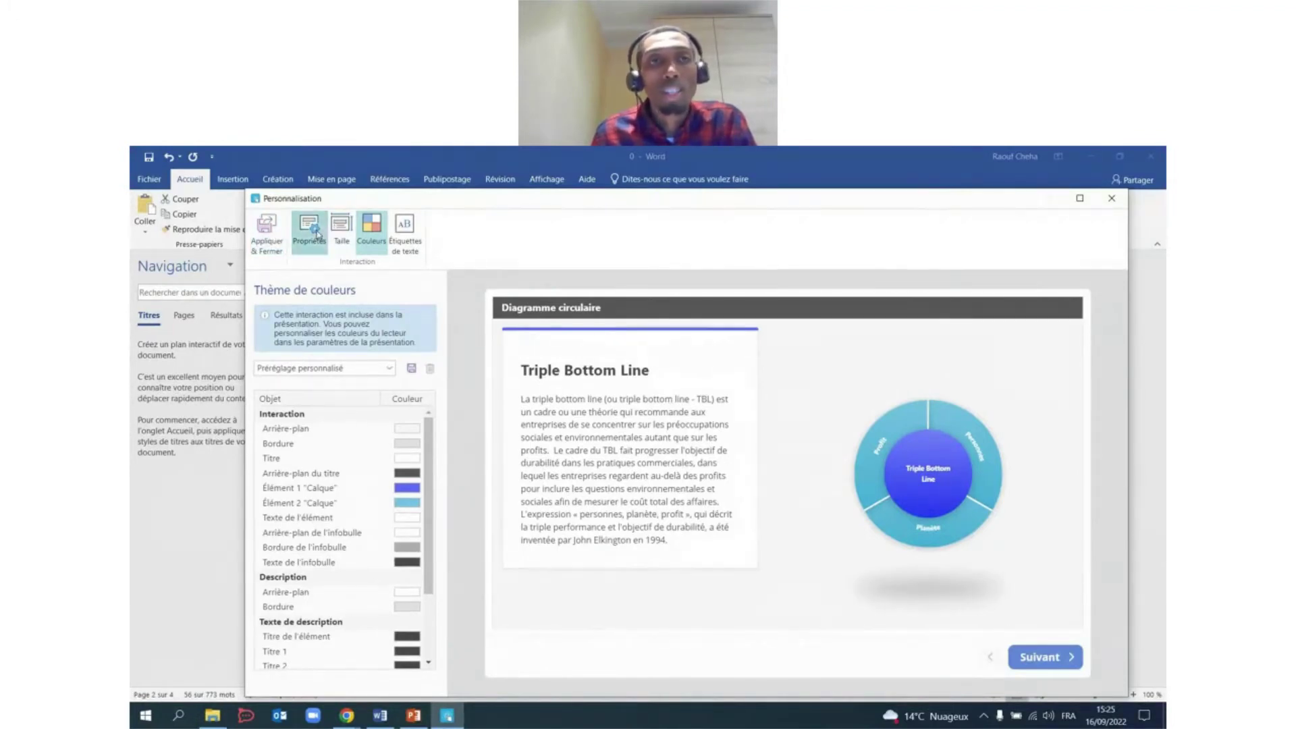
left_click(342, 230)
left_click(308, 233)
left_click(342, 232)
left_click(308, 232)
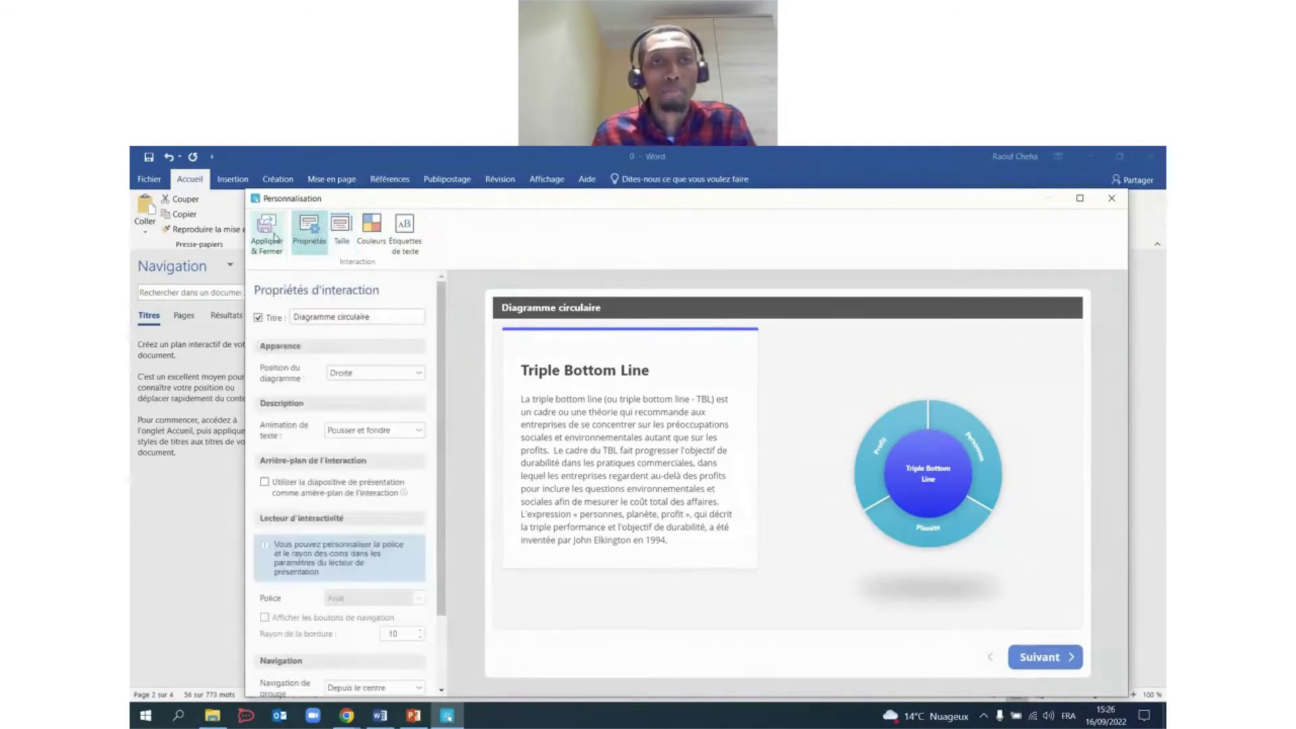
left_click(266, 232)
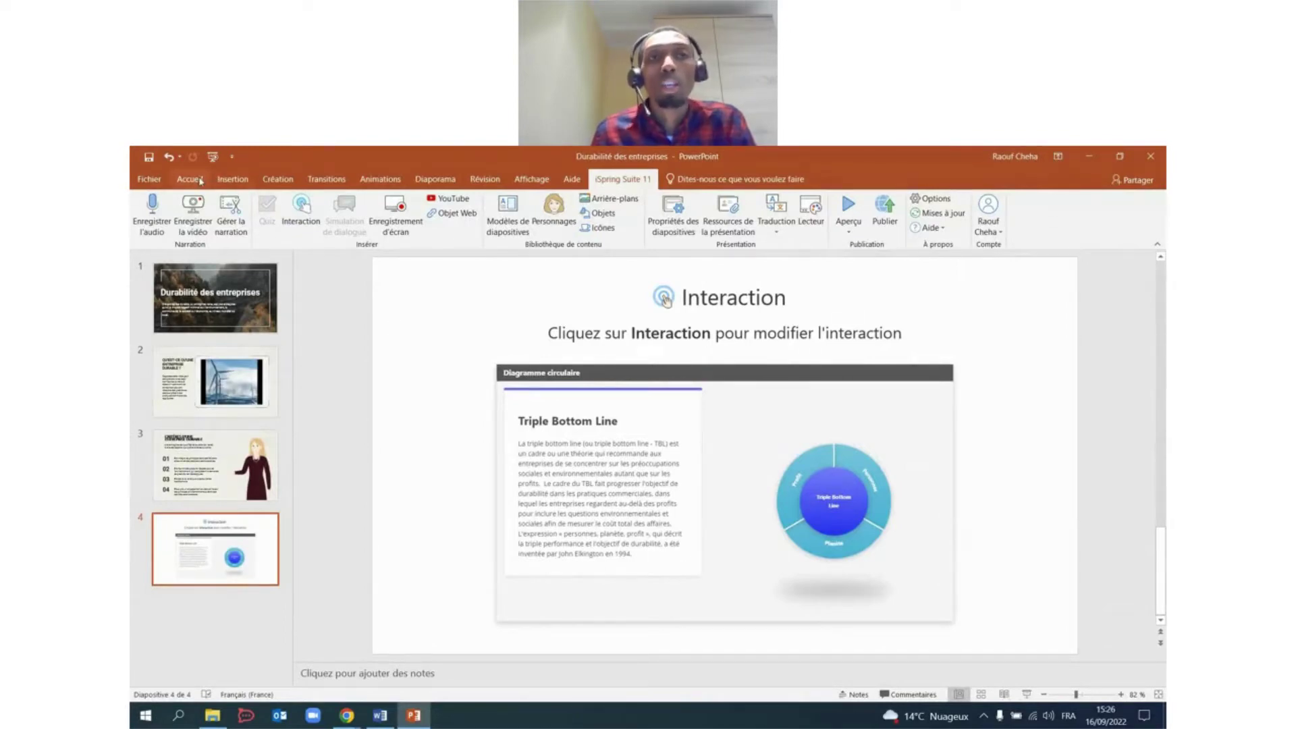
Insert a blank slide 5 and launch Simulation de dialogue from the iSpring Suite 11 tab.
left_click(190, 180)
left_click(310, 205)
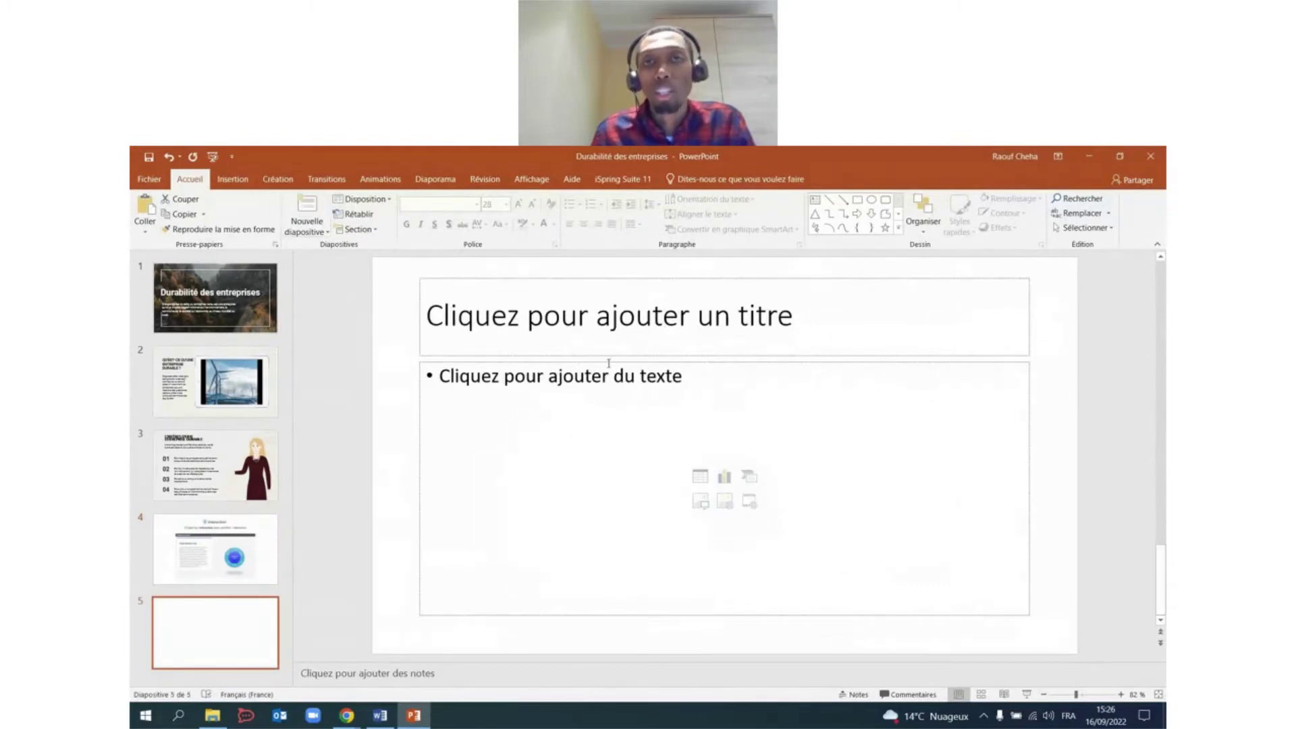
left_click(605, 179)
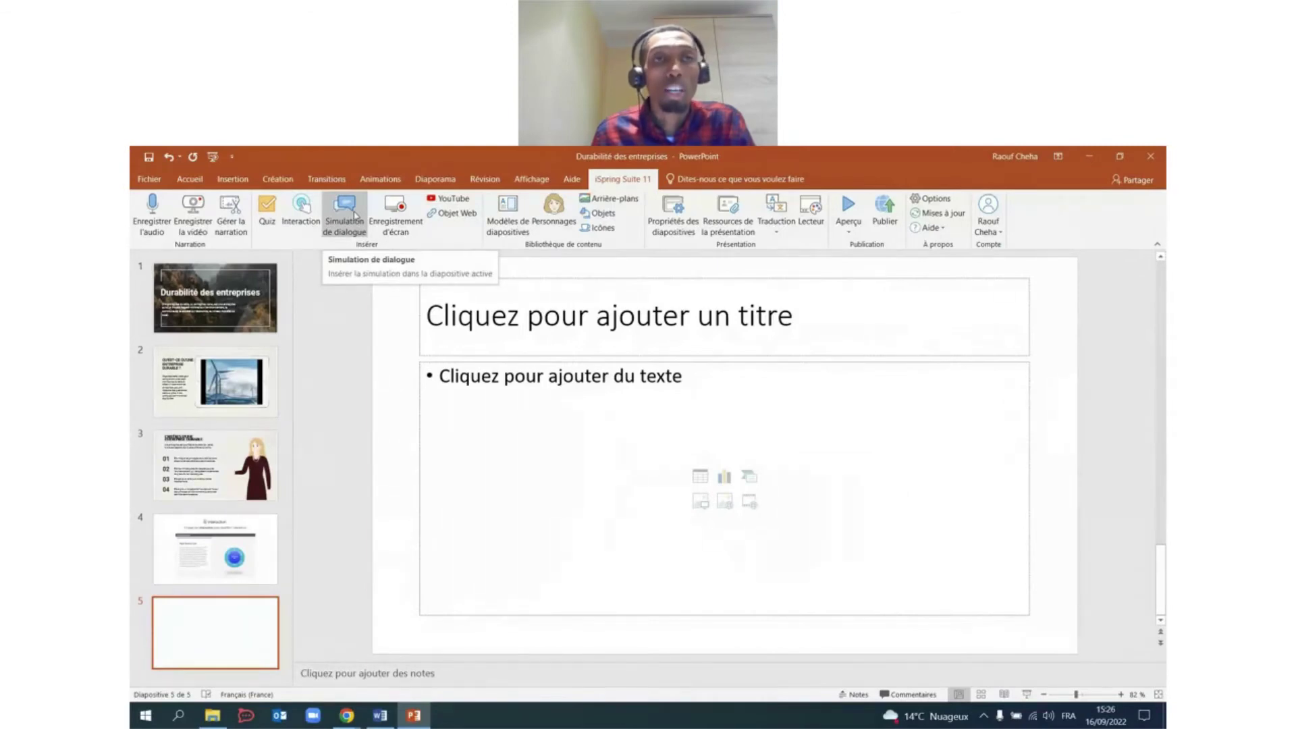
left_click(355, 215)
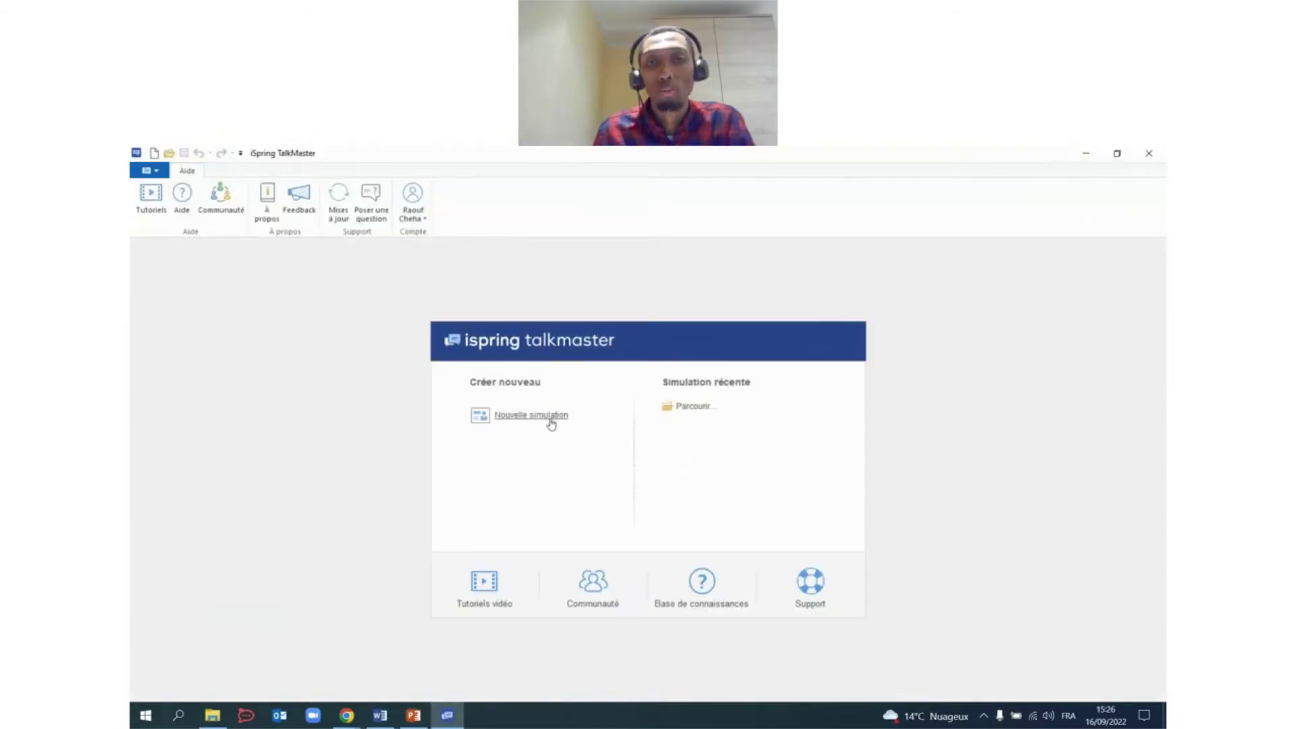
Start a new dialogue, enable Autoriser l'évaluation du dialogue in Propriétés, and add scene #1.
left_click(550, 424)
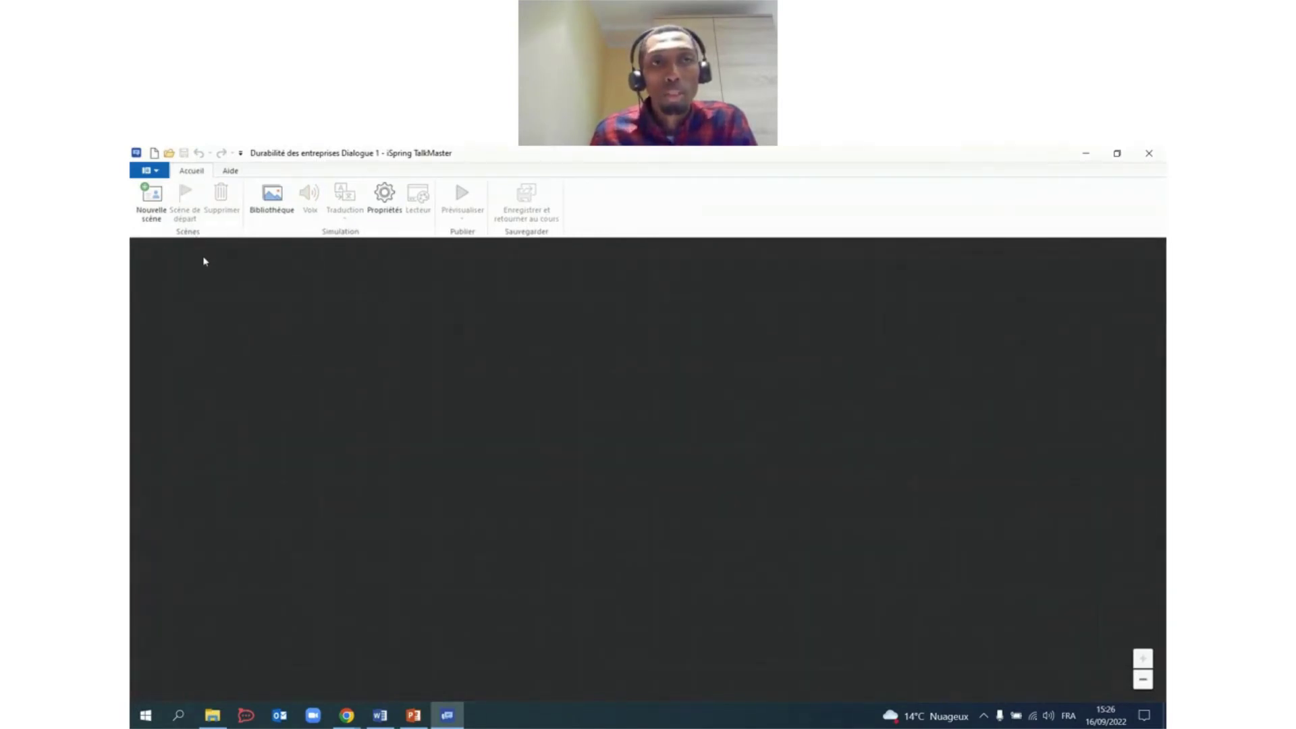
left_click(392, 211)
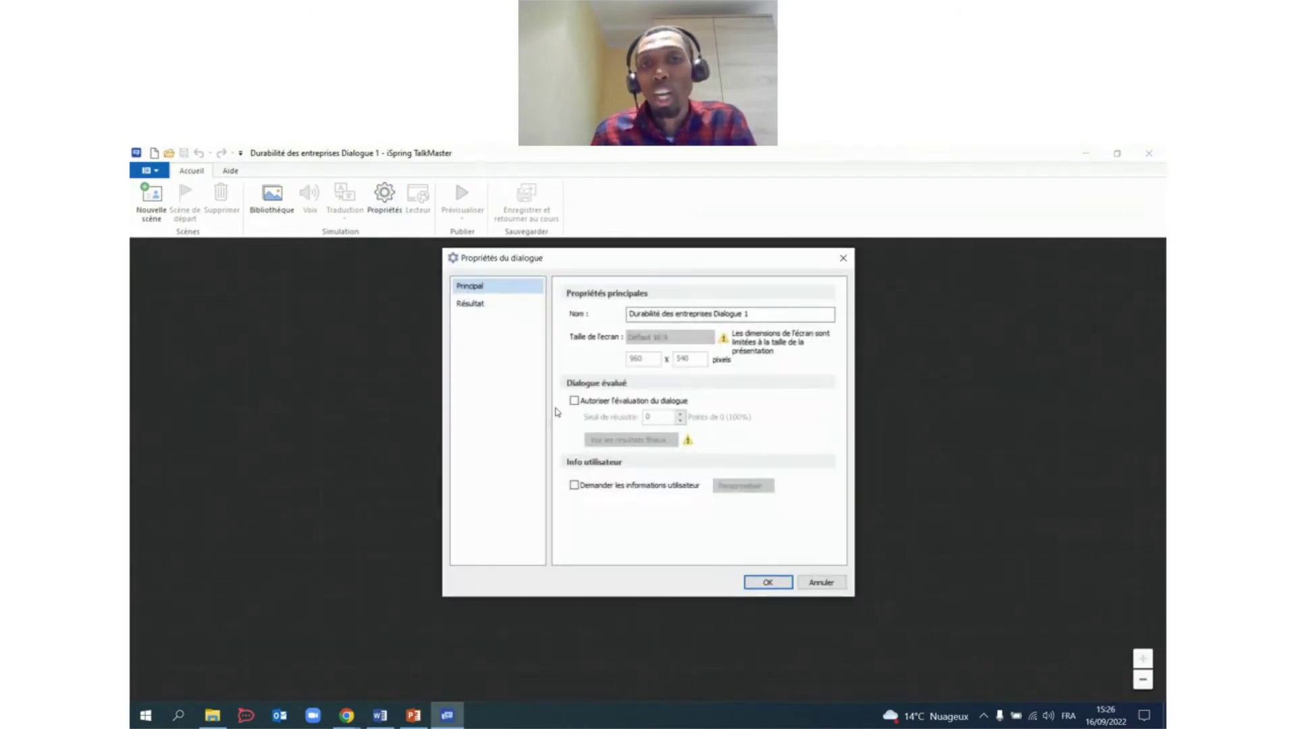
left_click(586, 406)
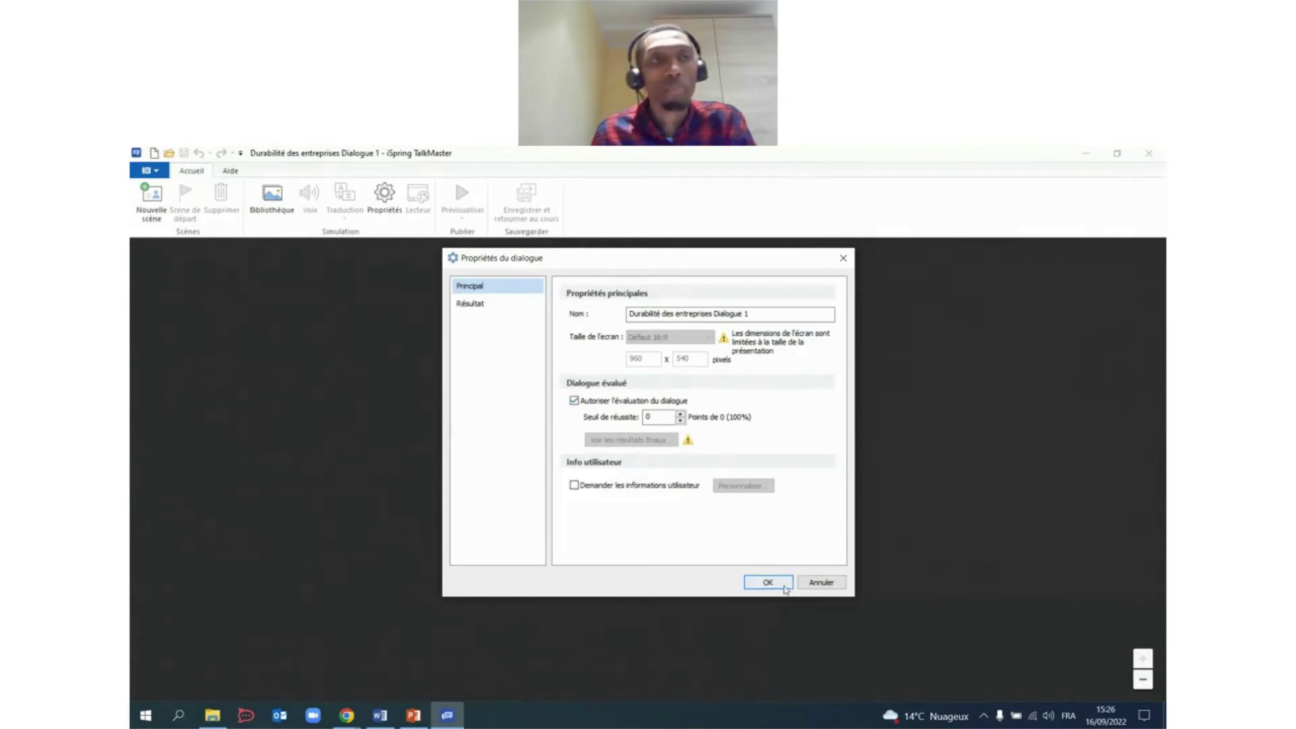
left_click(785, 589)
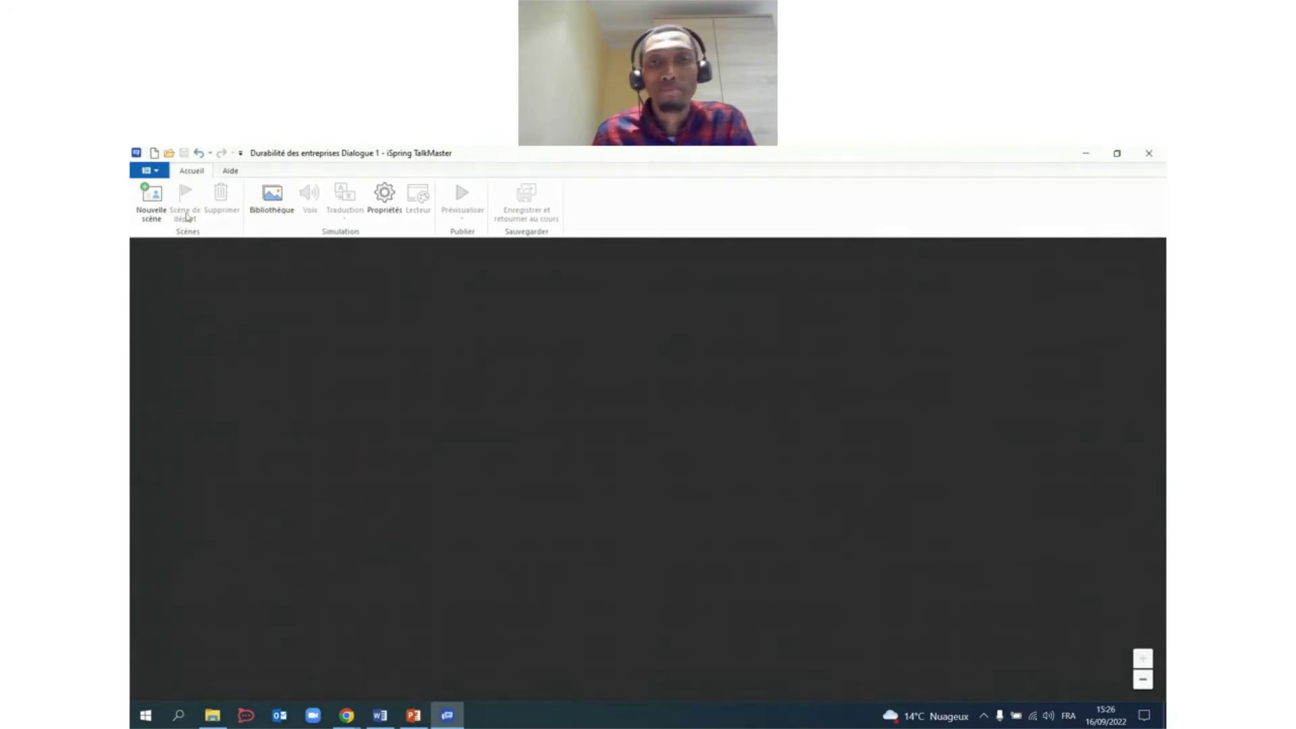
left_click(152, 199)
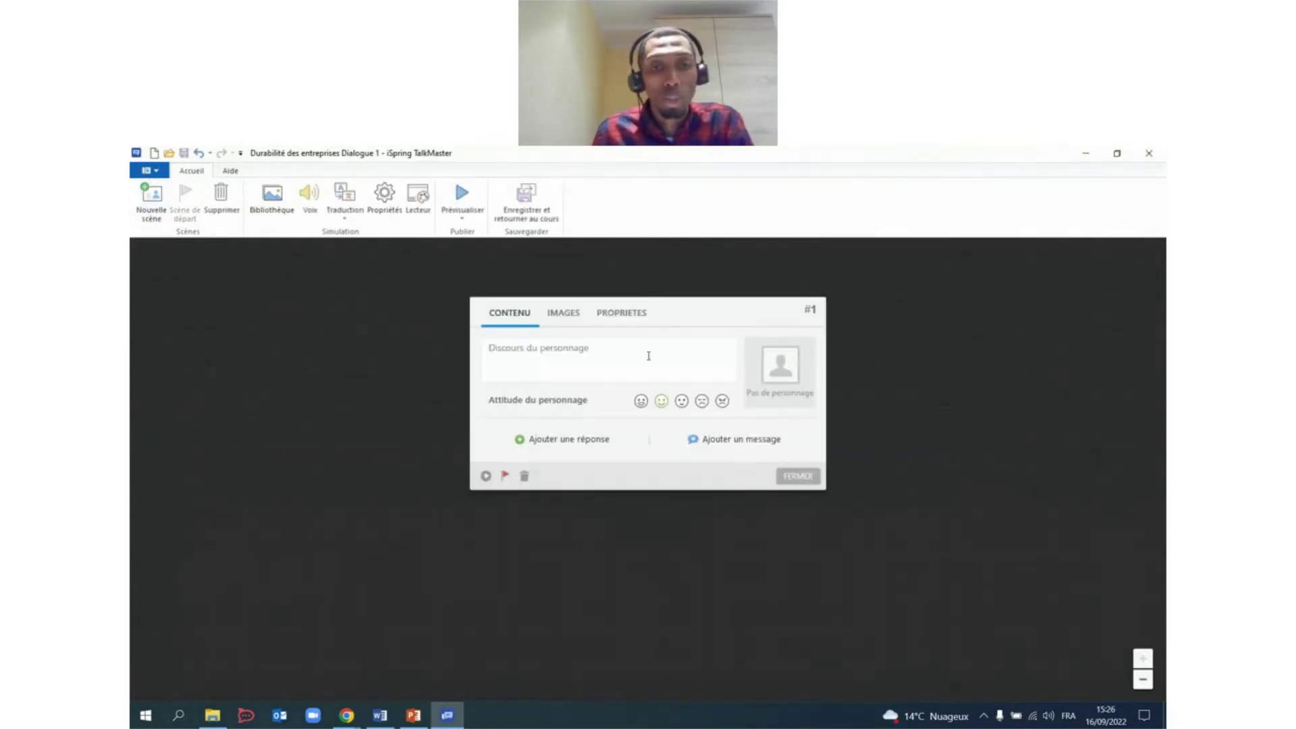
Add the Bonjour greeting paragraph from the Word script as scene #1's message.
left_click(380, 715)
scroll(551, 384, "down", 4)
left_click(707, 407)
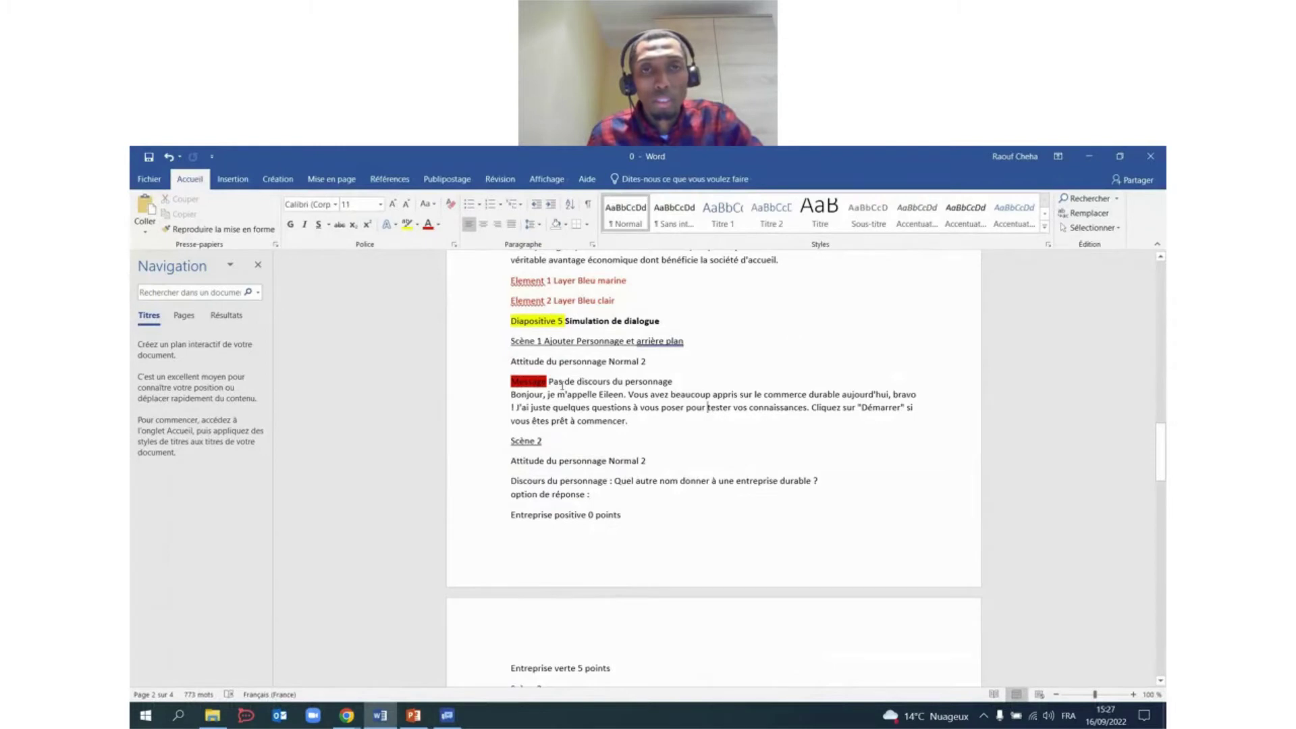
left_click_drag(520, 398, 638, 422)
key("ctrl+c")
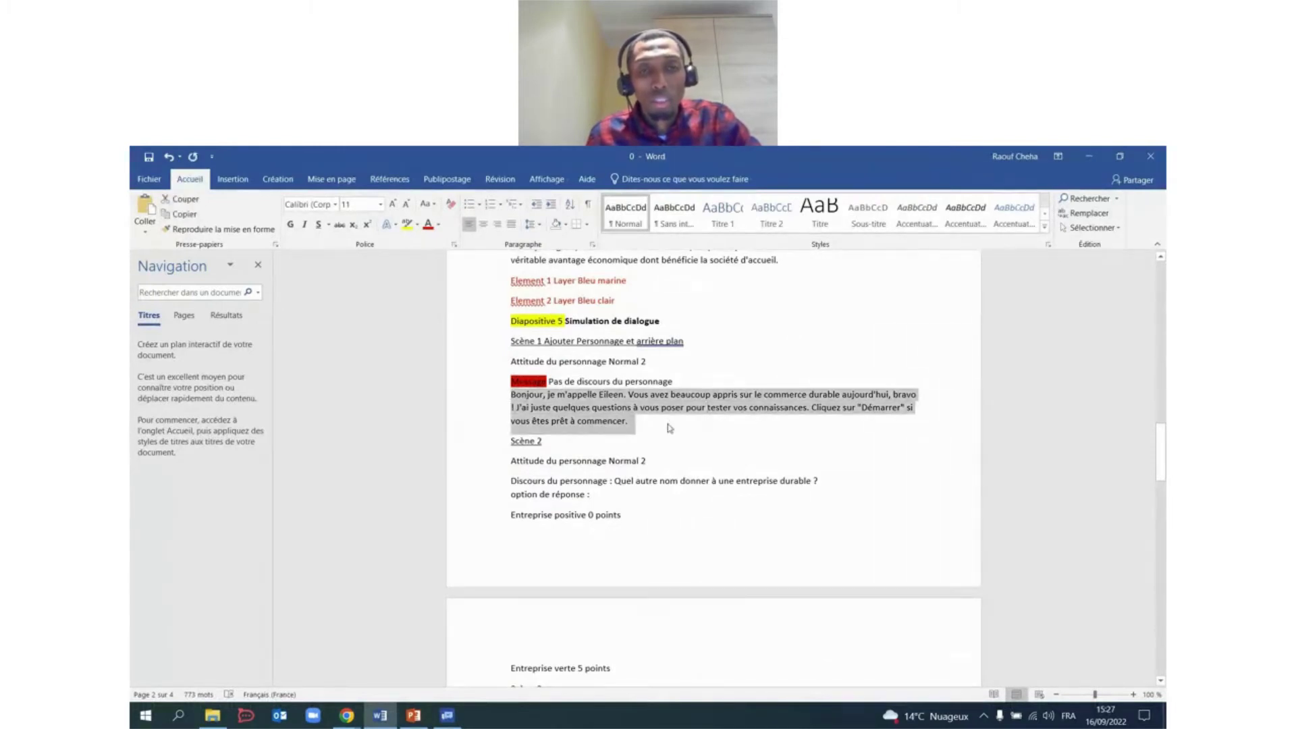
left_click(447, 715)
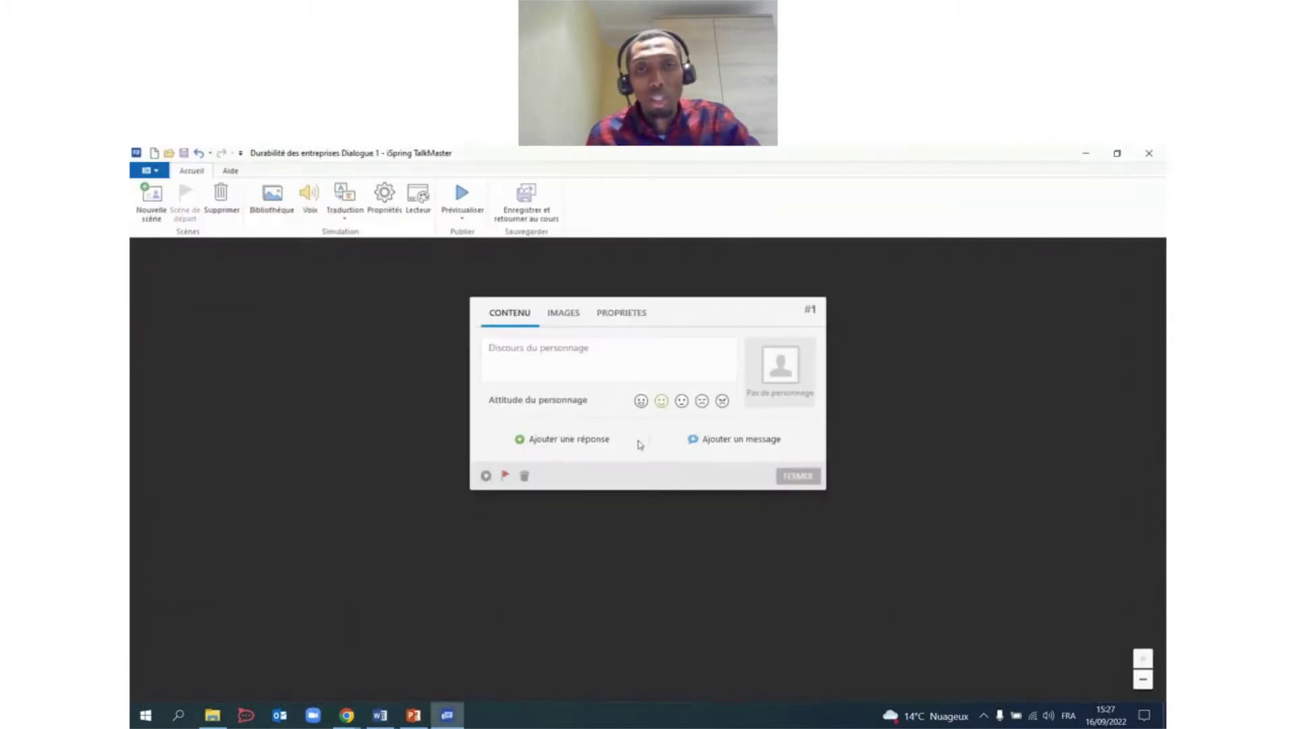
left_click(732, 444)
key("ctrl+v")
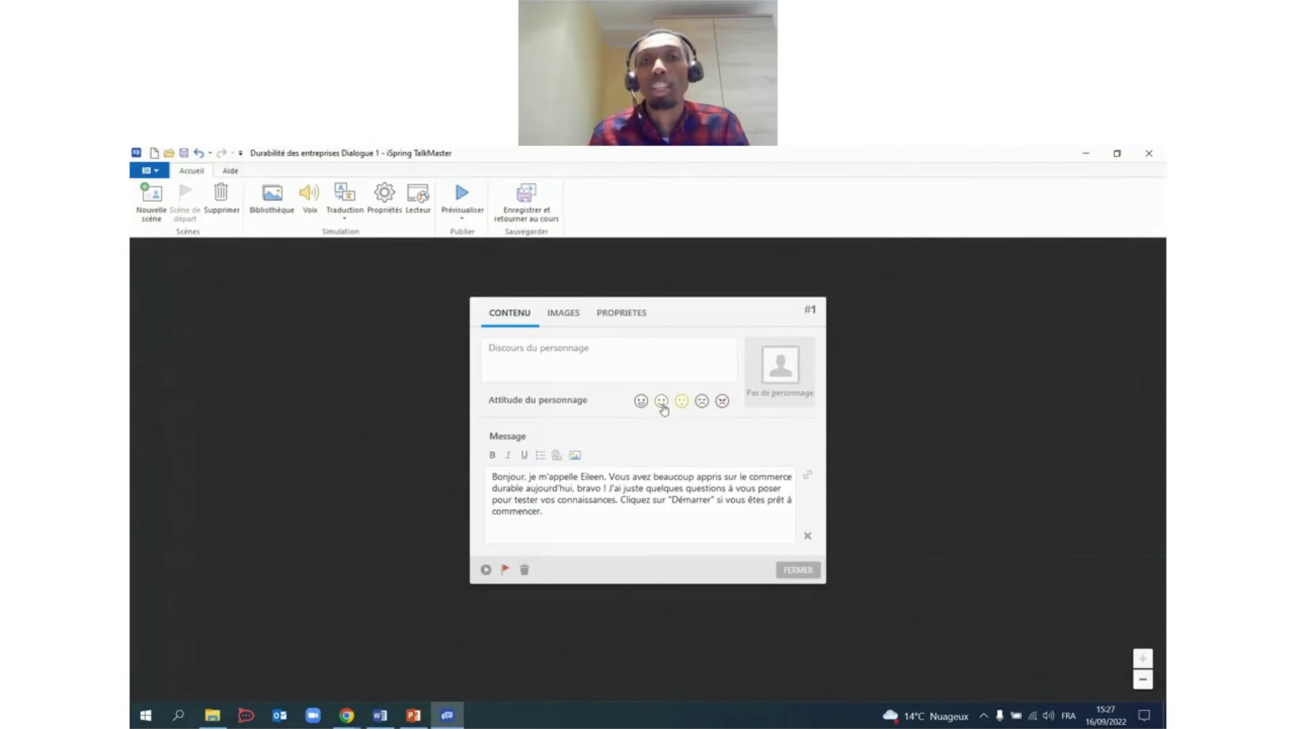
left_click(565, 320)
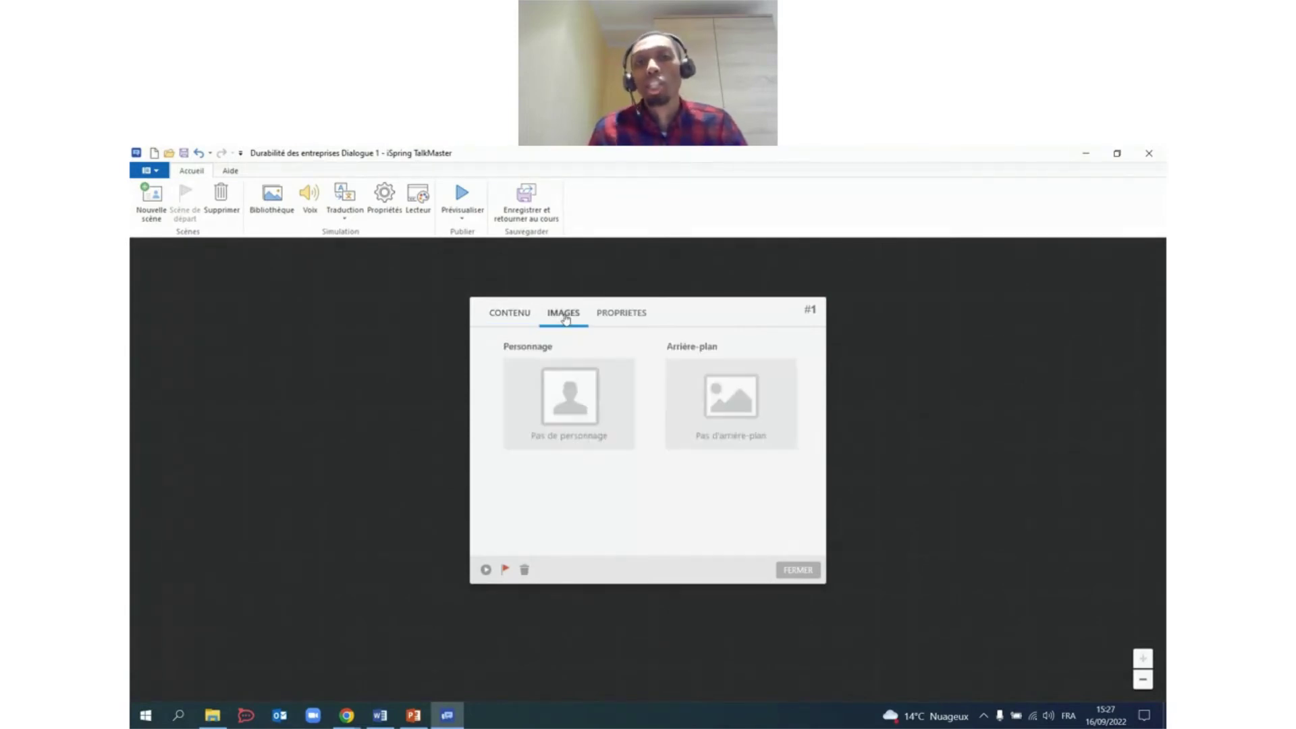
Give scene #1 a character and the Bâtiment background from the content library.
left_click(573, 395)
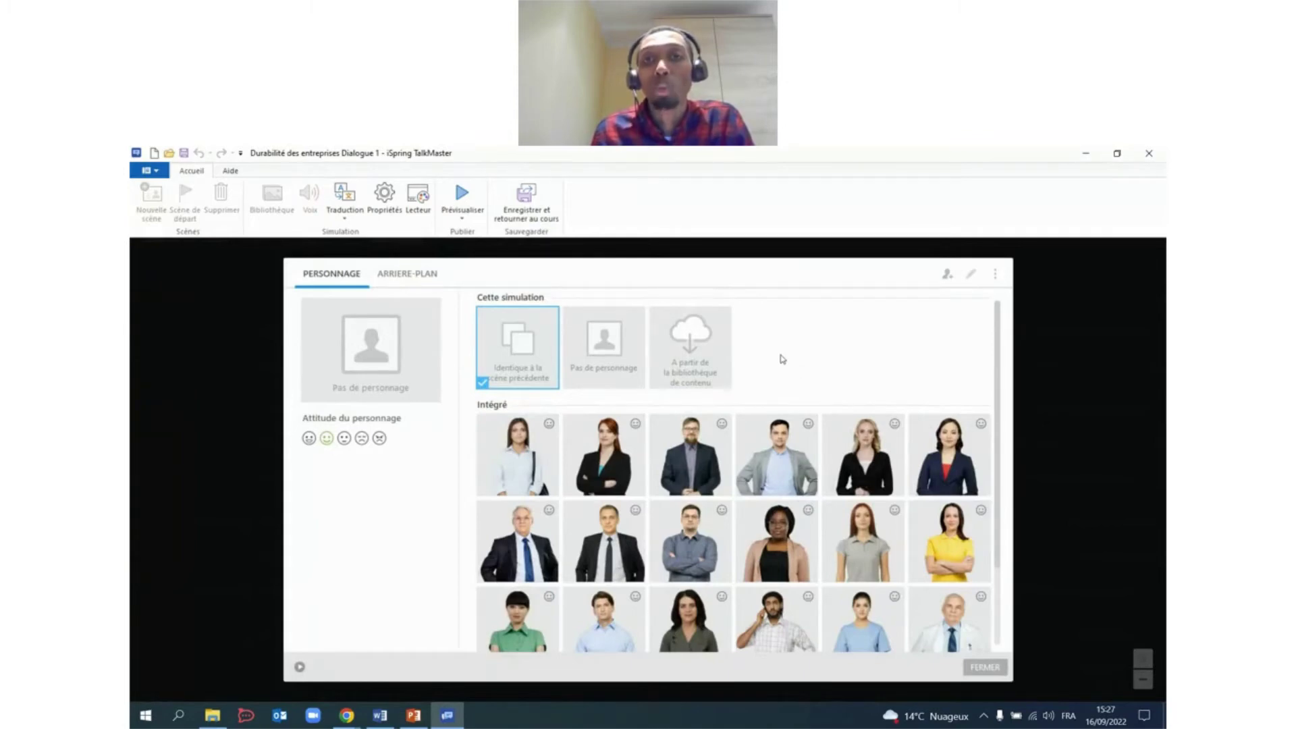
left_click(702, 341)
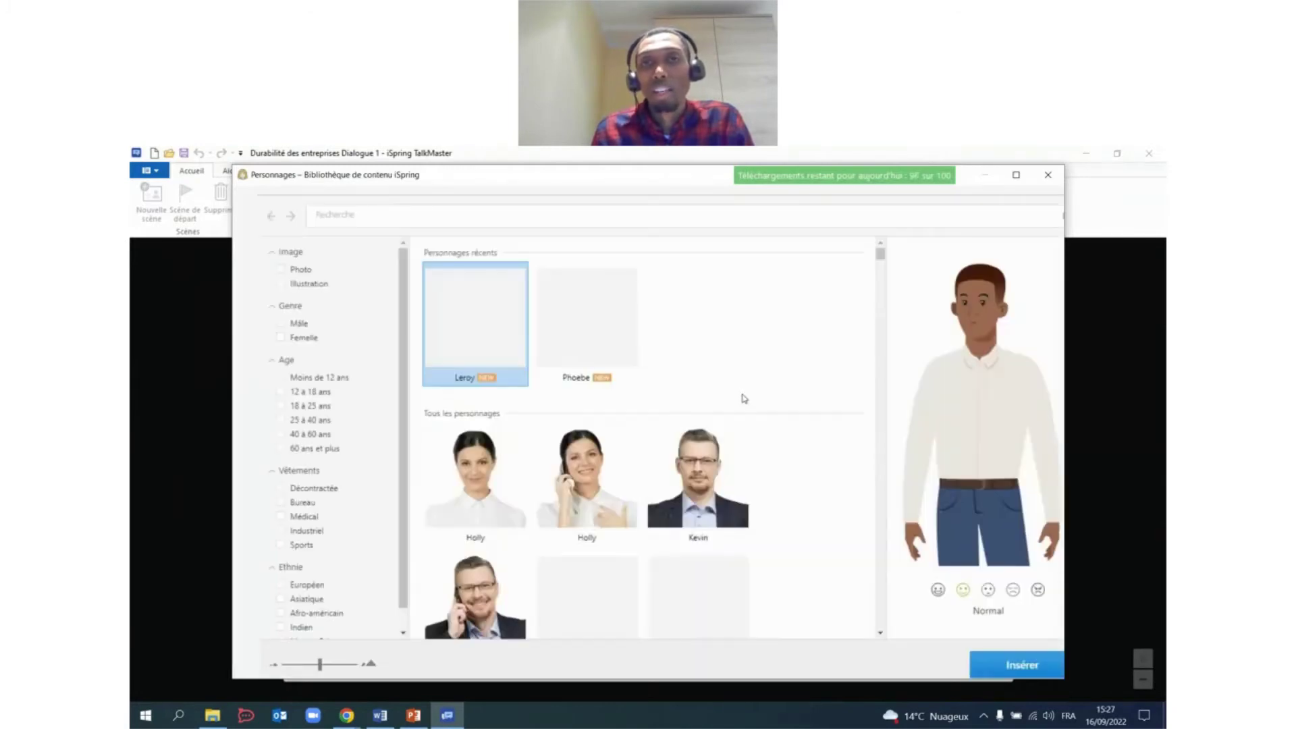
scroll(741, 402, "down", 1)
scroll(675, 386, "up", 1)
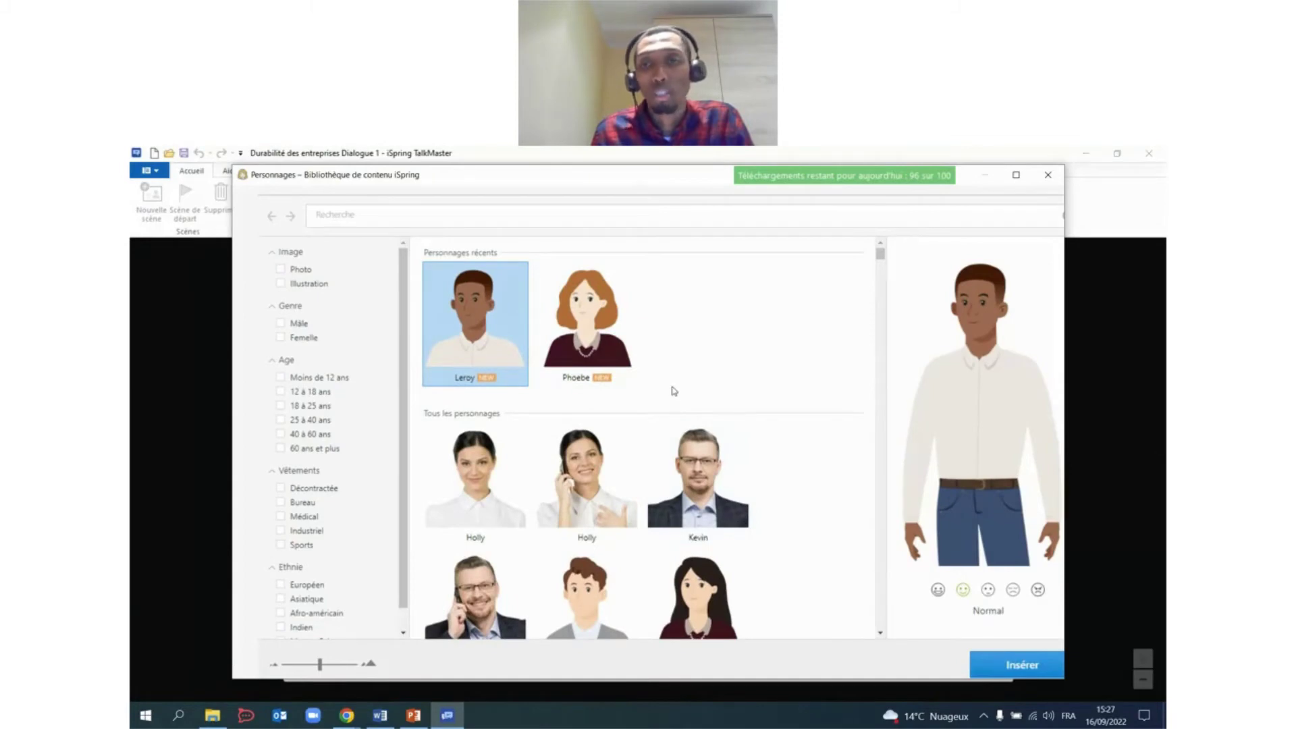
left_click(1036, 669)
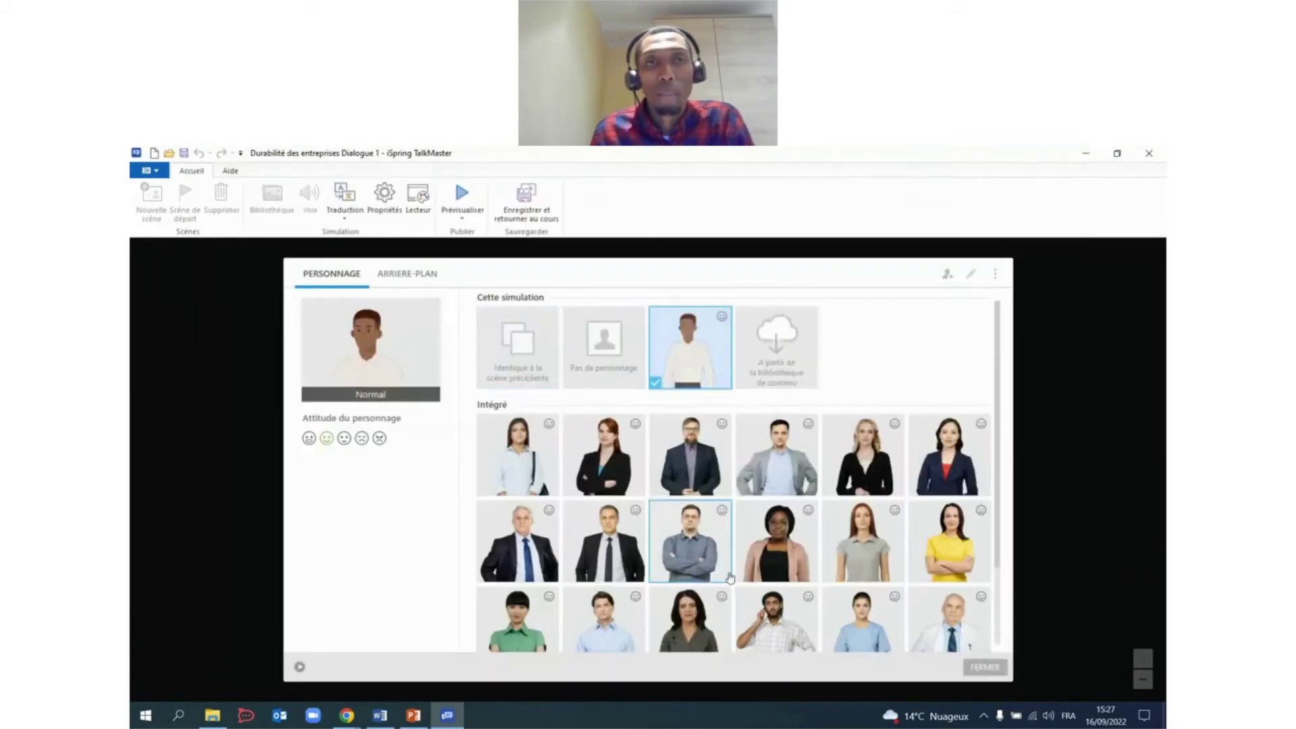
left_click(408, 276)
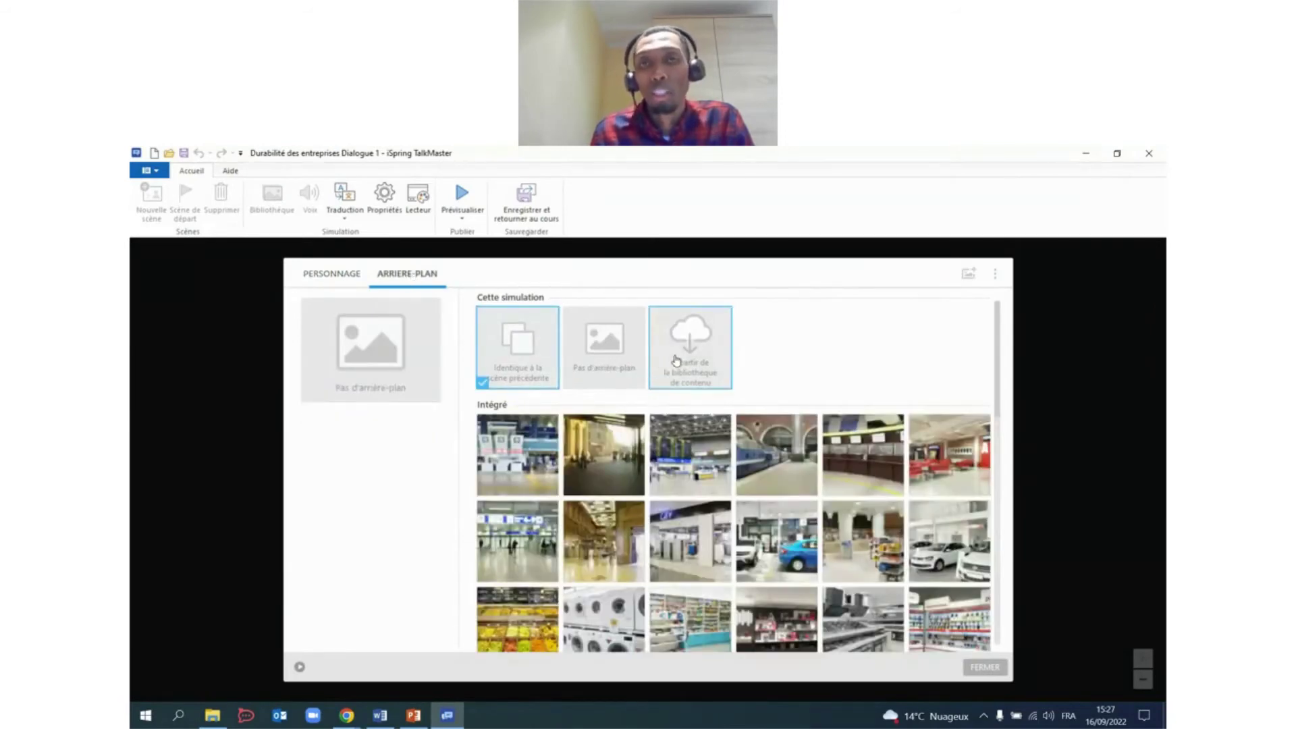
left_click(677, 359)
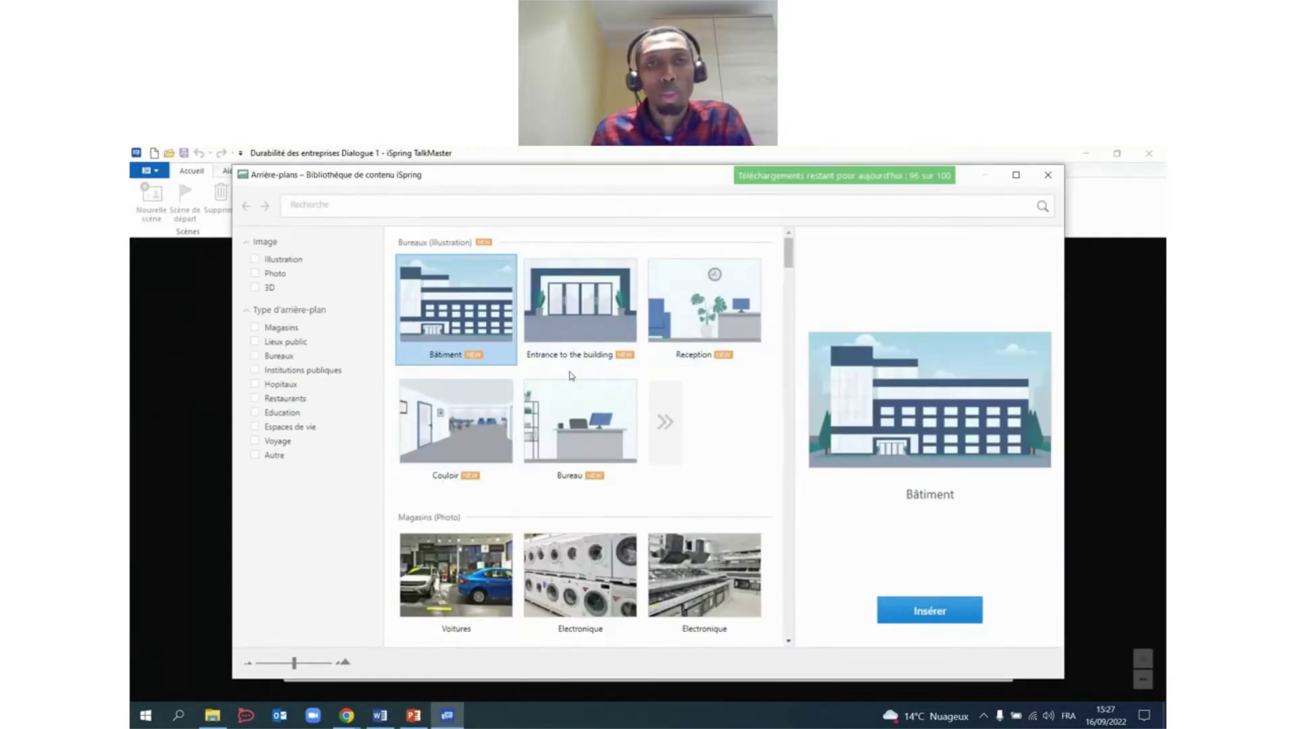
left_click(961, 607)
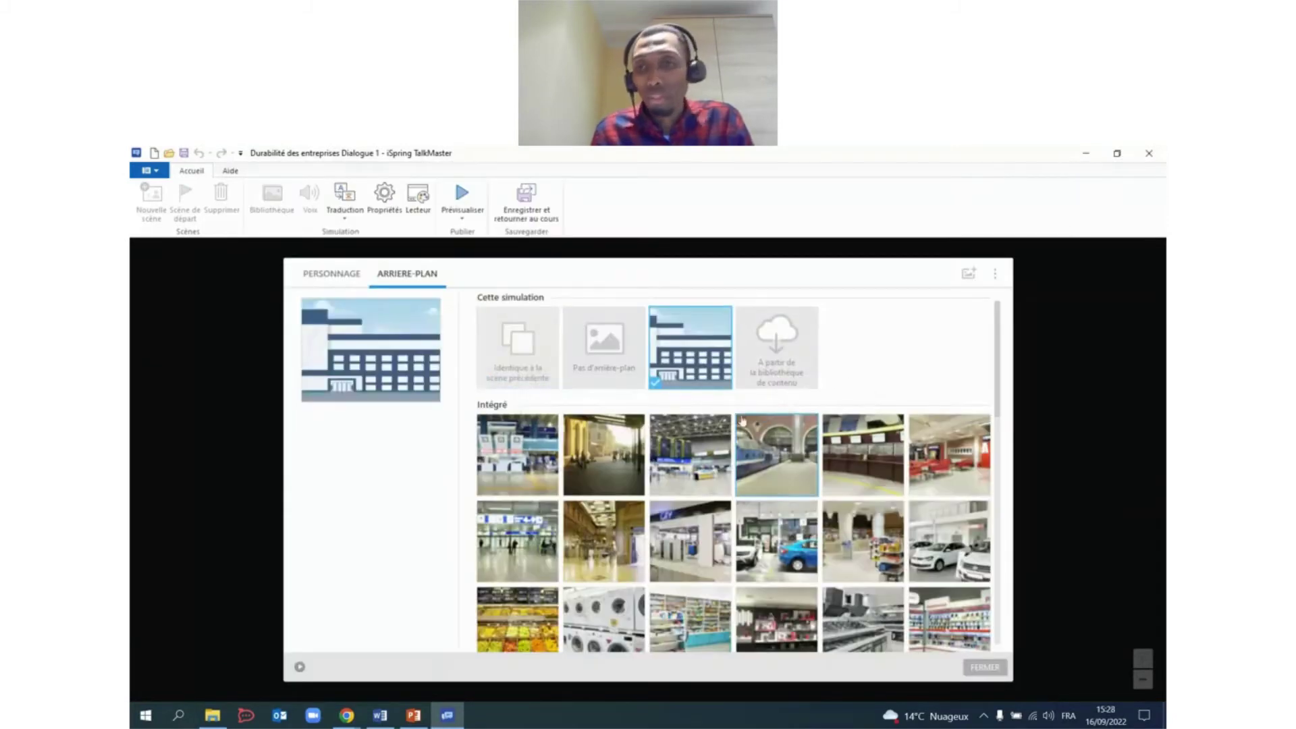
left_click(985, 667)
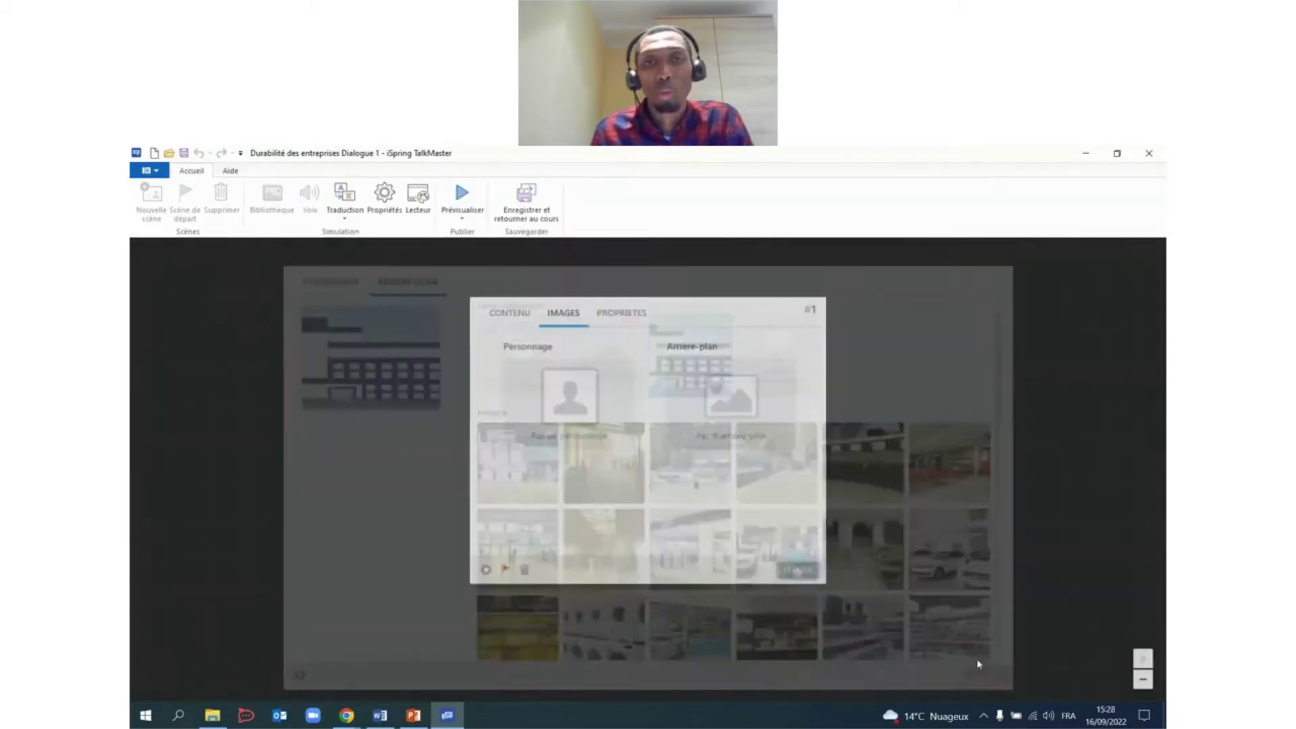
Colour scene #1 orange, preview the dialogue, and drag out a link to a new scene.
left_click(515, 324)
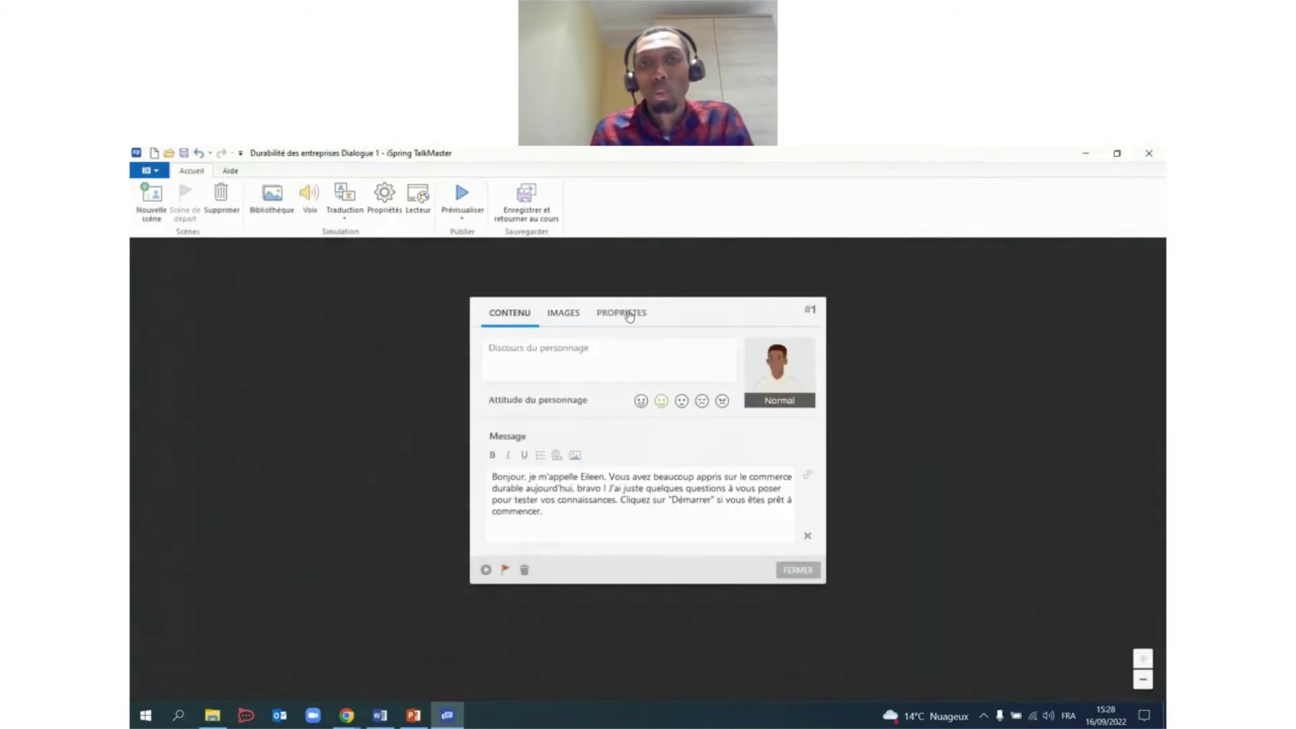
left_click(630, 315)
left_click(600, 358)
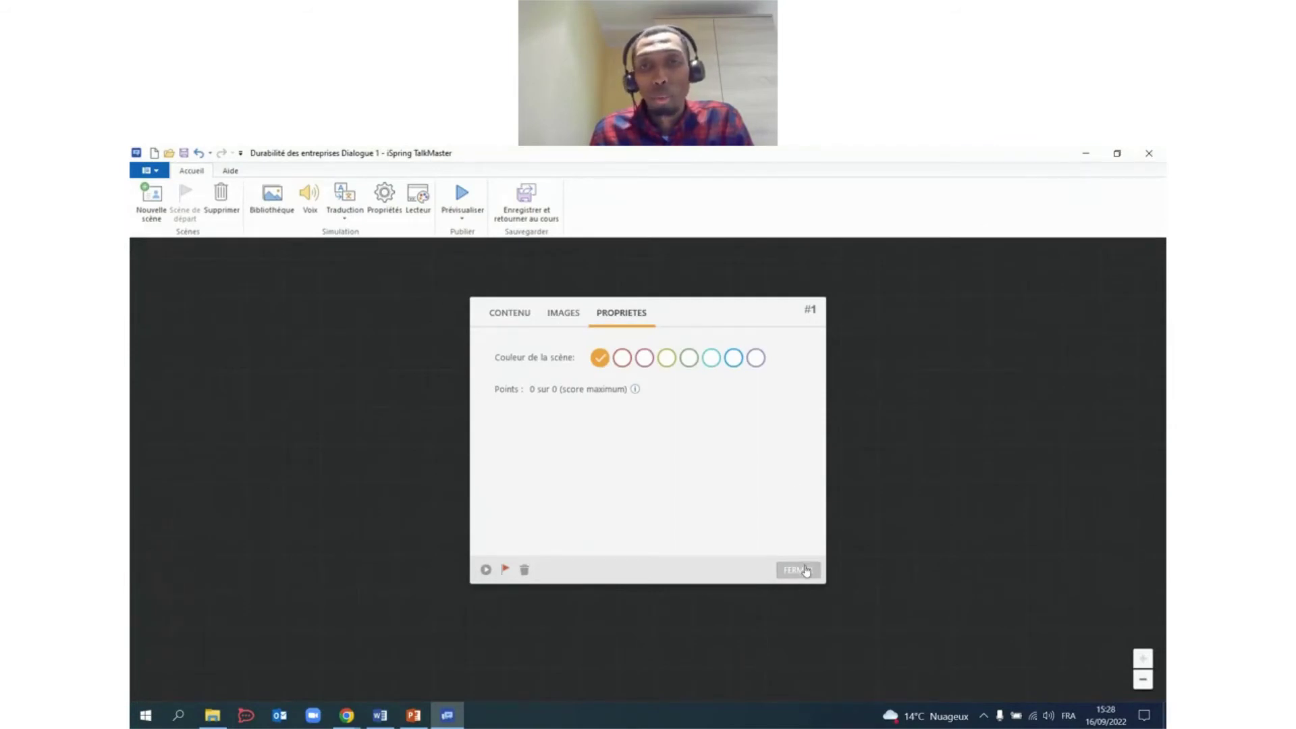
left_click(805, 571)
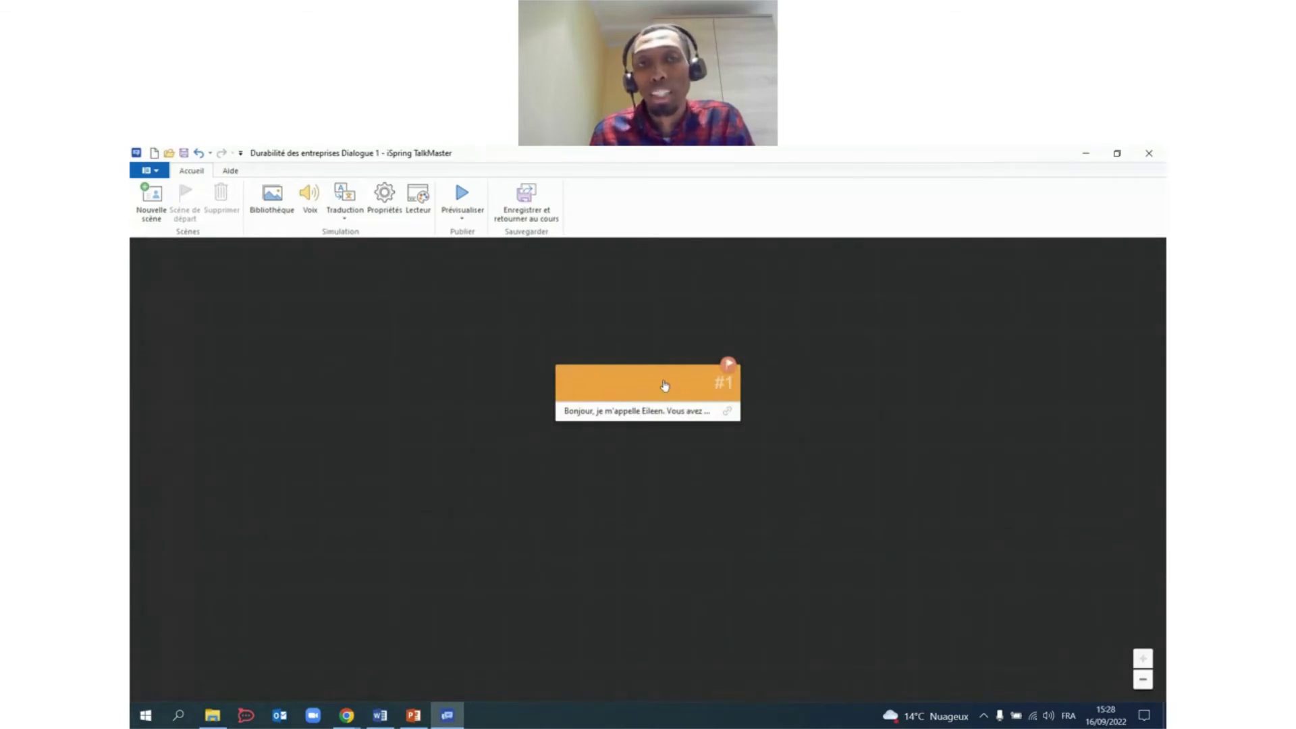
left_click(461, 195)
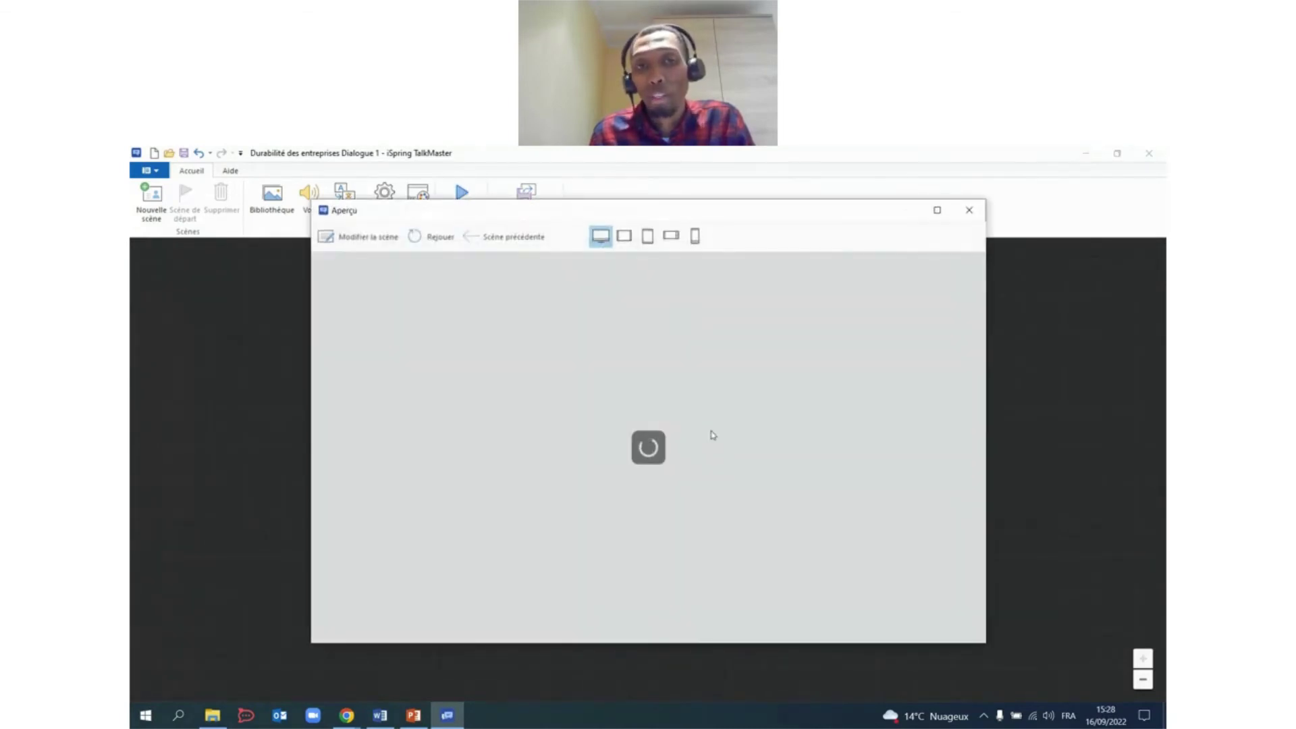
left_click(969, 210)
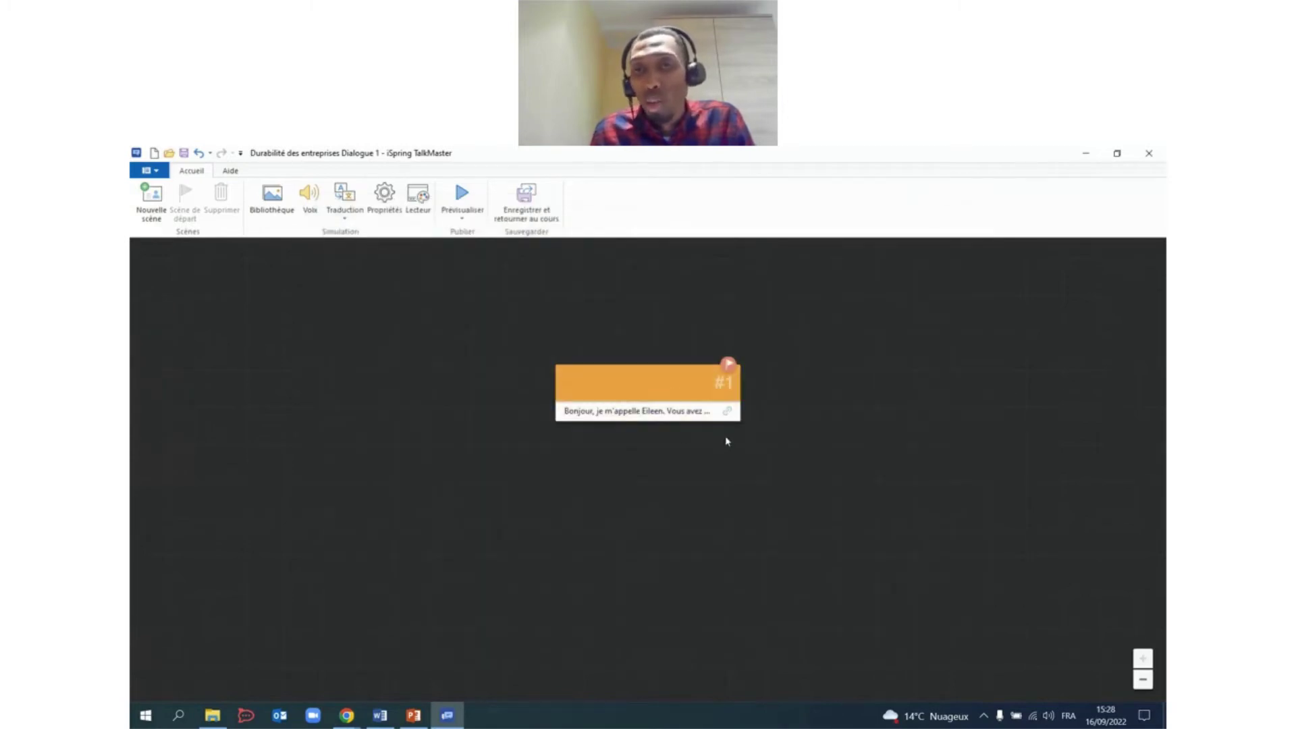
left_click_drag(728, 415, 665, 538)
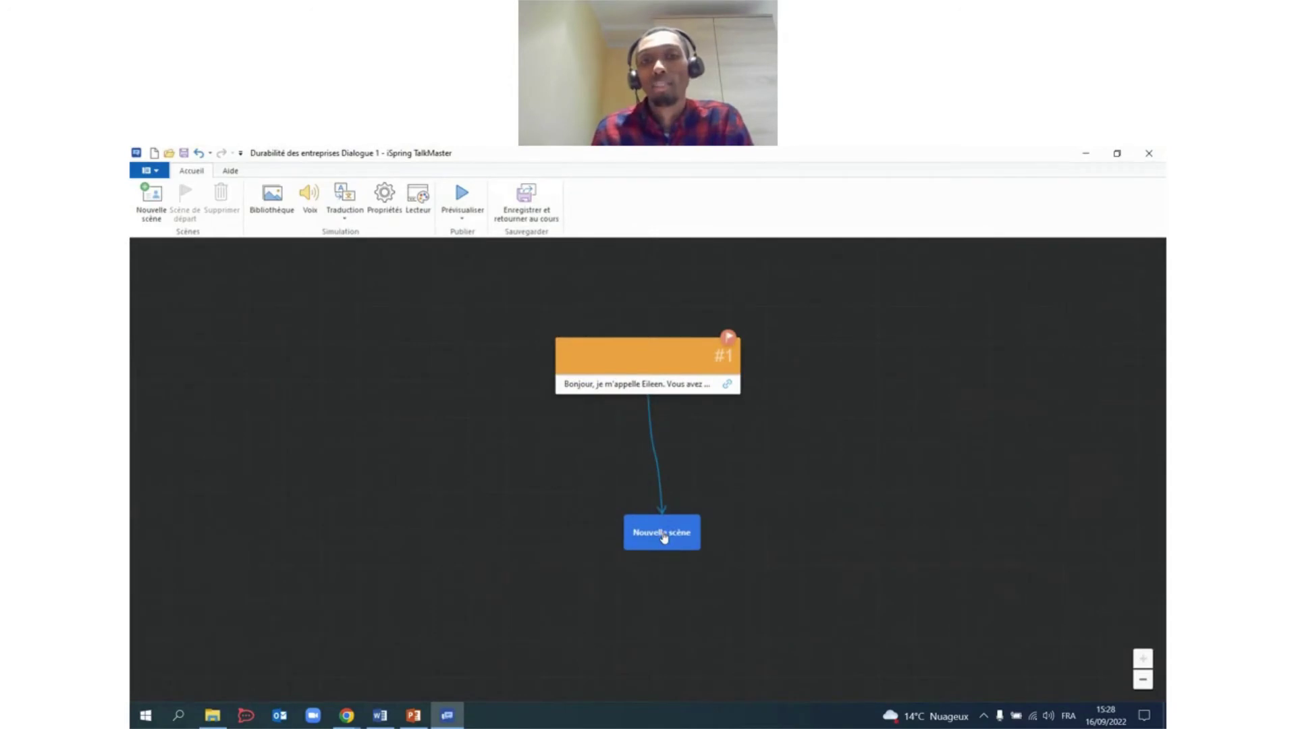
Paste the scene 2 question from the Word script into scene #2's character speech.
left_click(665, 537)
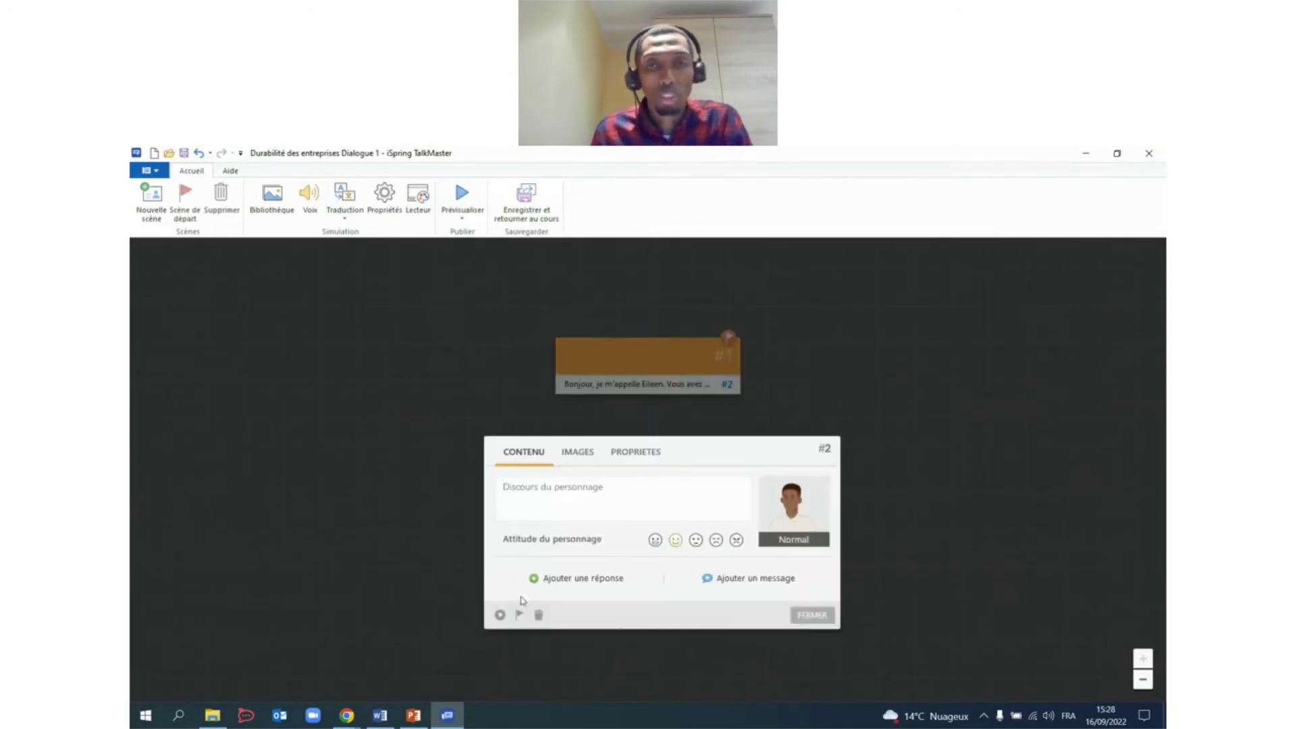
left_click(380, 716)
scroll(647, 405, "down", 3)
left_click_drag(616, 351, 626, 372)
key("ctrl+c")
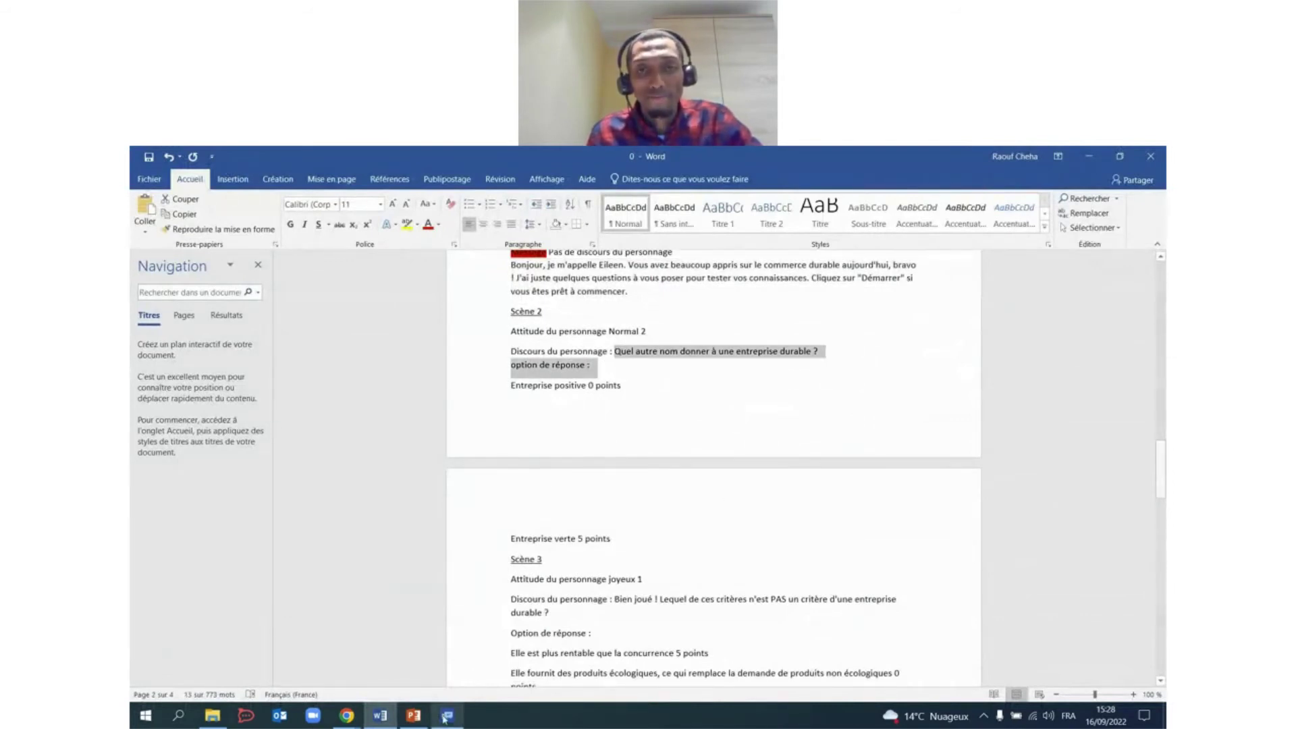
left_click(447, 716)
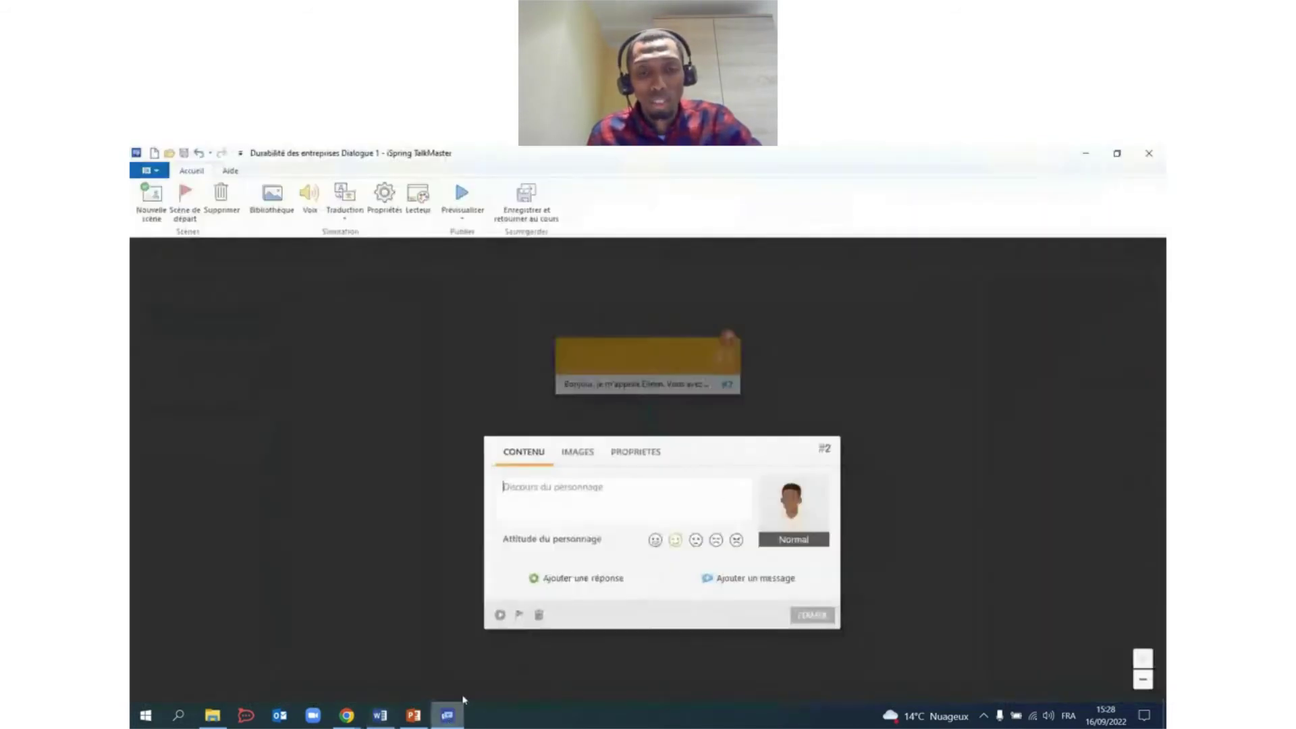
left_click(546, 499)
key("ctrl+v")
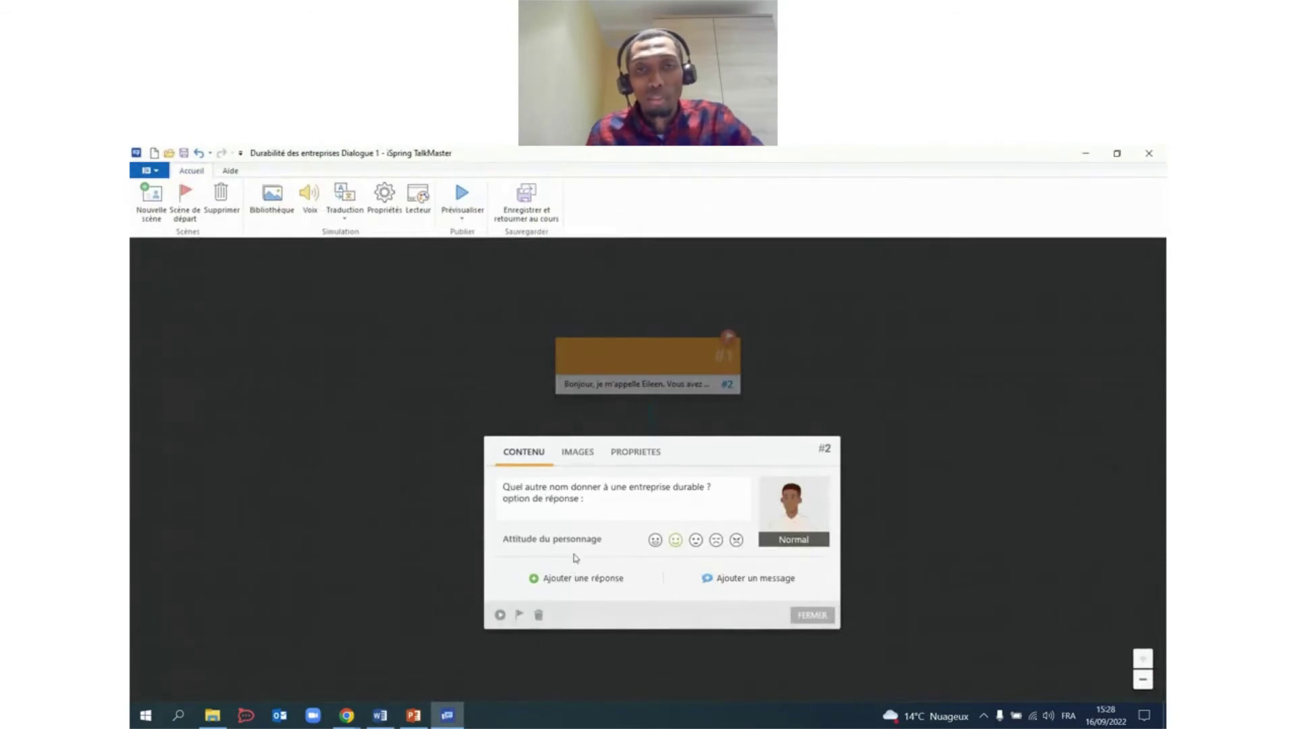
left_click_drag(587, 499, 500, 501)
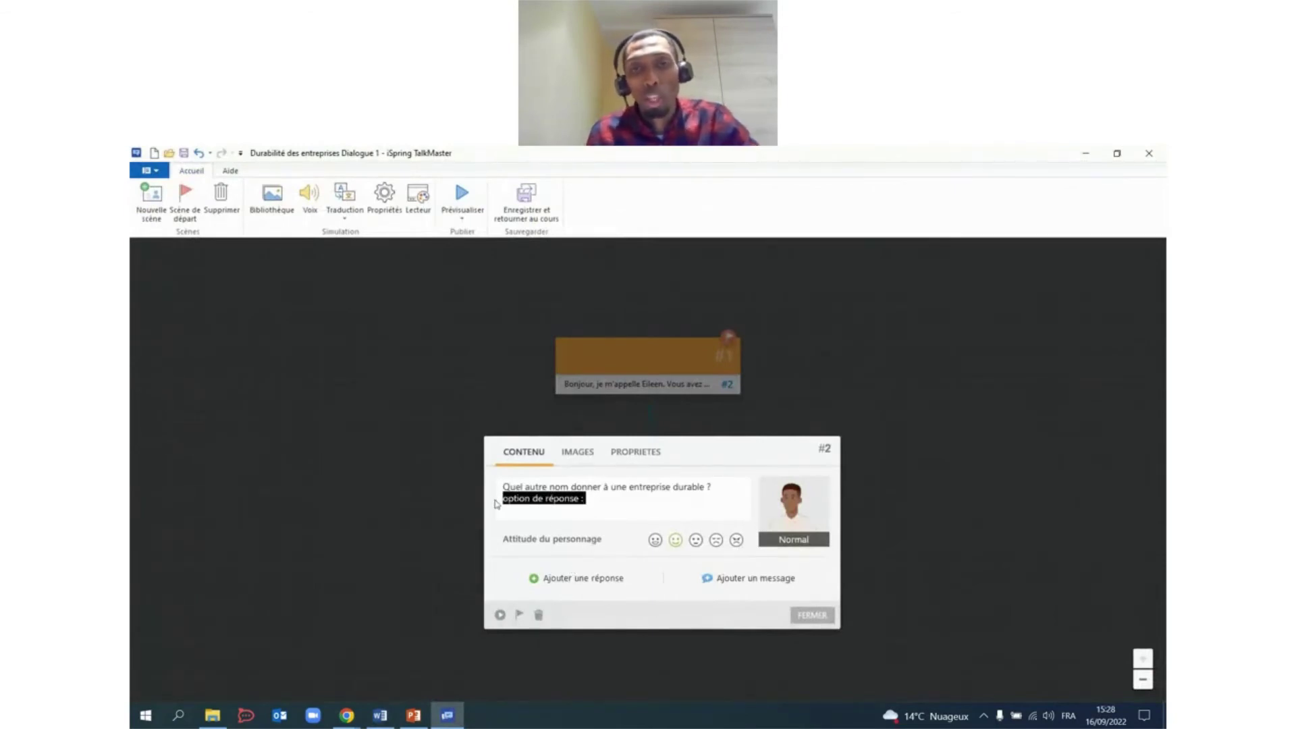
key("BackSpace")
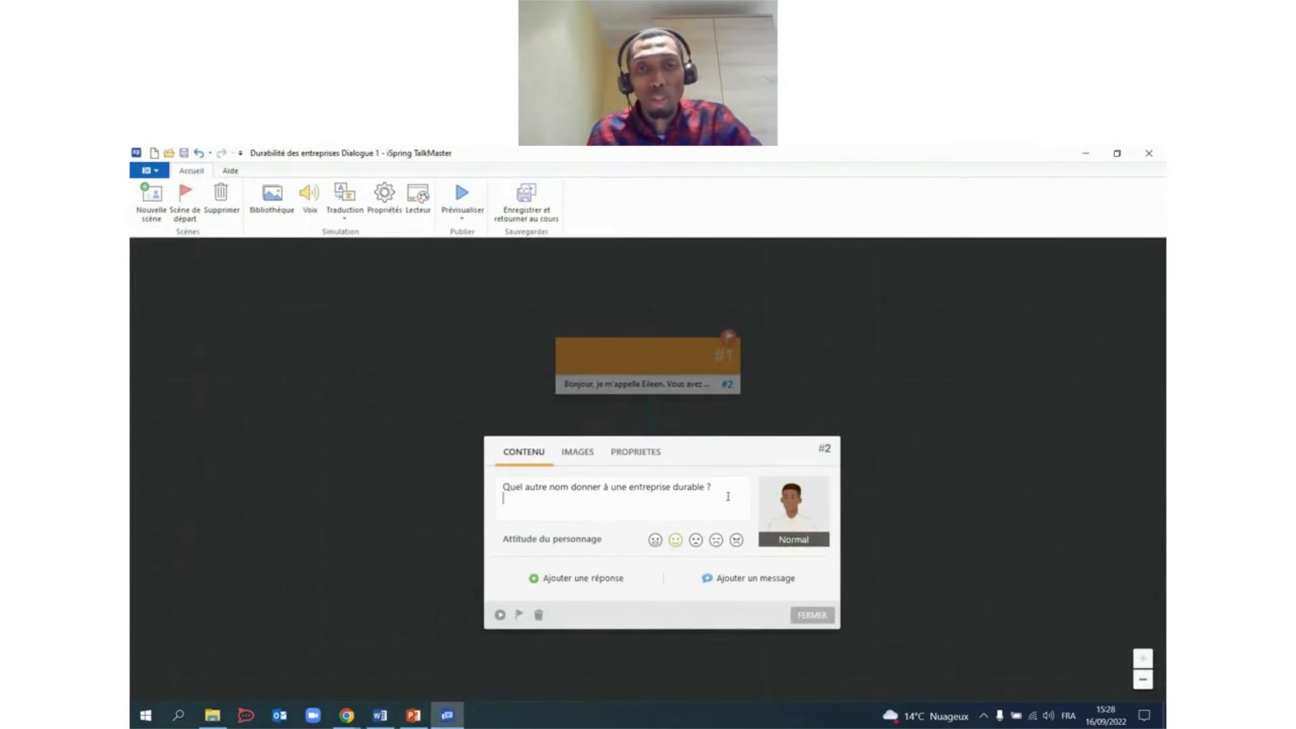
Add 'Entreprise positive' from the script as scene #2's first answer.
left_click(580, 581)
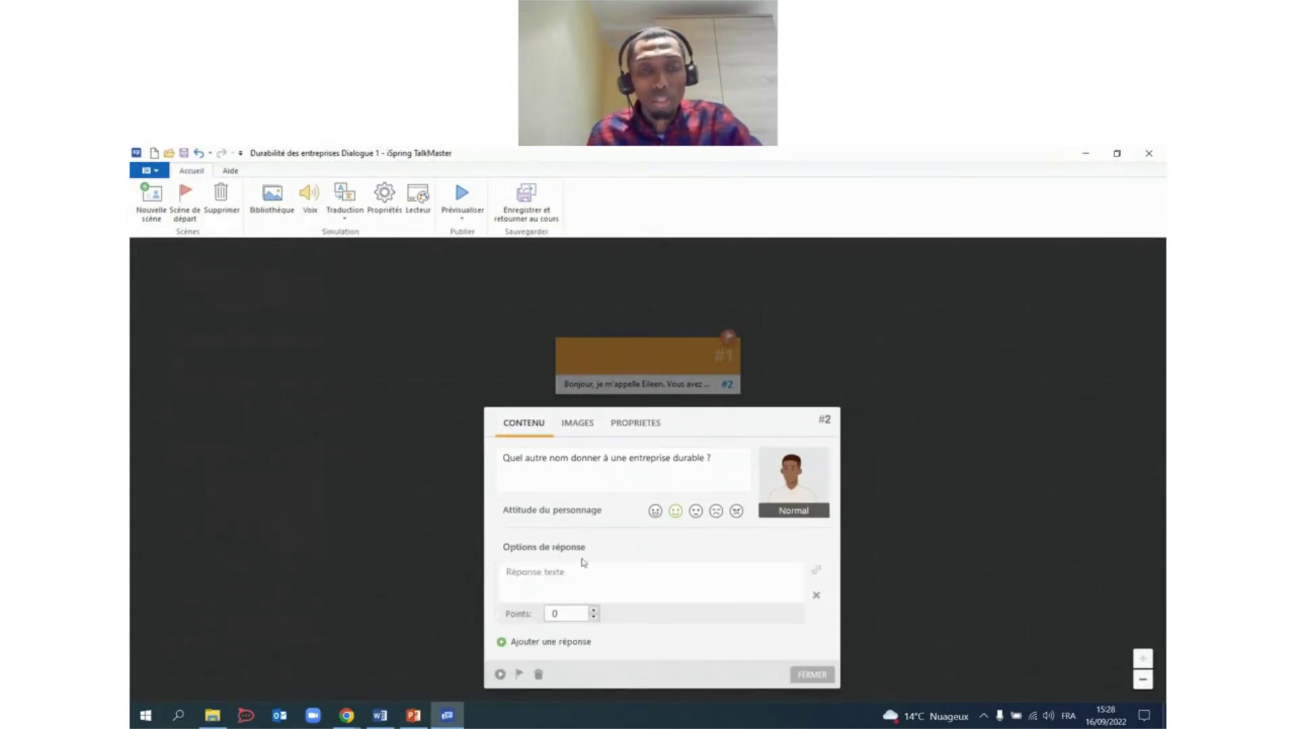
left_click(380, 716)
scroll(522, 337, "down", 2)
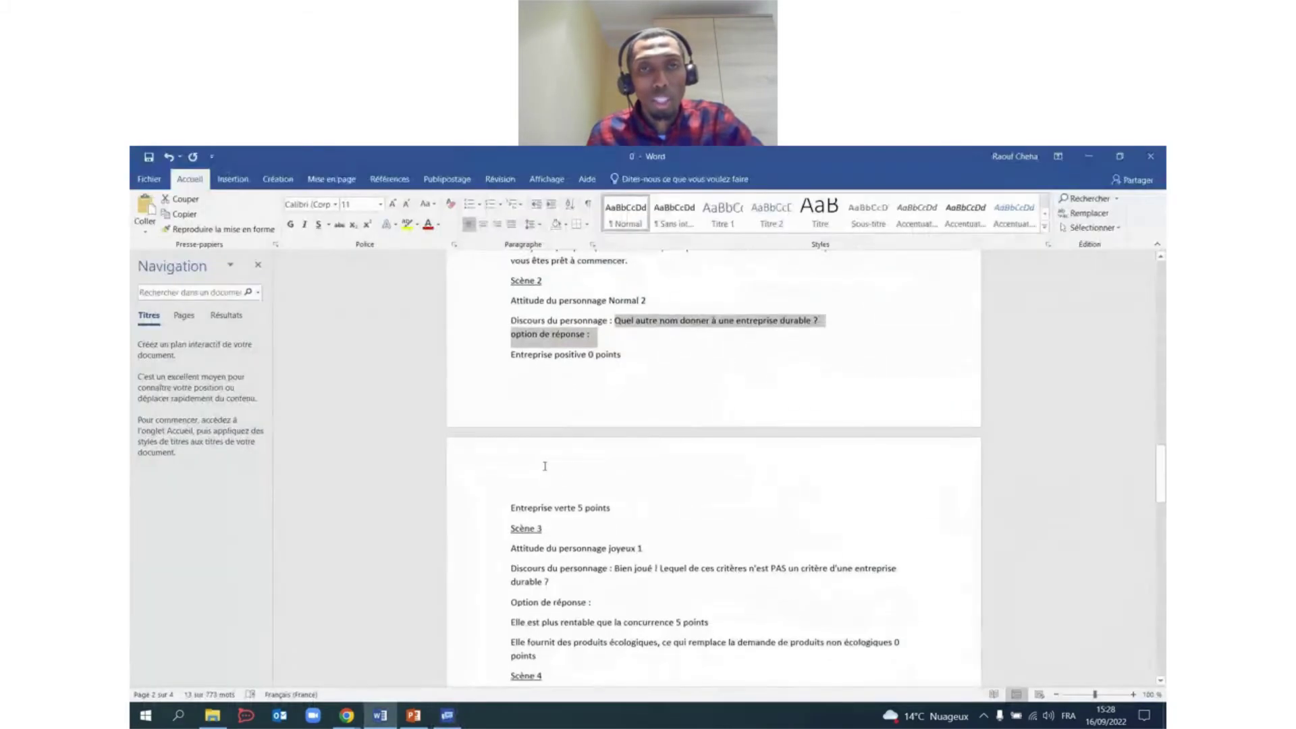
left_click_drag(511, 321, 587, 322)
key("ctrl+c")
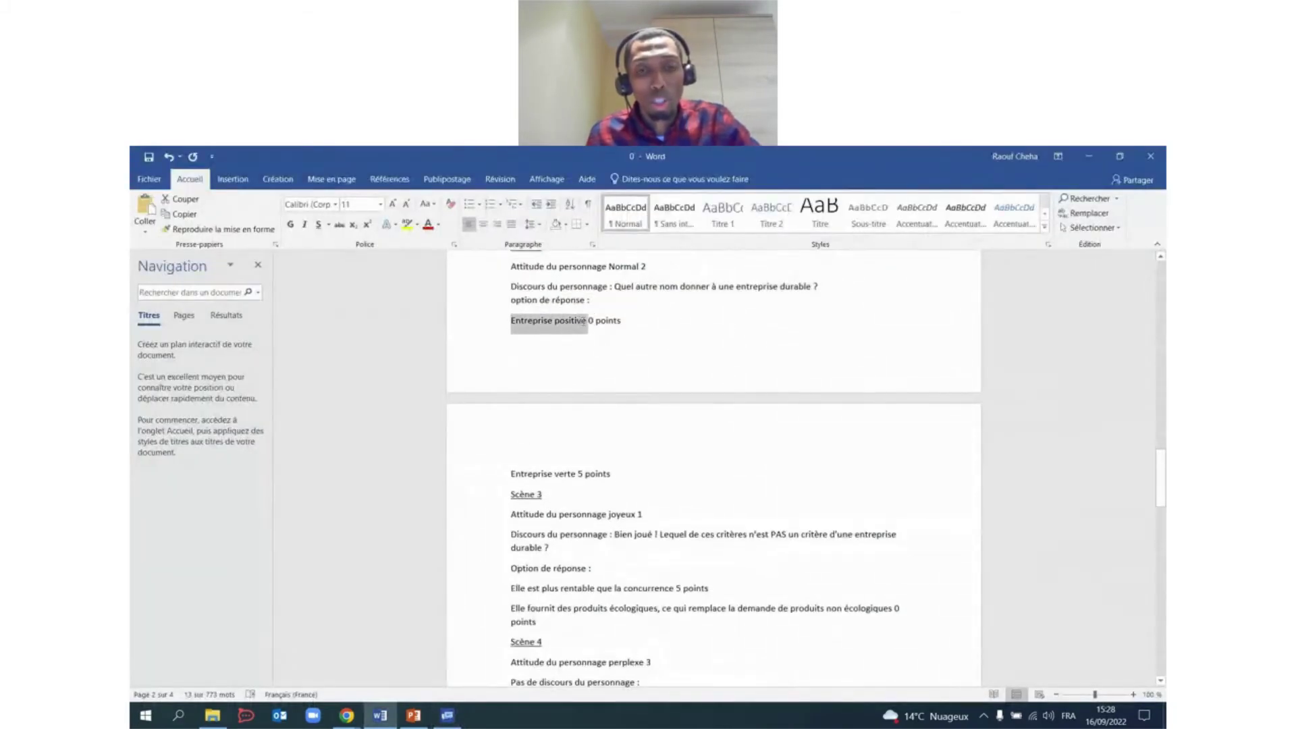
left_click(447, 715)
left_click(534, 571)
key("ctrl+v")
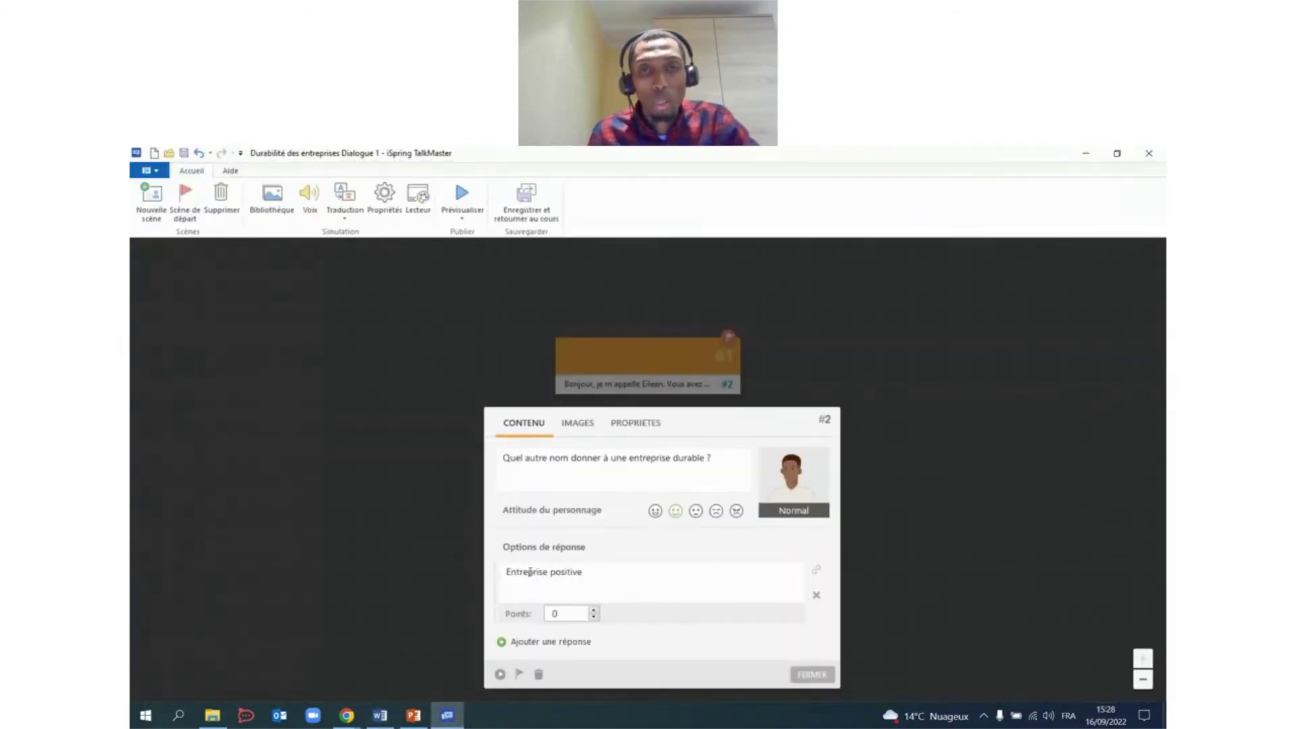
Add 'Entreprise verte' as the second answer and set its points to 0.
left_click(380, 716)
scroll(536, 440, "down", 3)
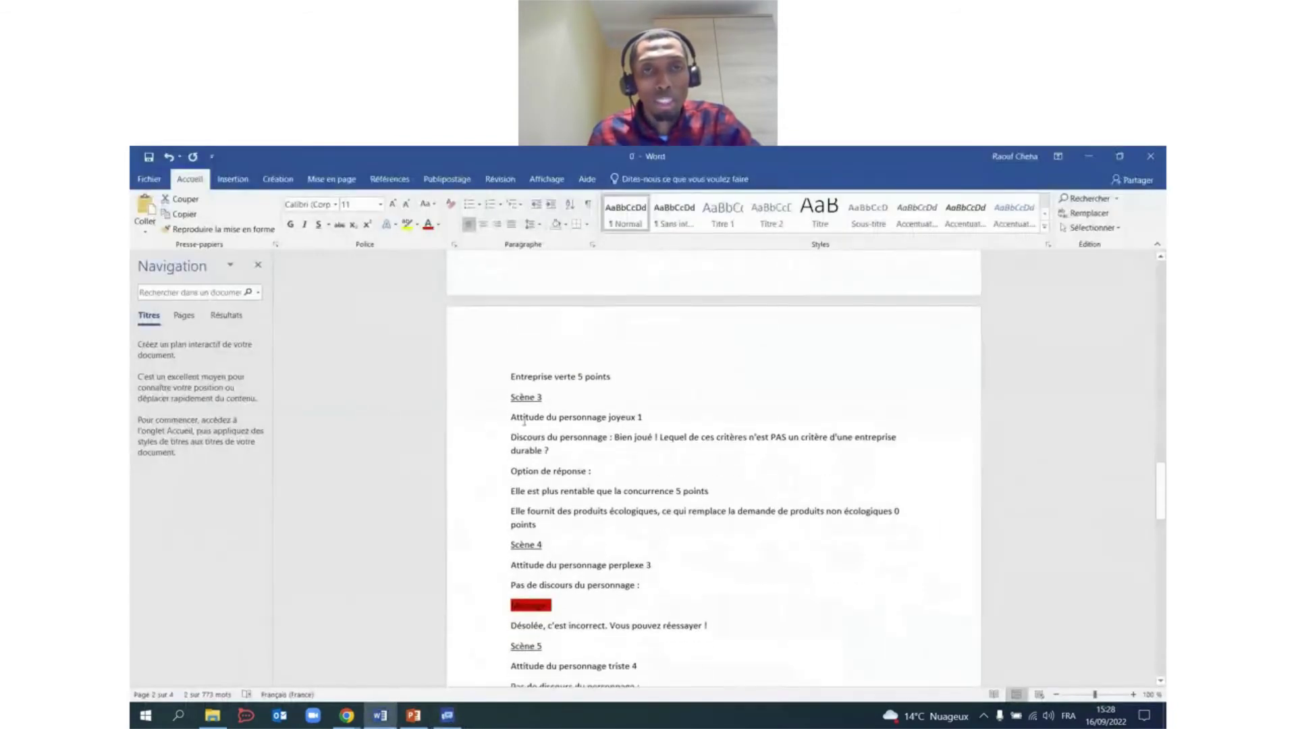
left_click_drag(510, 376, 575, 380)
key("ctrl+c")
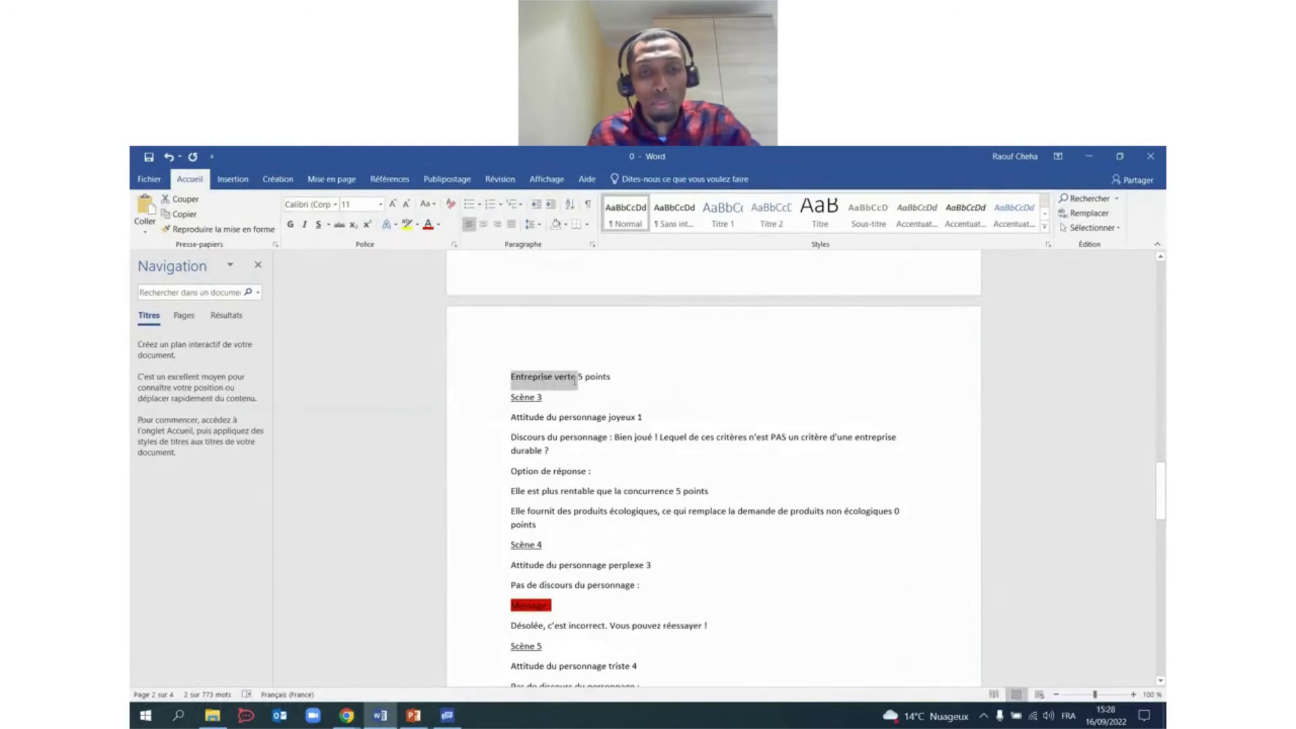
left_click(447, 715)
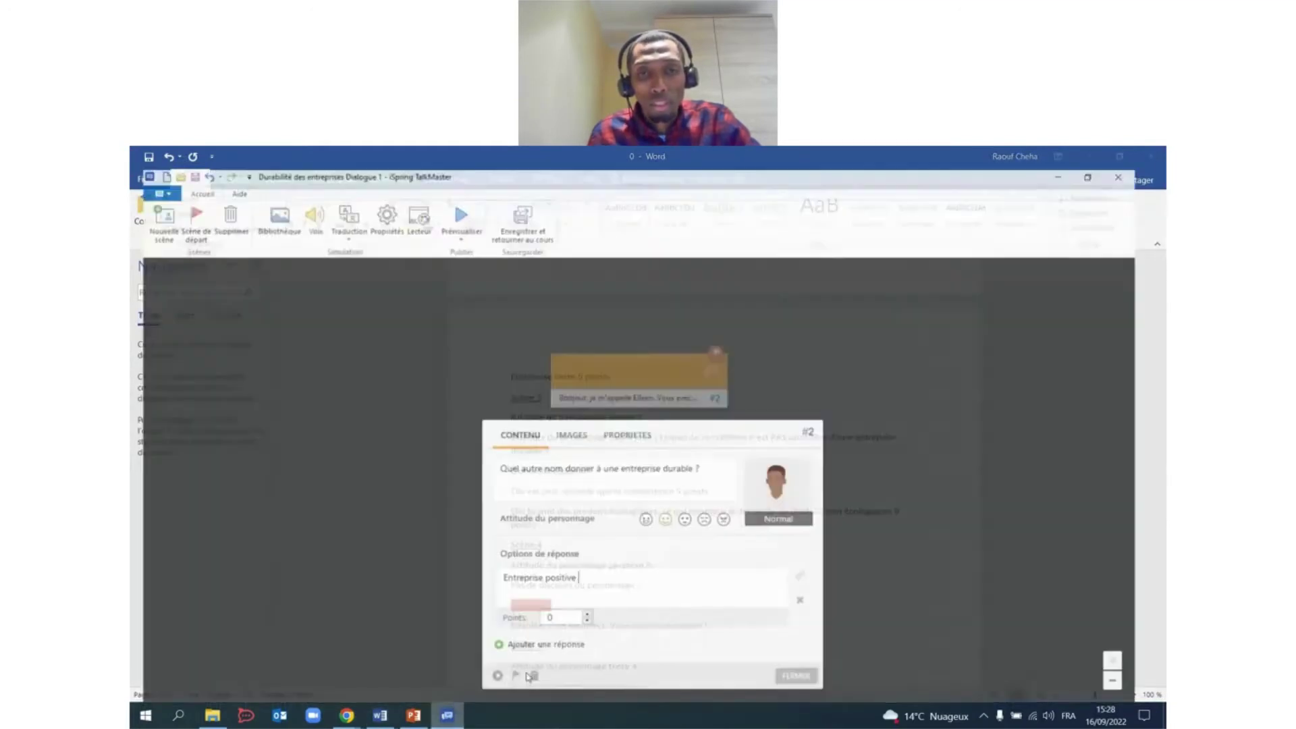
left_click(551, 646)
left_click(572, 593)
key("ctrl+v")
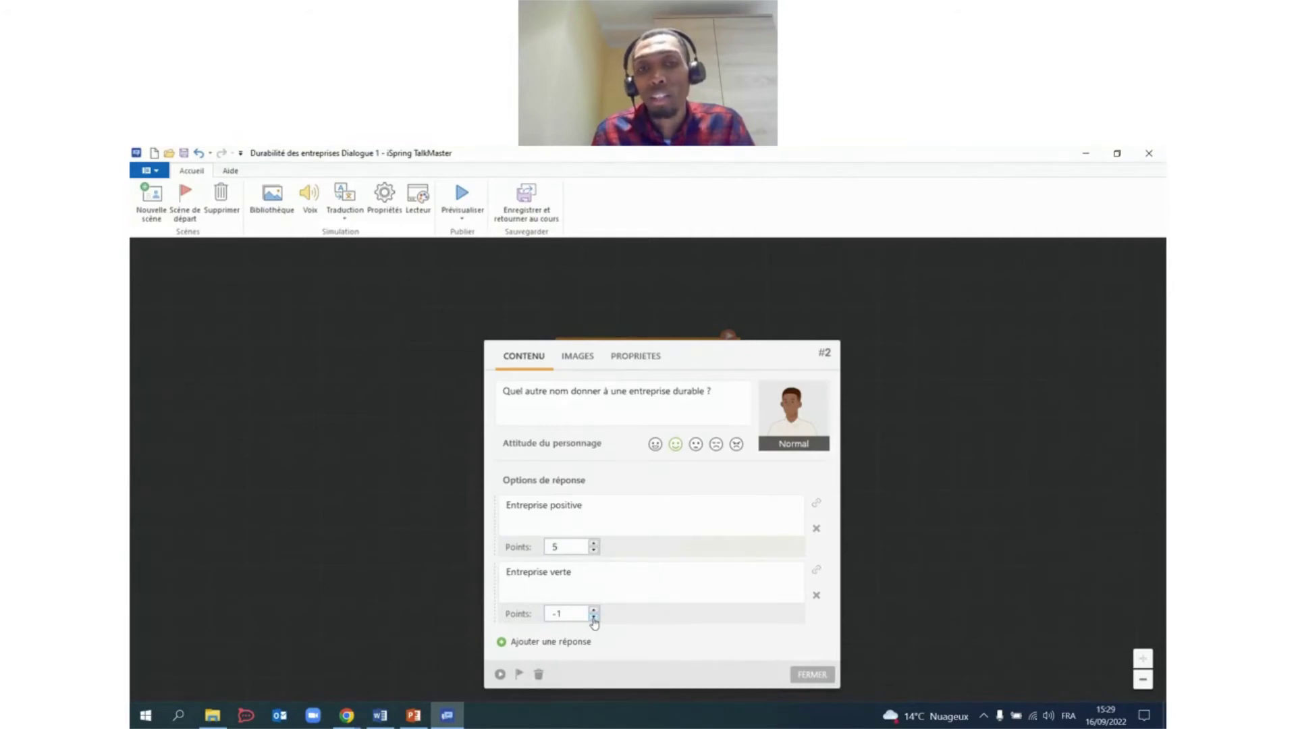
left_click(594, 618)
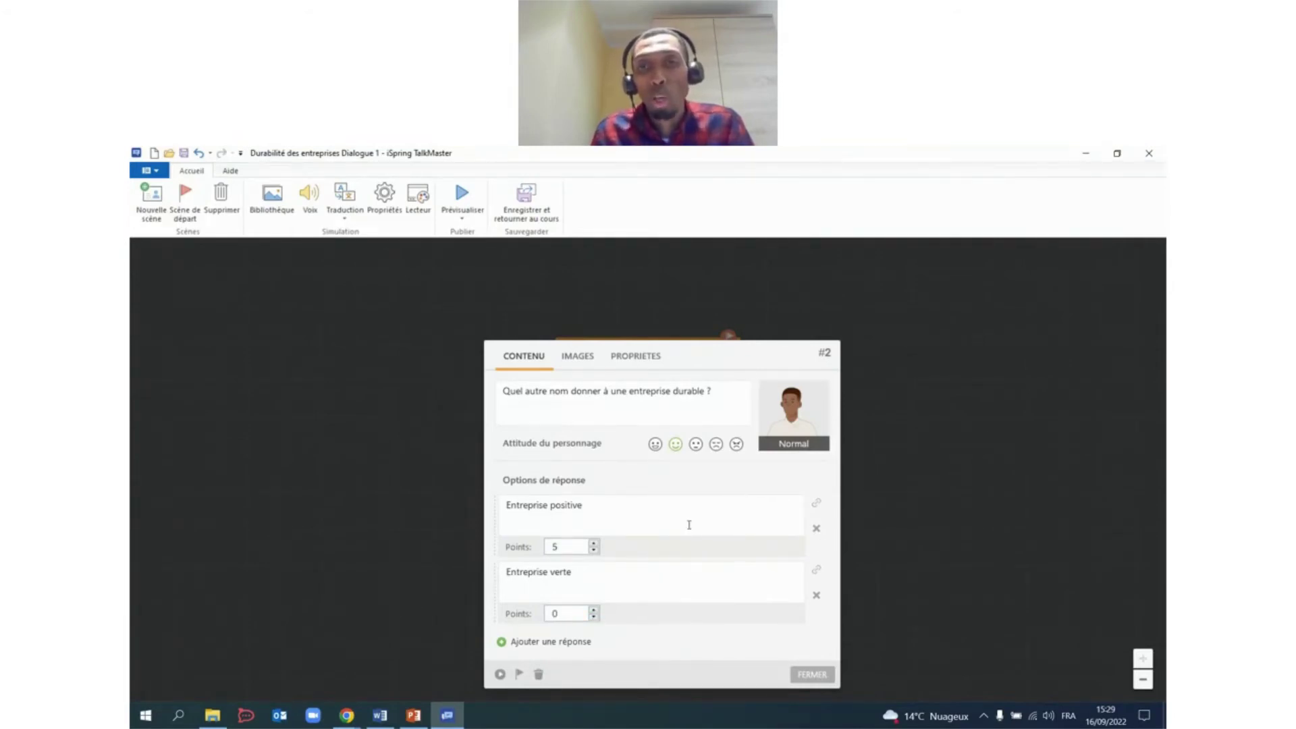
Give scene #2 the Perplexe attitude and colour it blue.
left_click(695, 446)
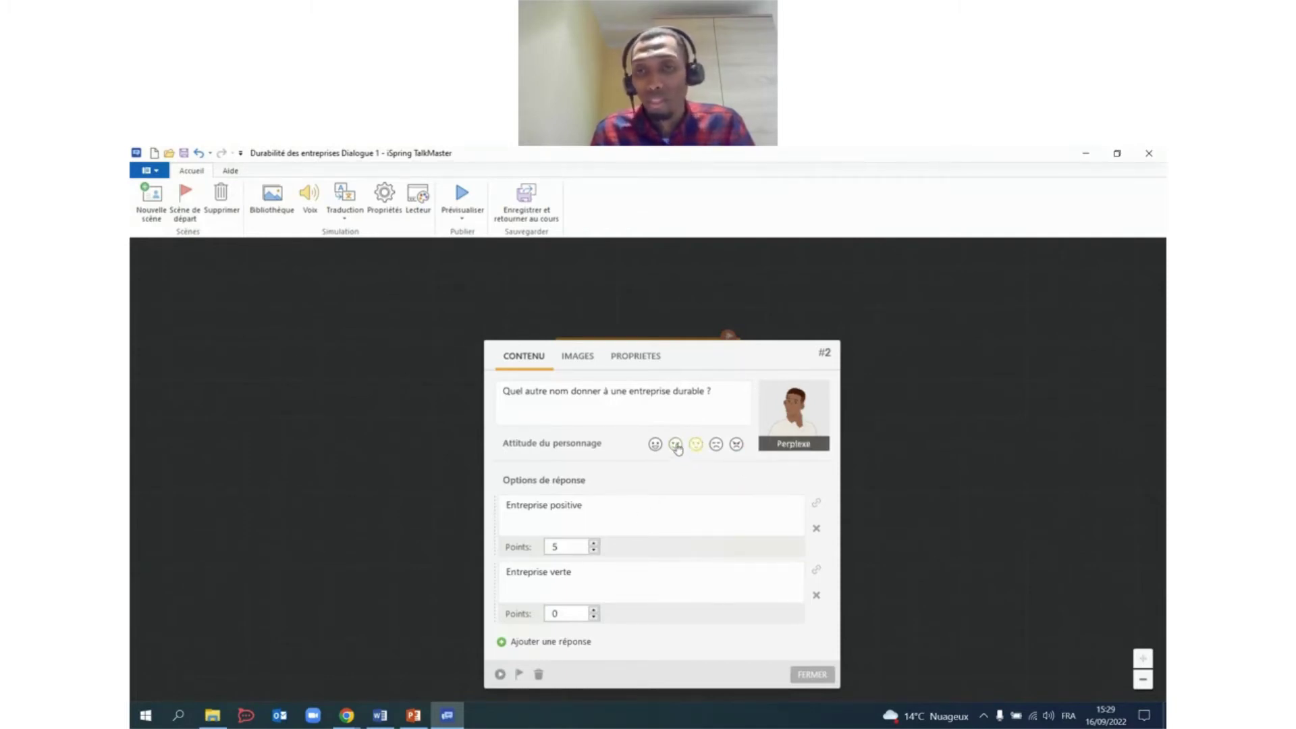
left_click(819, 678)
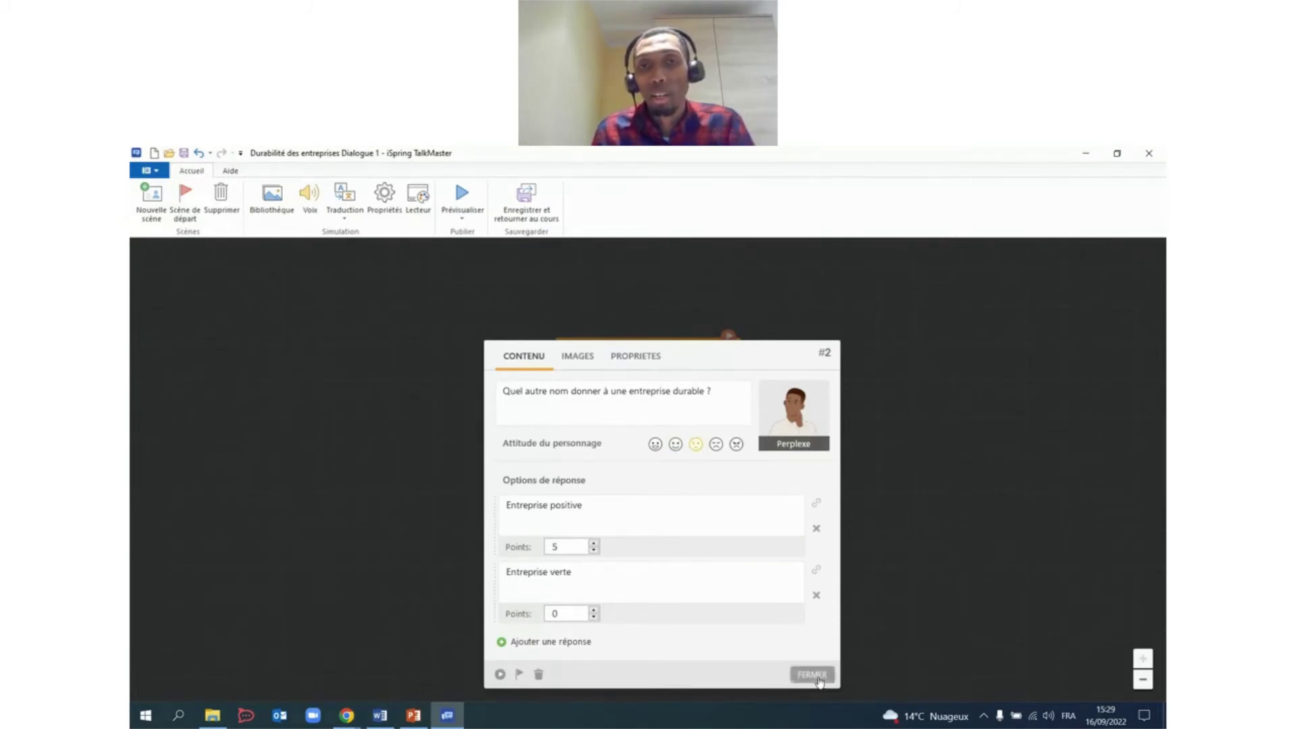
double_click(679, 511)
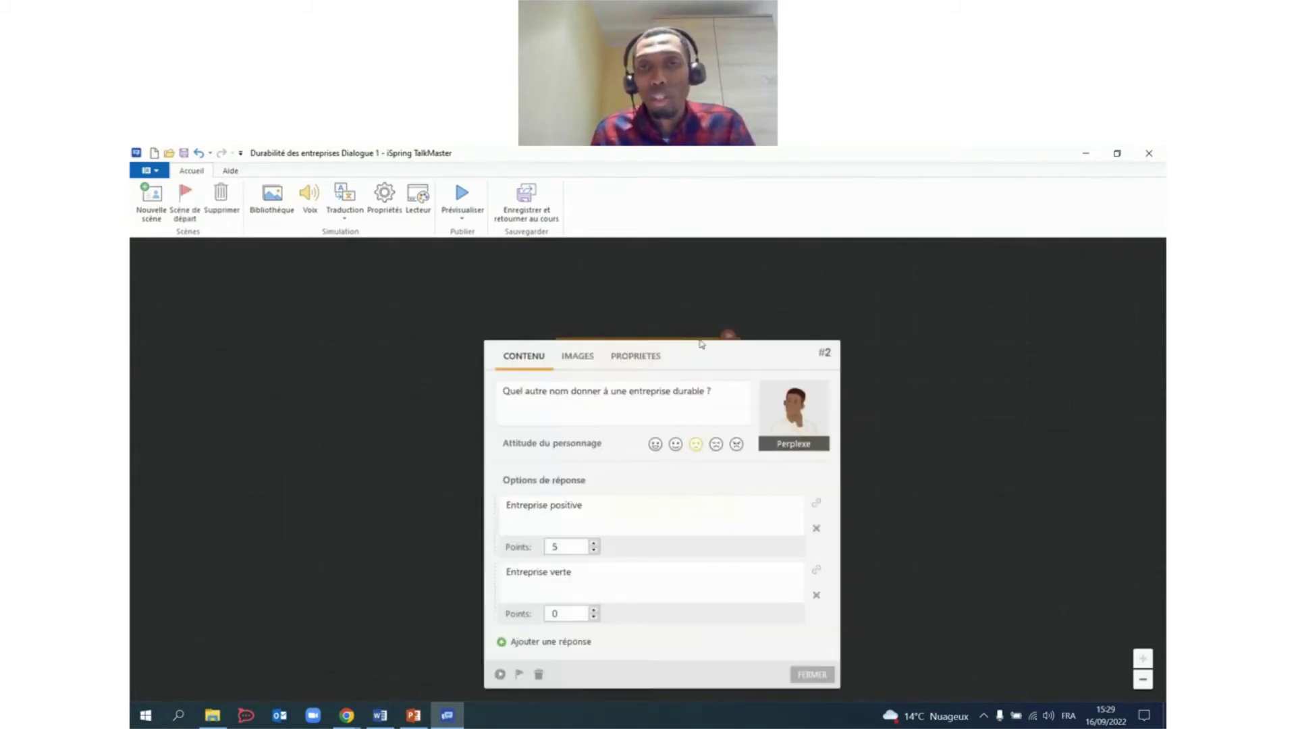
left_click(651, 356)
left_click(748, 402)
left_click(814, 675)
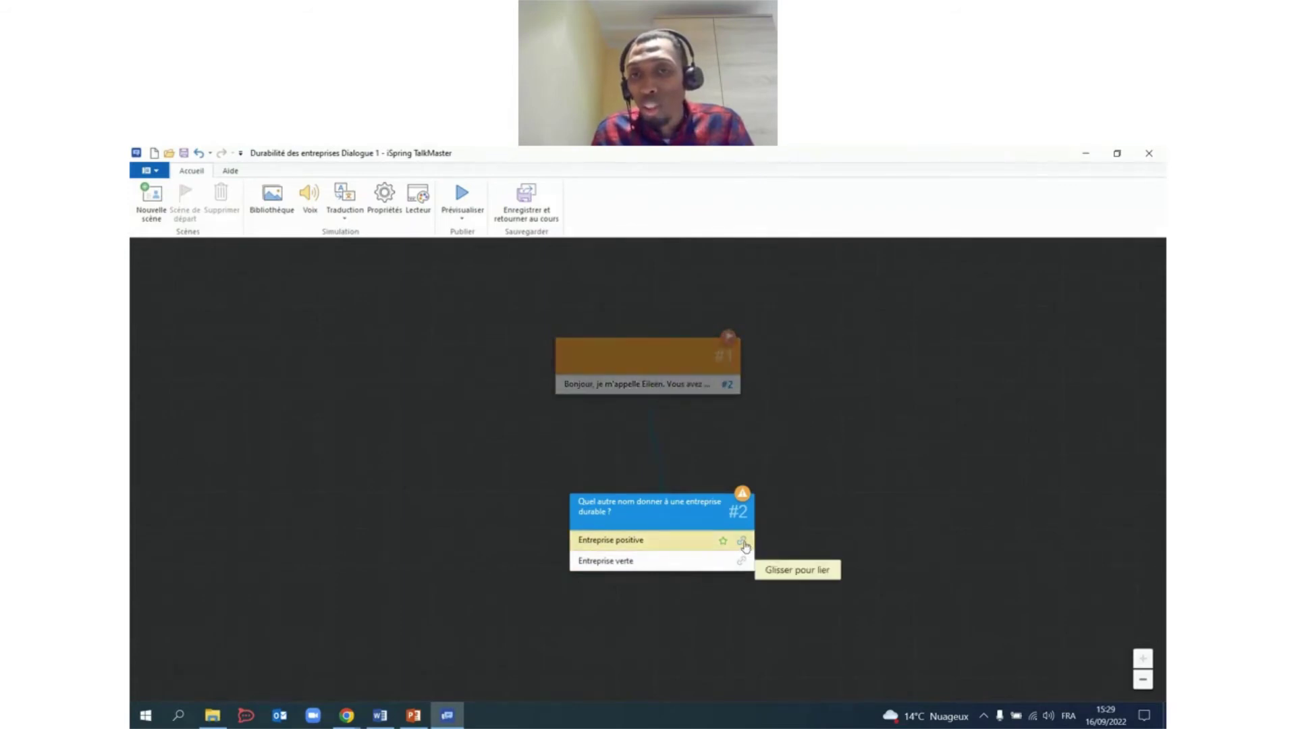
Link Entreprise positive to a new scene #3 and paste the 'Bien joué' question as its speech.
left_click_drag(746, 545, 843, 670)
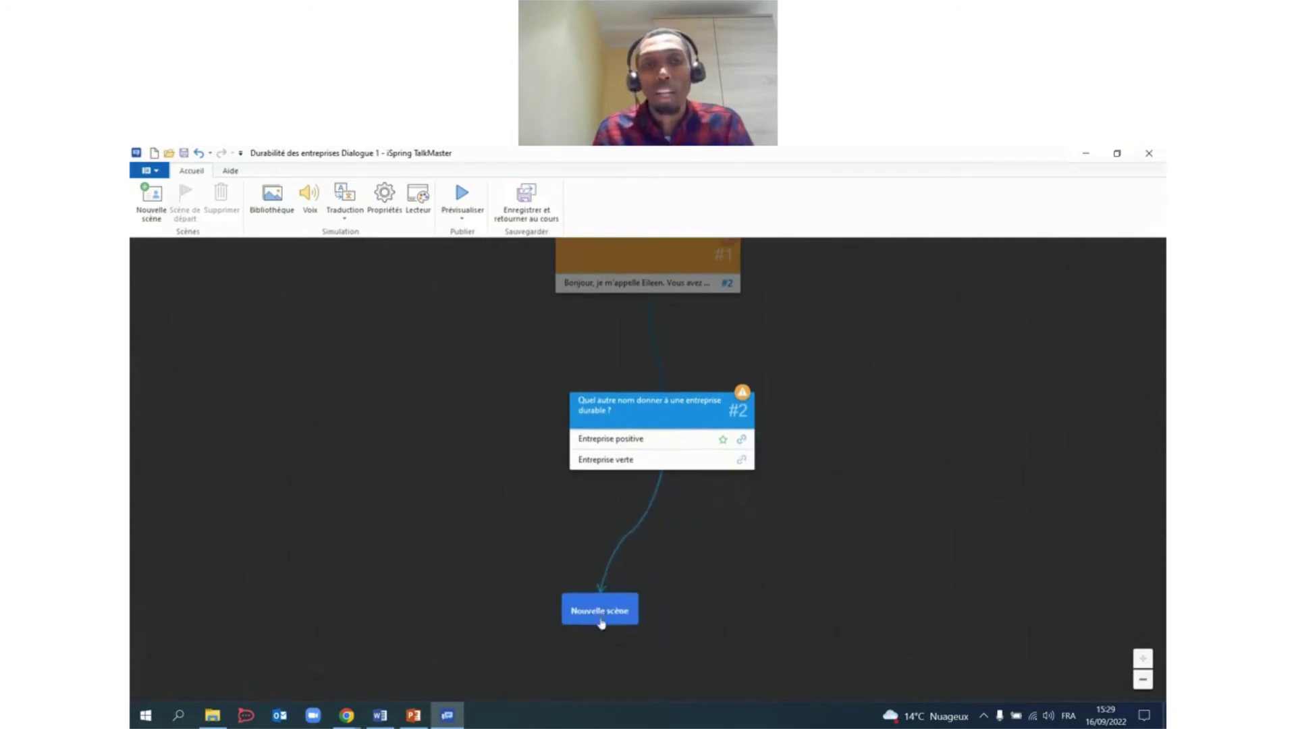
left_click(600, 634)
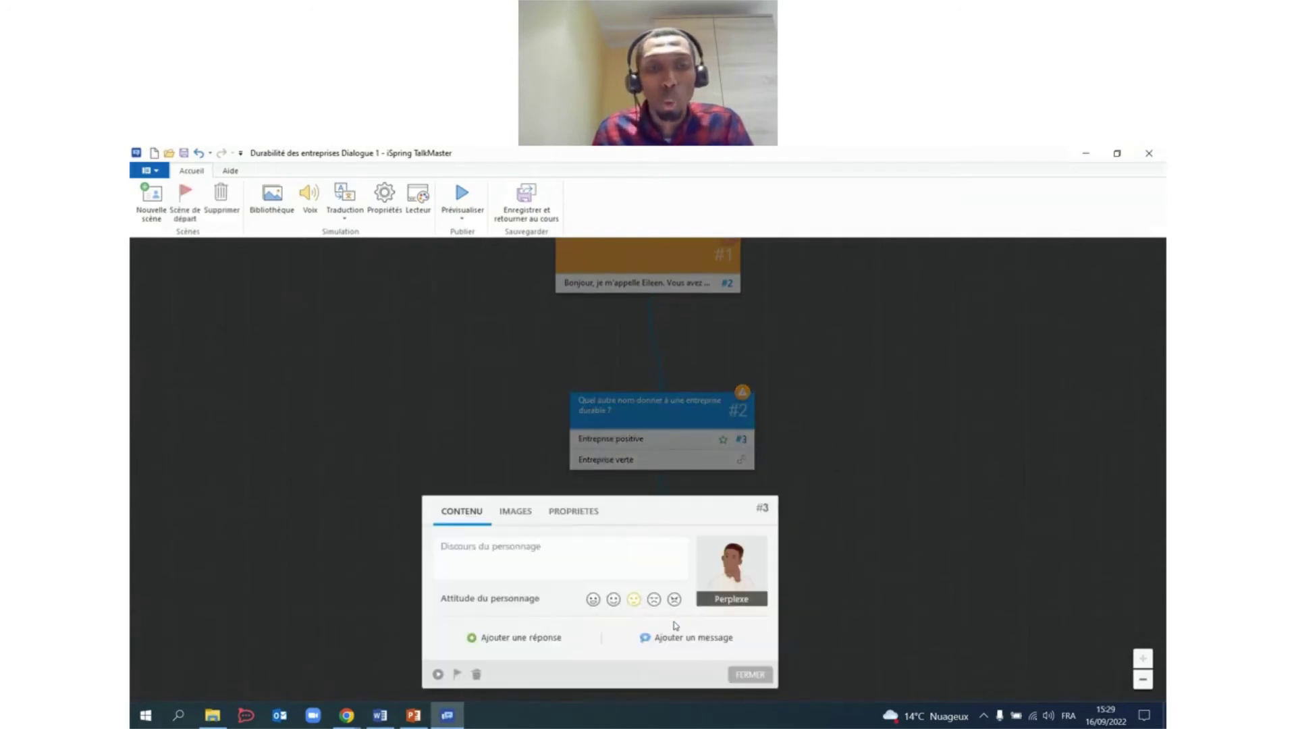
left_click(381, 716)
scroll(601, 473, "down", 3)
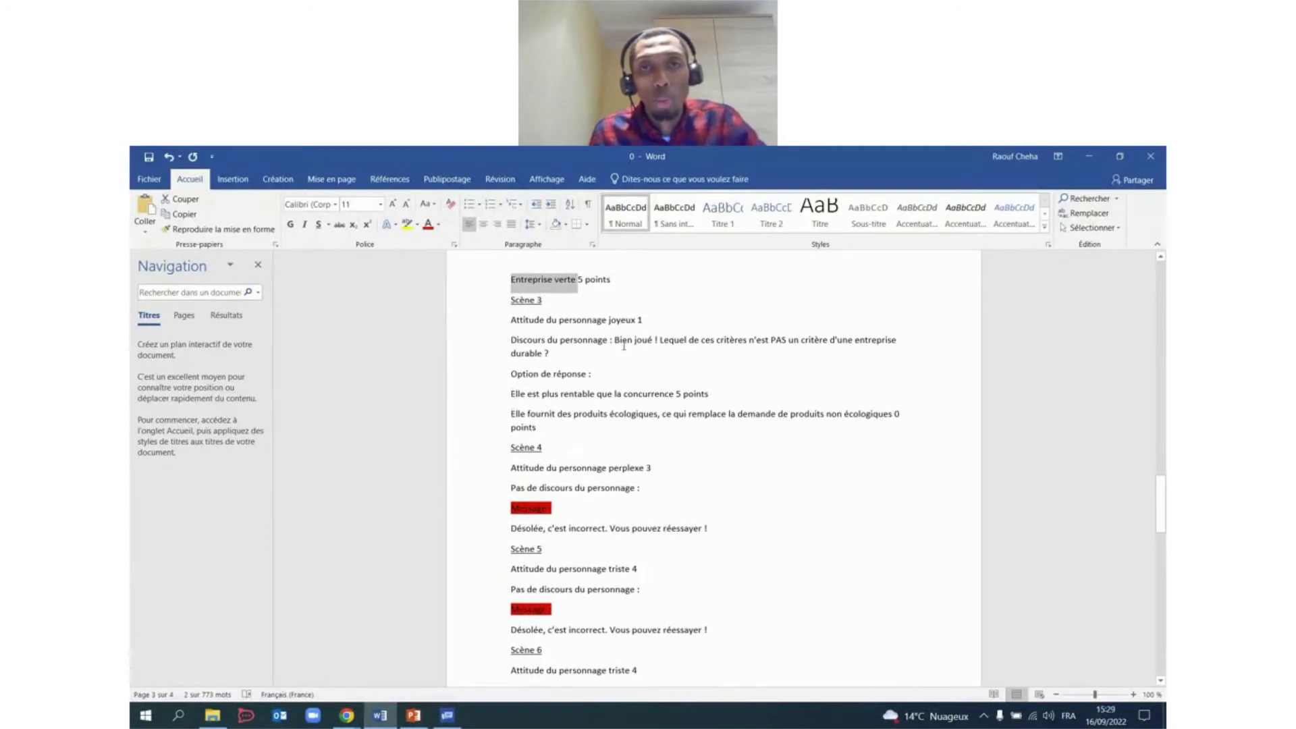
left_click_drag(616, 339, 623, 355)
key("ctrl+c")
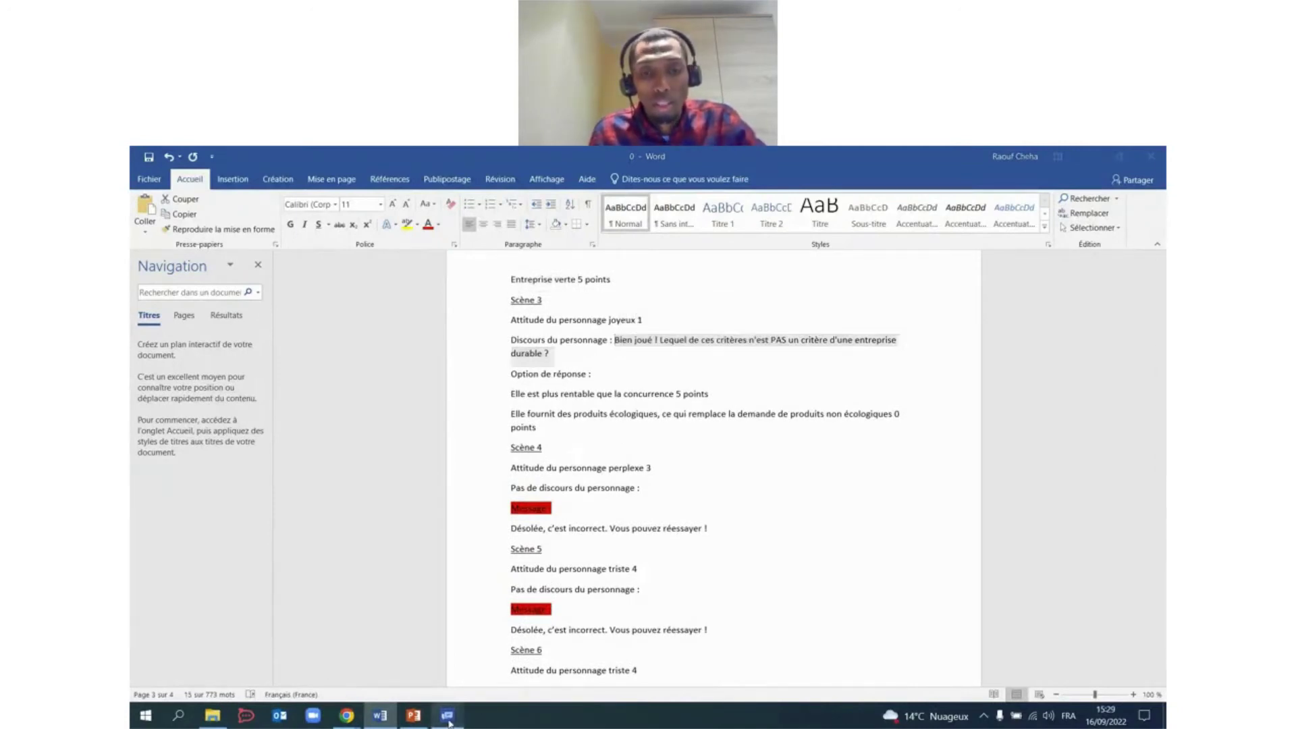
left_click(447, 716)
left_click(530, 562)
key("ctrl+v")
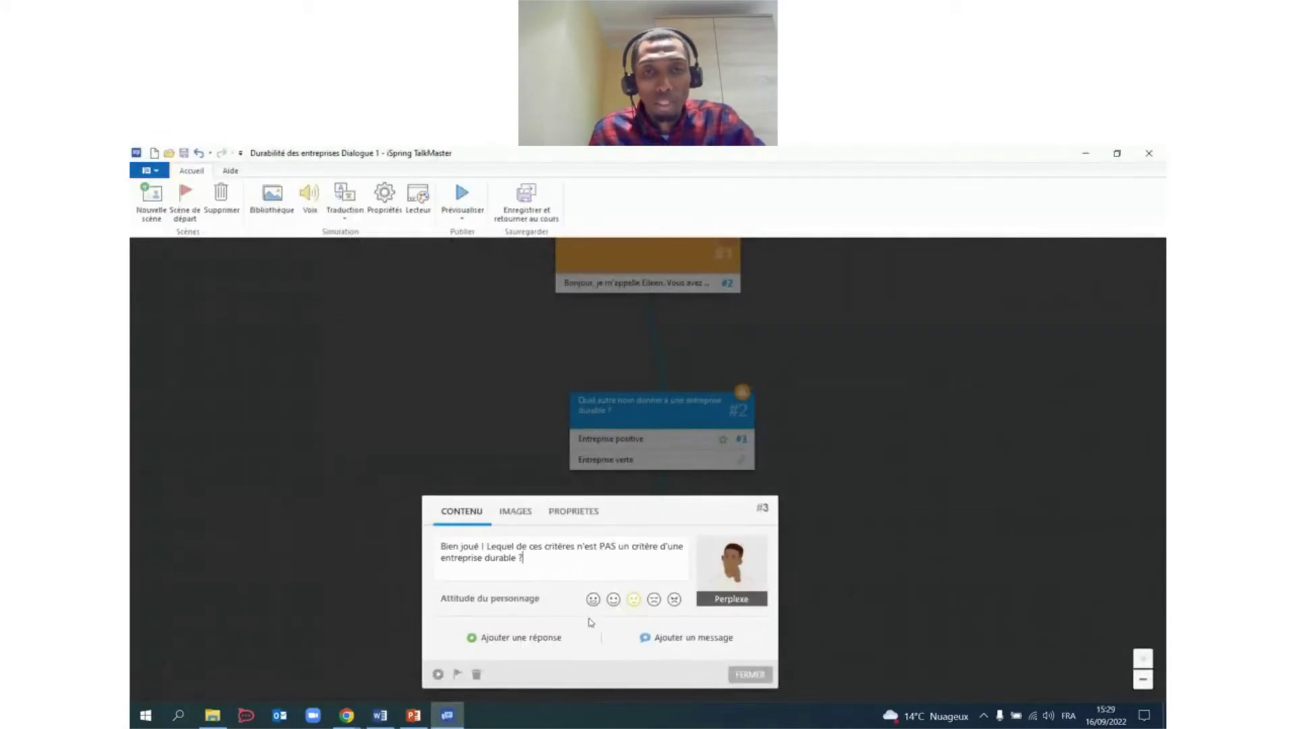
Add the more-profitable answer from the script as scene #3's first answer.
left_click(533, 638)
left_click(380, 716)
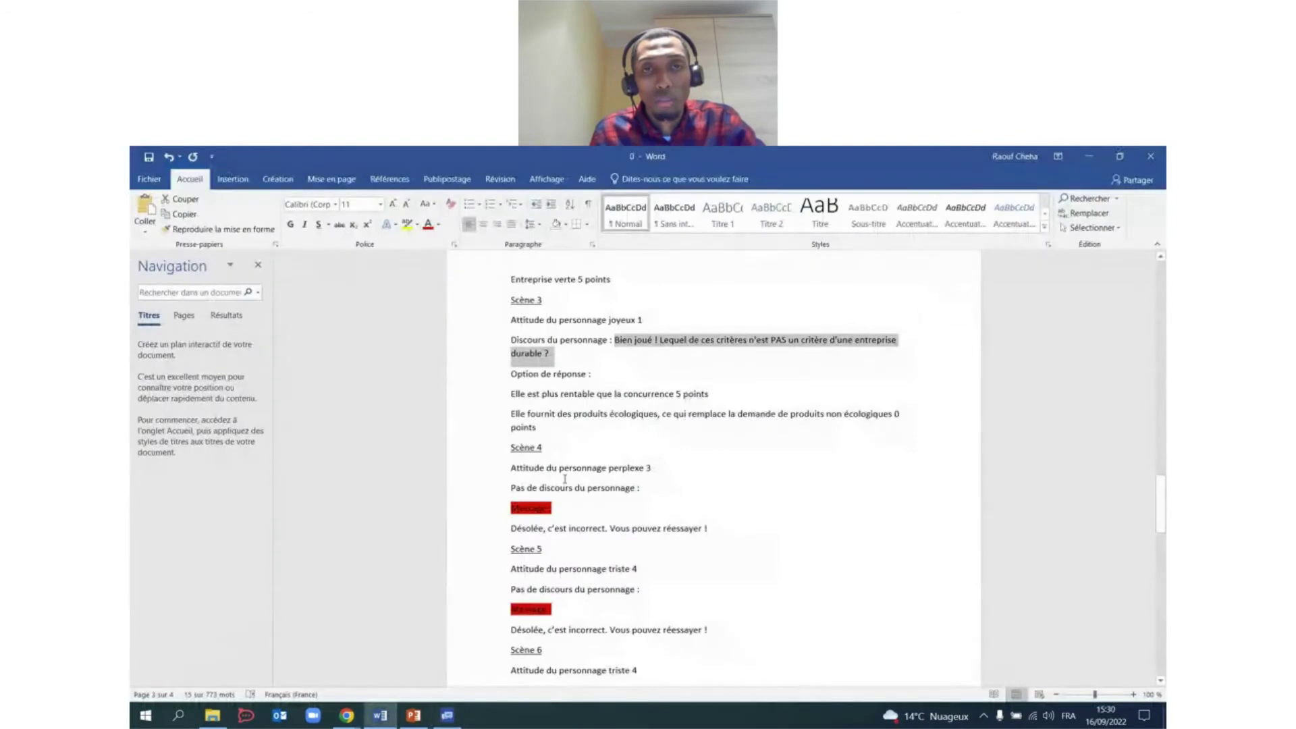
scroll(543, 419, "down", 1)
left_click_drag(506, 362, 674, 366)
key("ctrl+c")
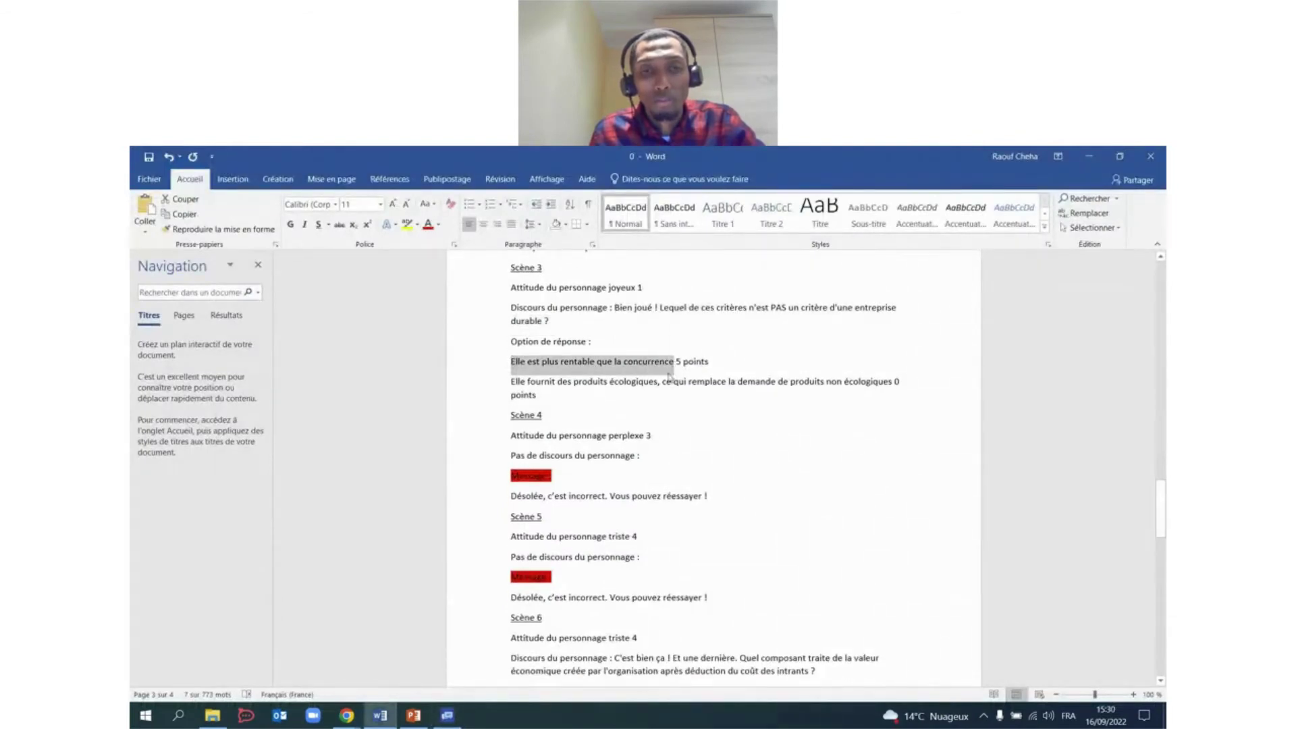
left_click(447, 715)
left_click(513, 574)
key("ctrl+v")
Add the ecological-products answer as scene #3's second answer.
left_click(514, 643)
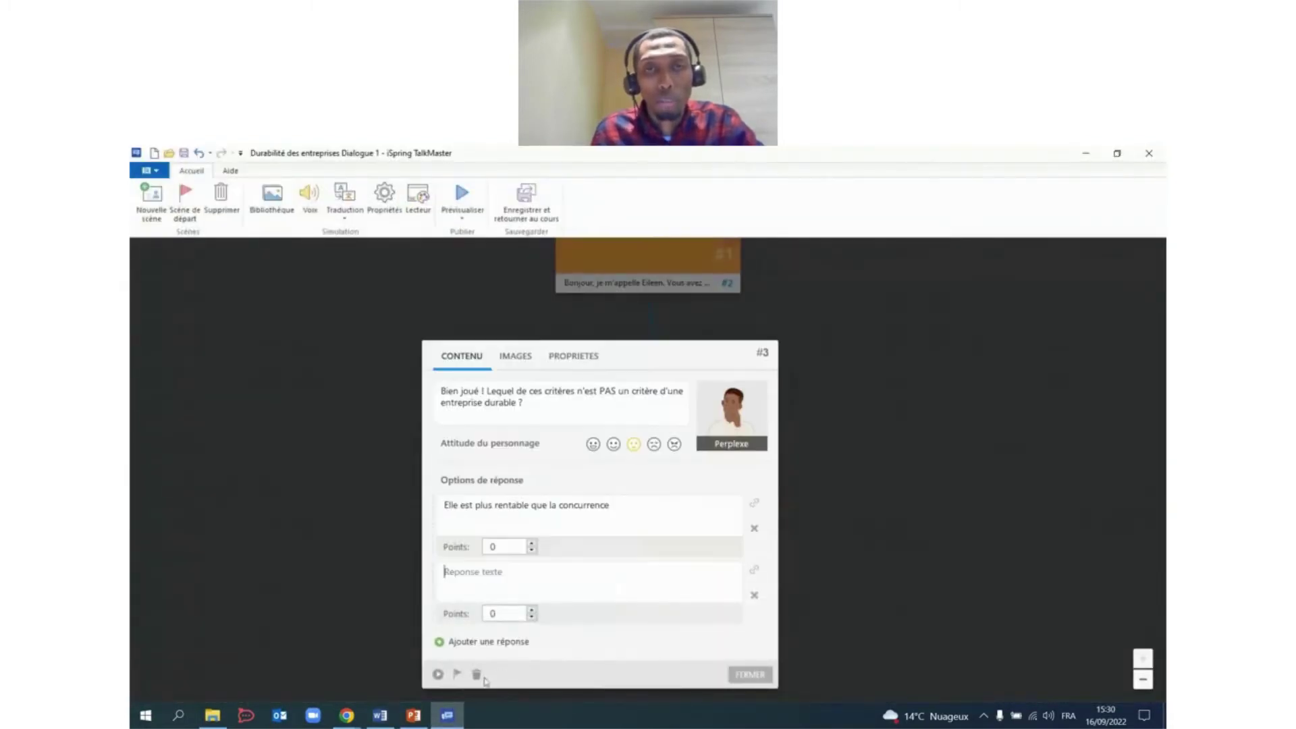
left_click(379, 715)
left_click_drag(507, 382, 849, 394)
key("ctrl+c")
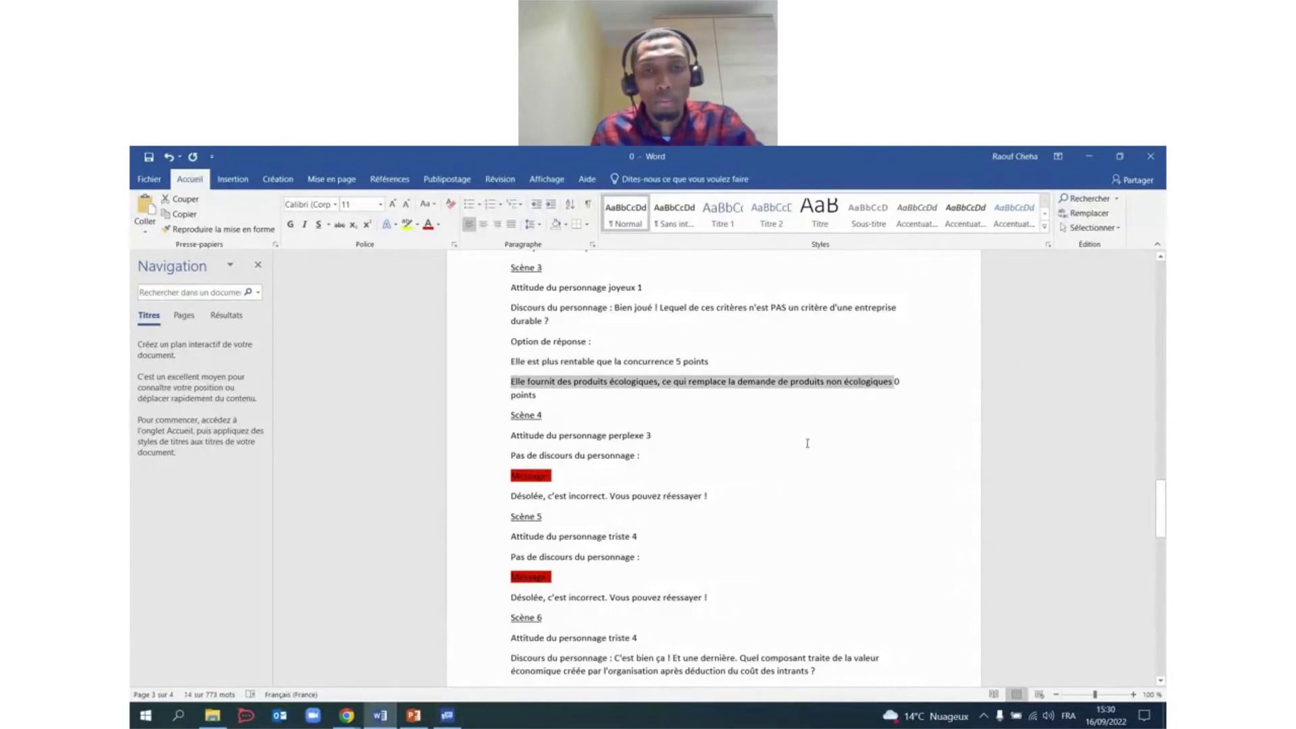
left_click(447, 715)
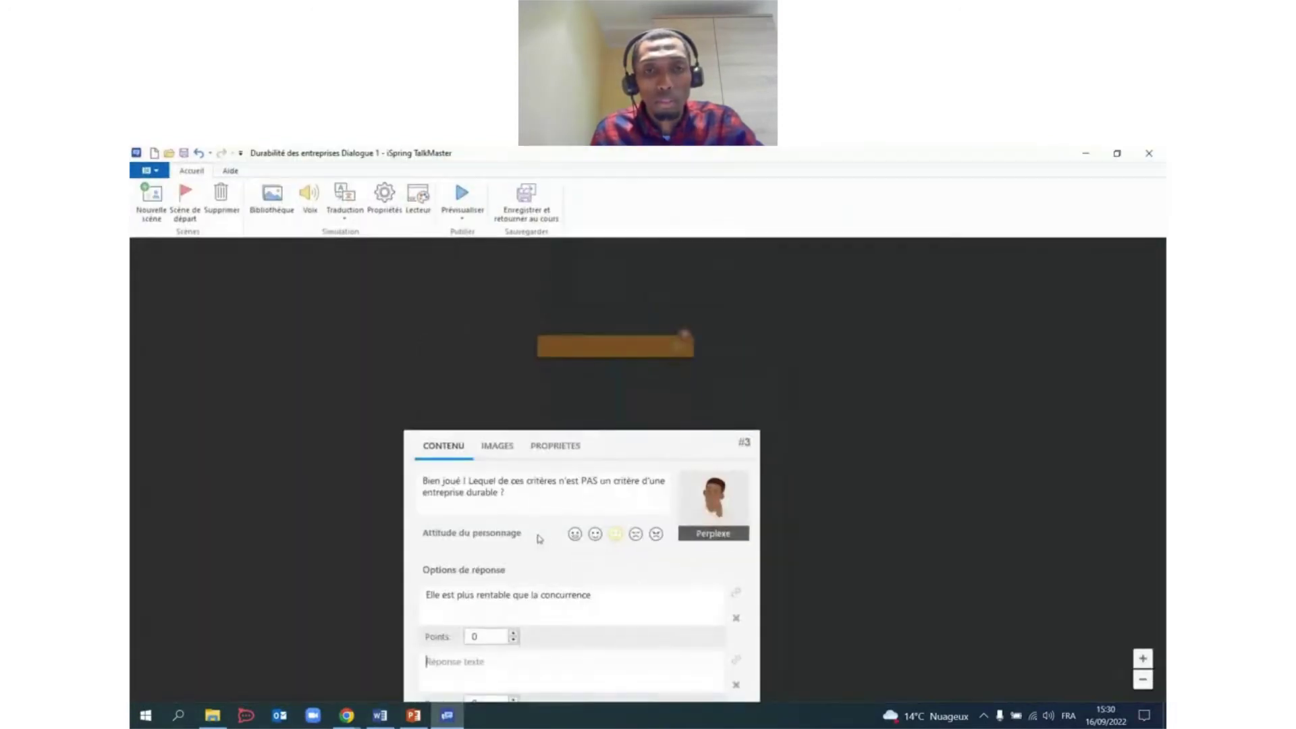
key("ctrl+v")
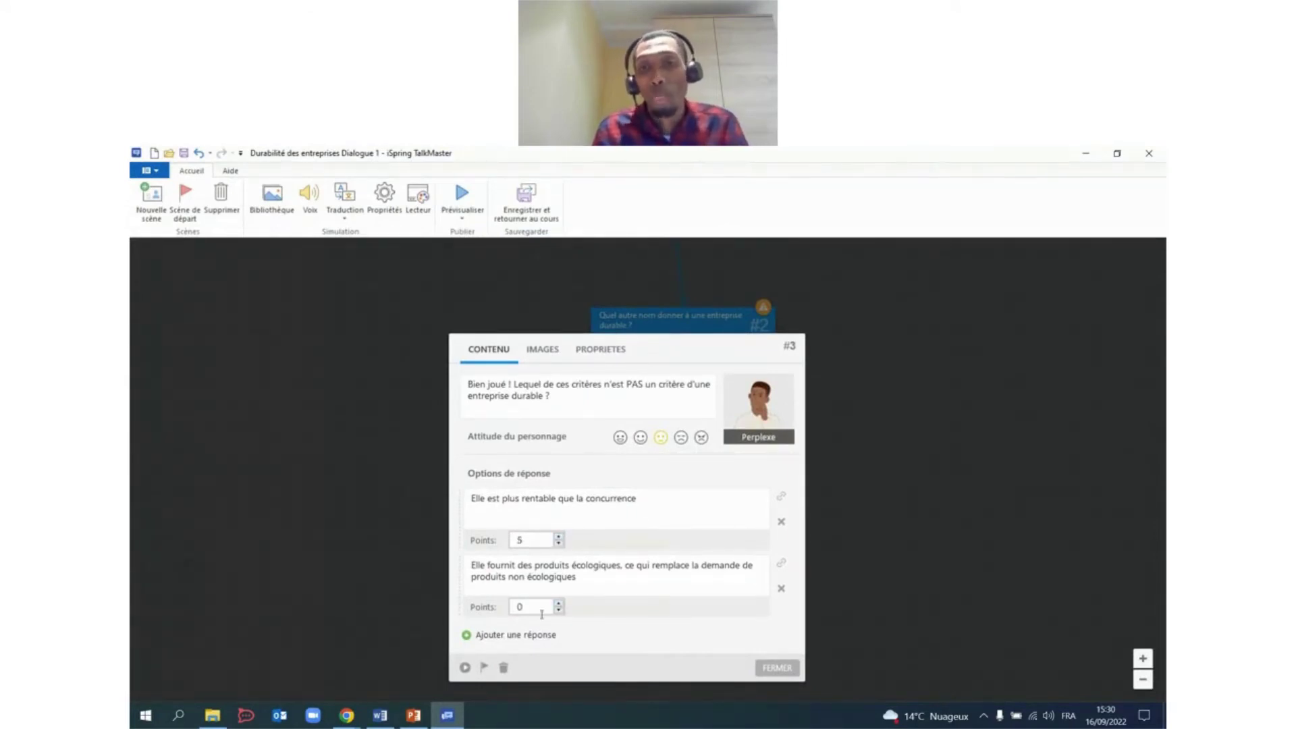
Set scene #3's attitude to Triste.
left_click(681, 439)
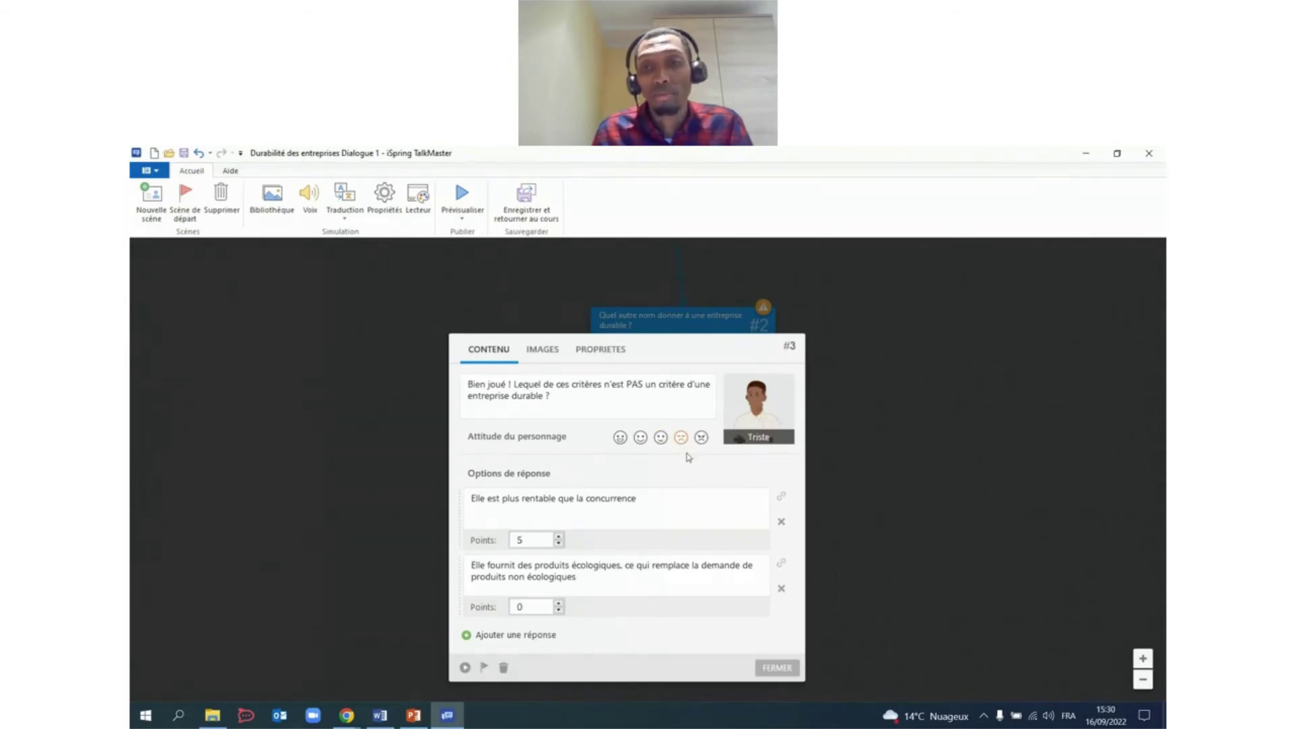
left_click(775, 669)
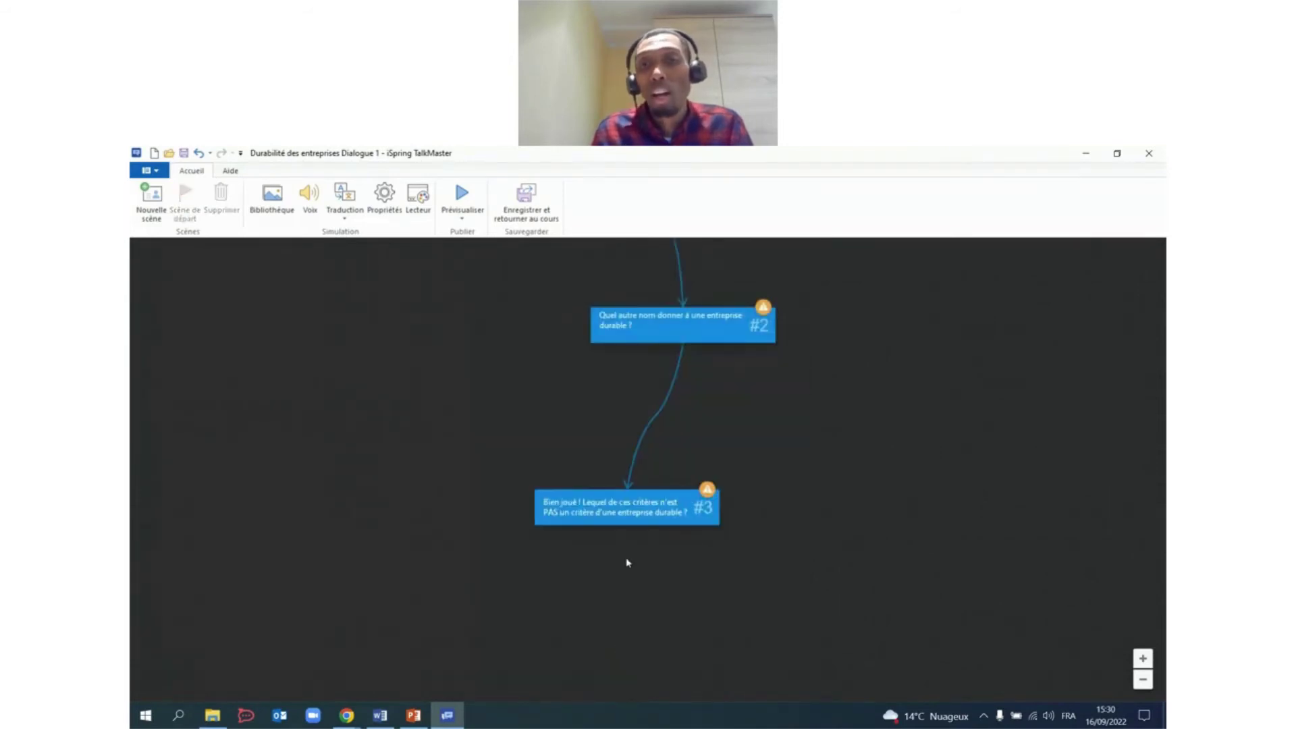
scroll(734, 435, "up", 2)
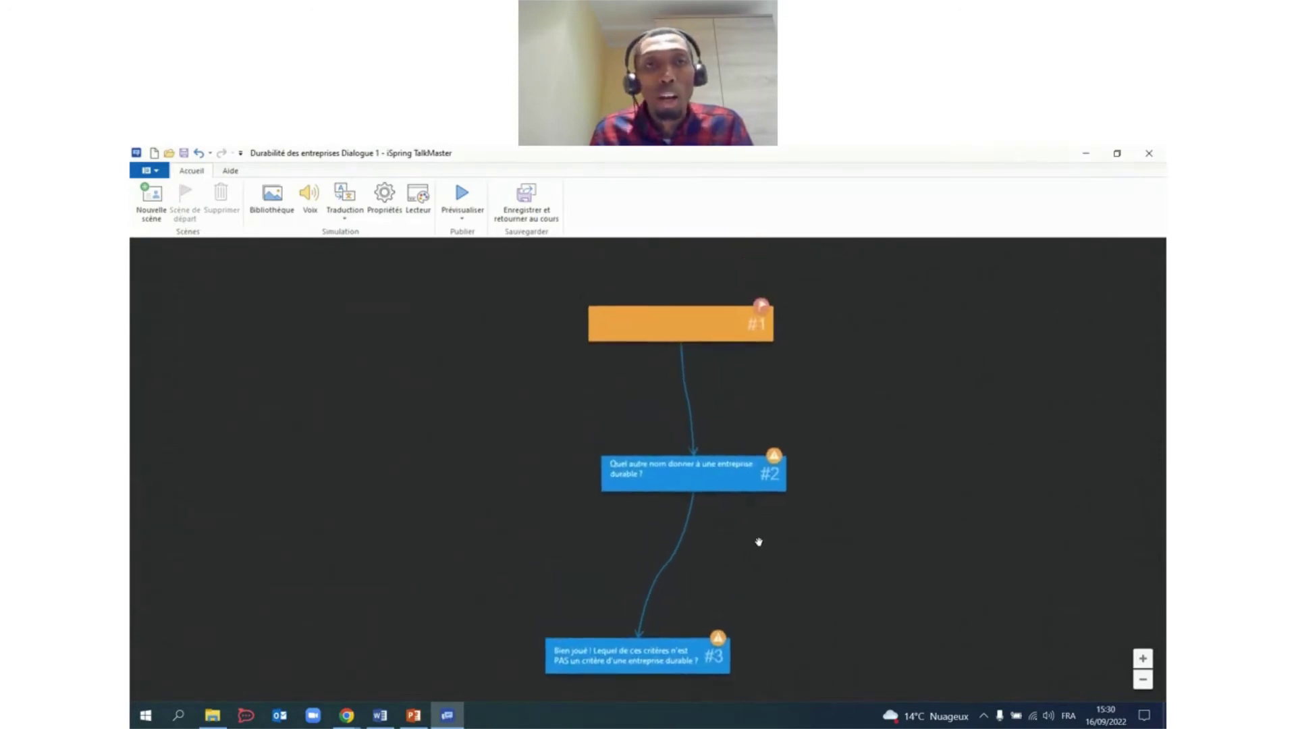
left_click_drag(885, 416, 844, 407)
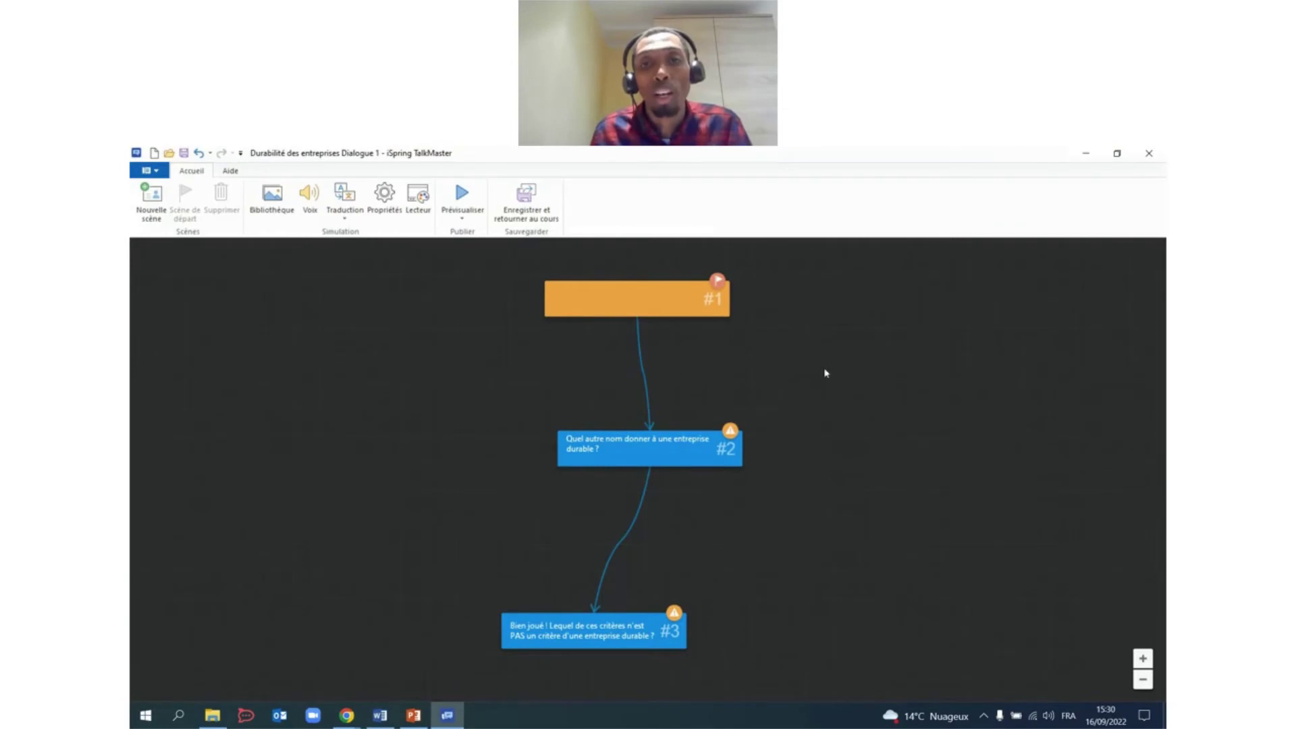
left_click_drag(834, 459, 841, 439)
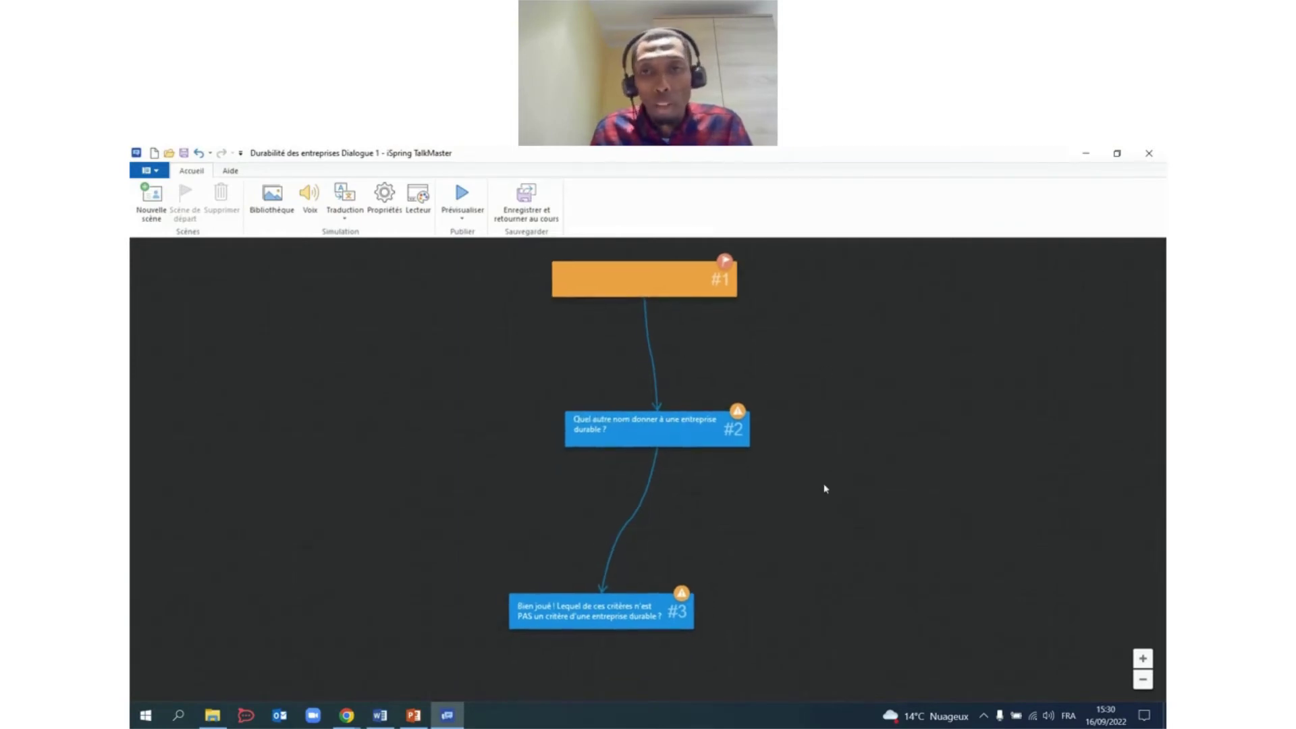
left_click_drag(822, 490, 862, 471)
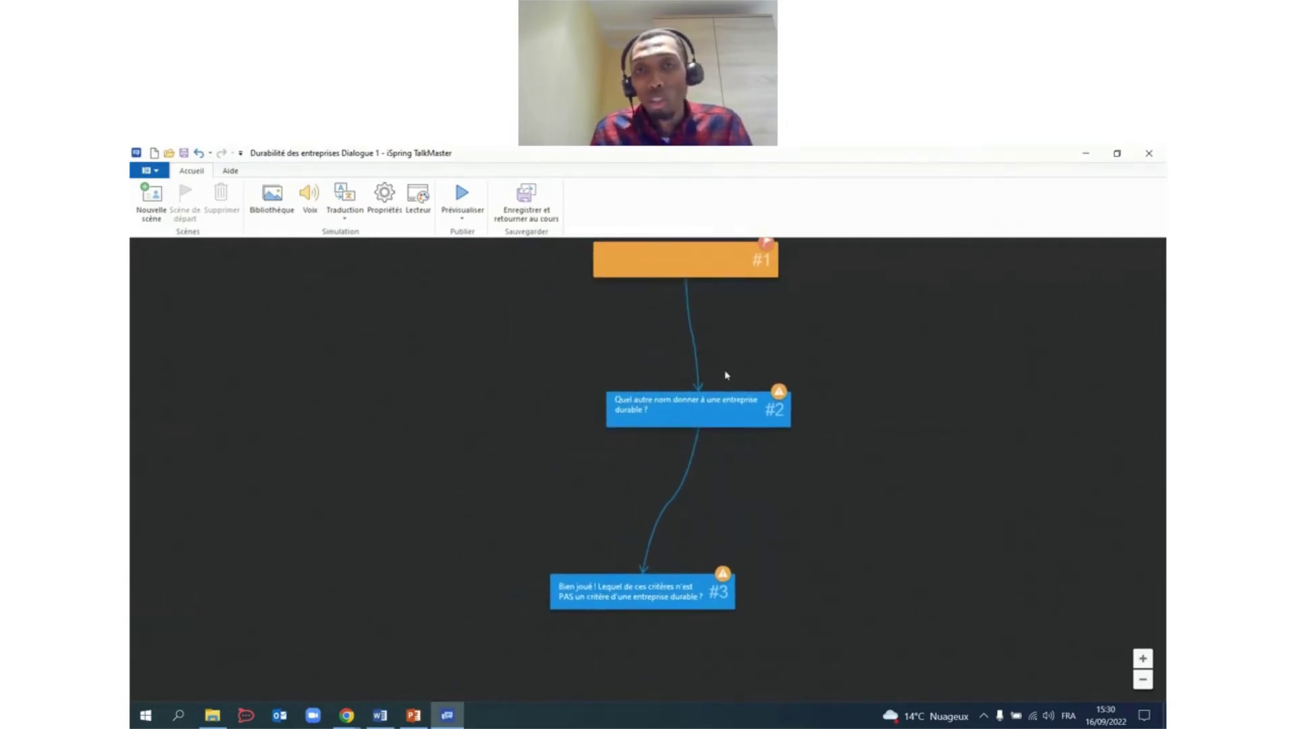
Link Entreprise verte to new scene #4 with an En colère 'Désolée, c'est incorrect. Vous pouvez réessayer !' message.
double_click(735, 420)
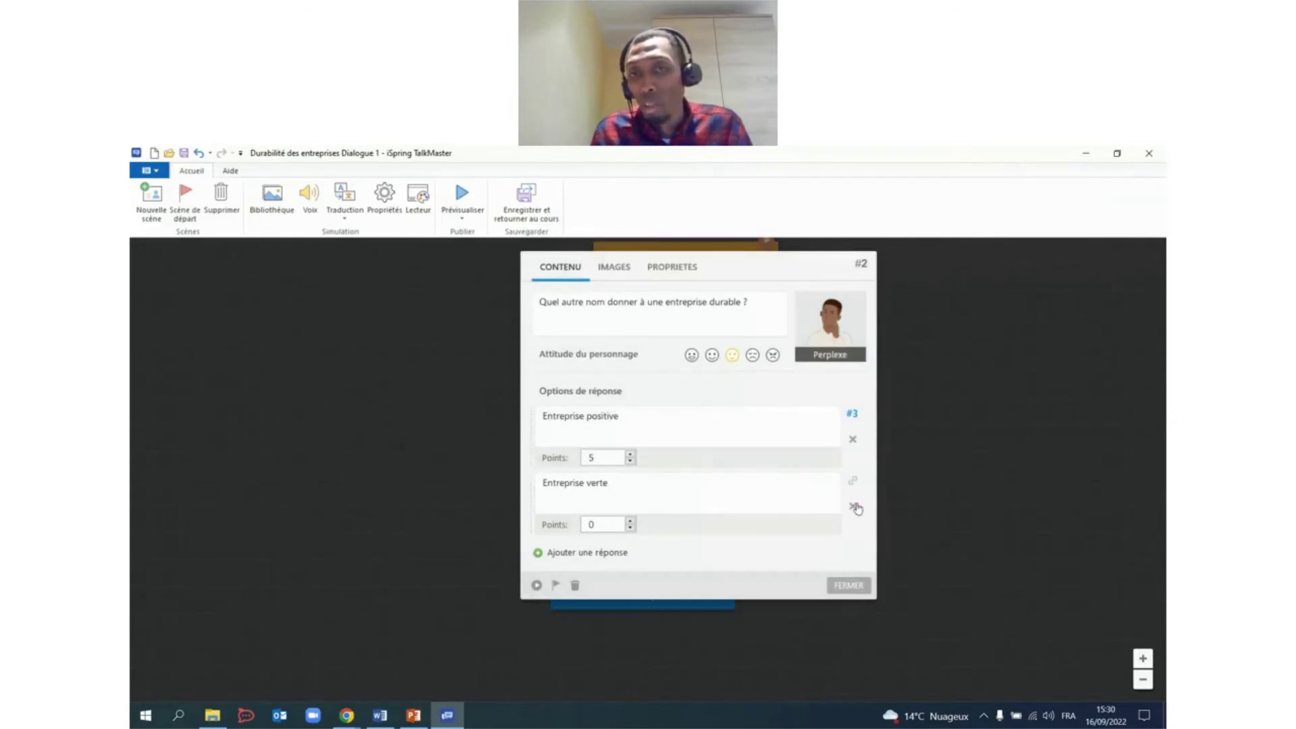
left_click_drag(853, 487, 849, 603)
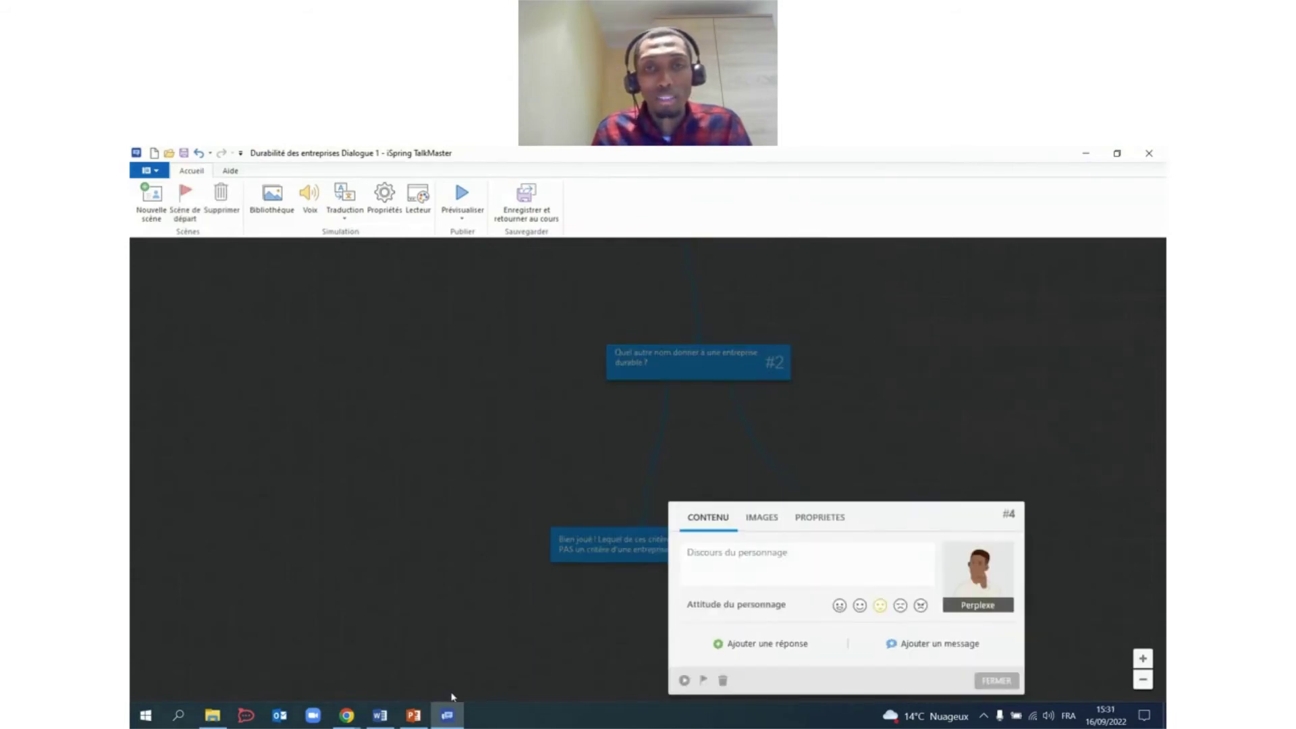
left_click(379, 715)
scroll(666, 435, "down", 1)
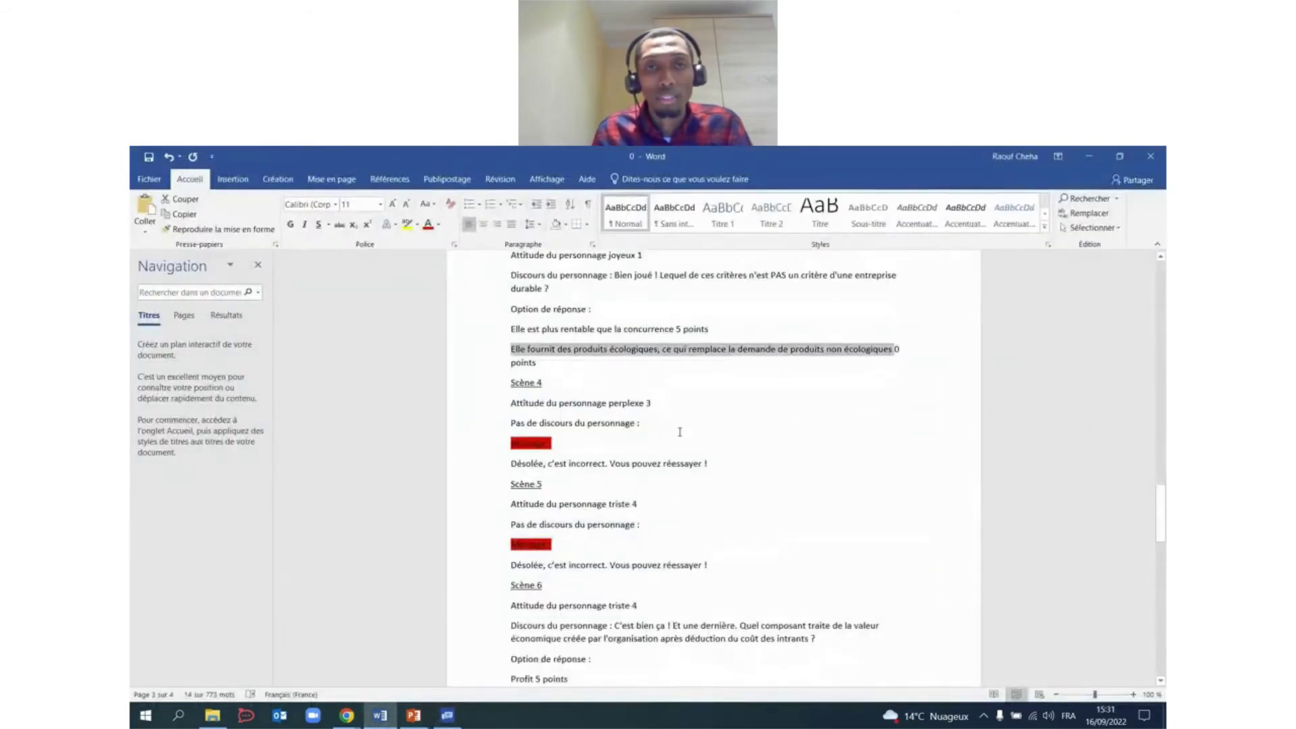
scroll(675, 427, "down", 1)
scroll(667, 414, "down", 1)
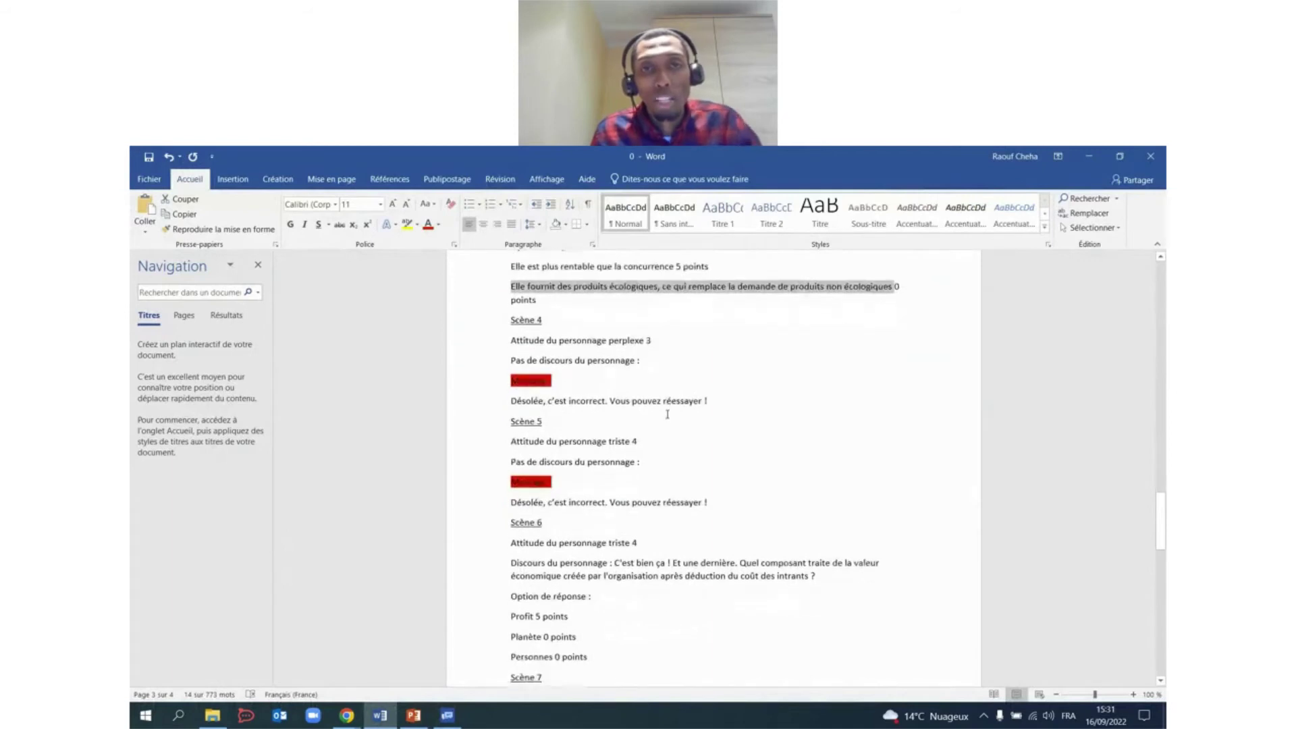
left_click_drag(509, 400, 716, 403)
key("ctrl+c")
left_click(447, 715)
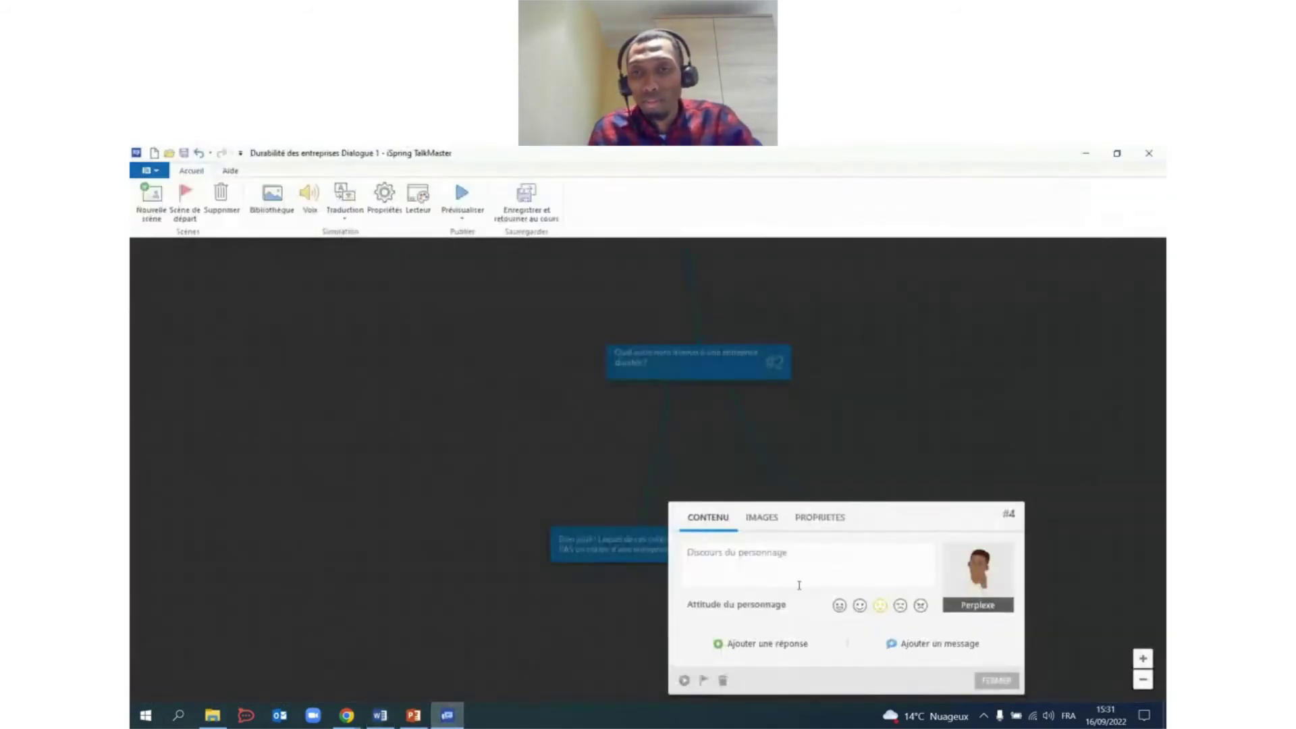
left_click(925, 643)
key("ctrl+v")
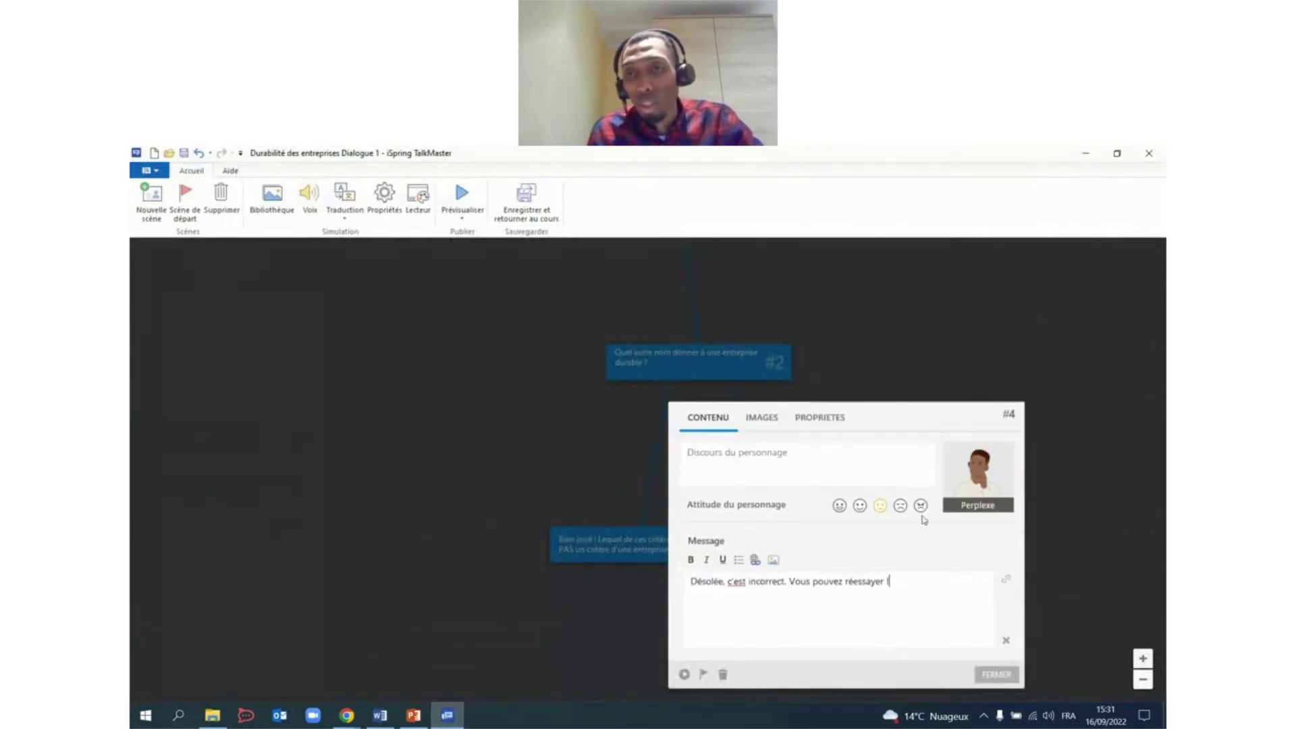
left_click(921, 508)
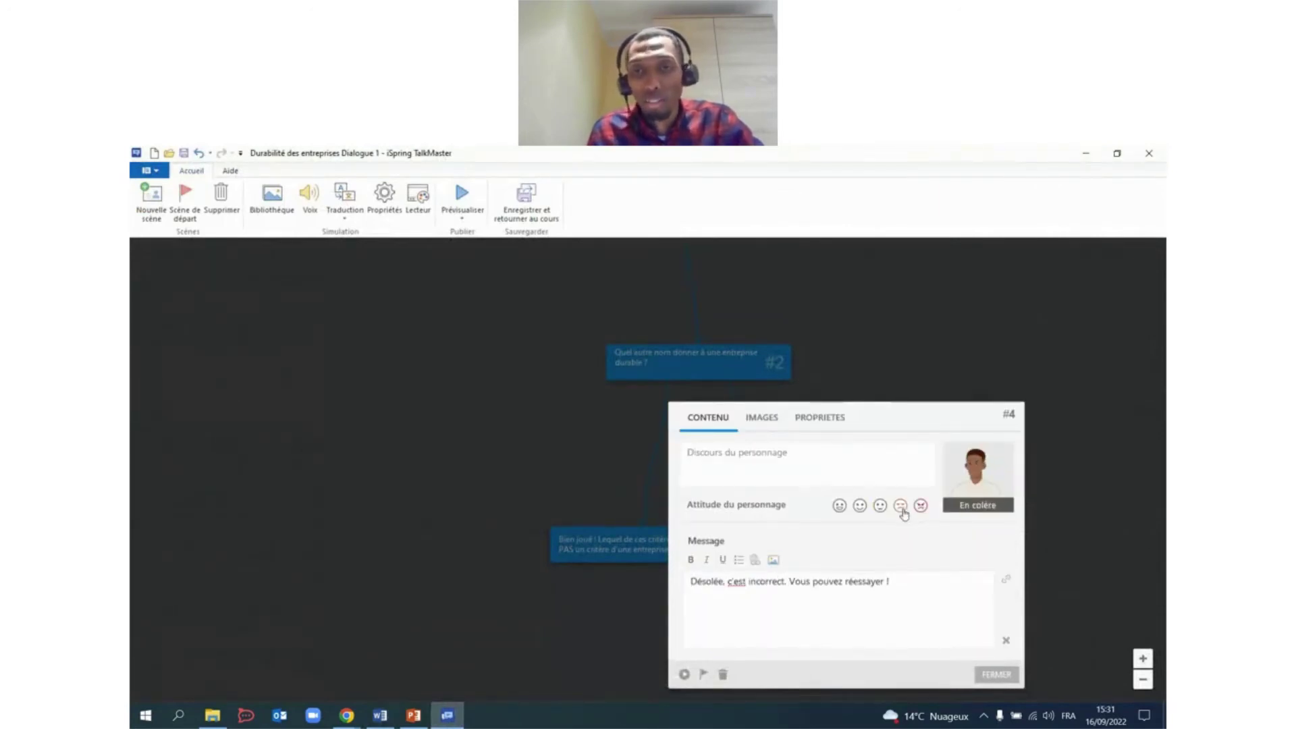
left_click(997, 675)
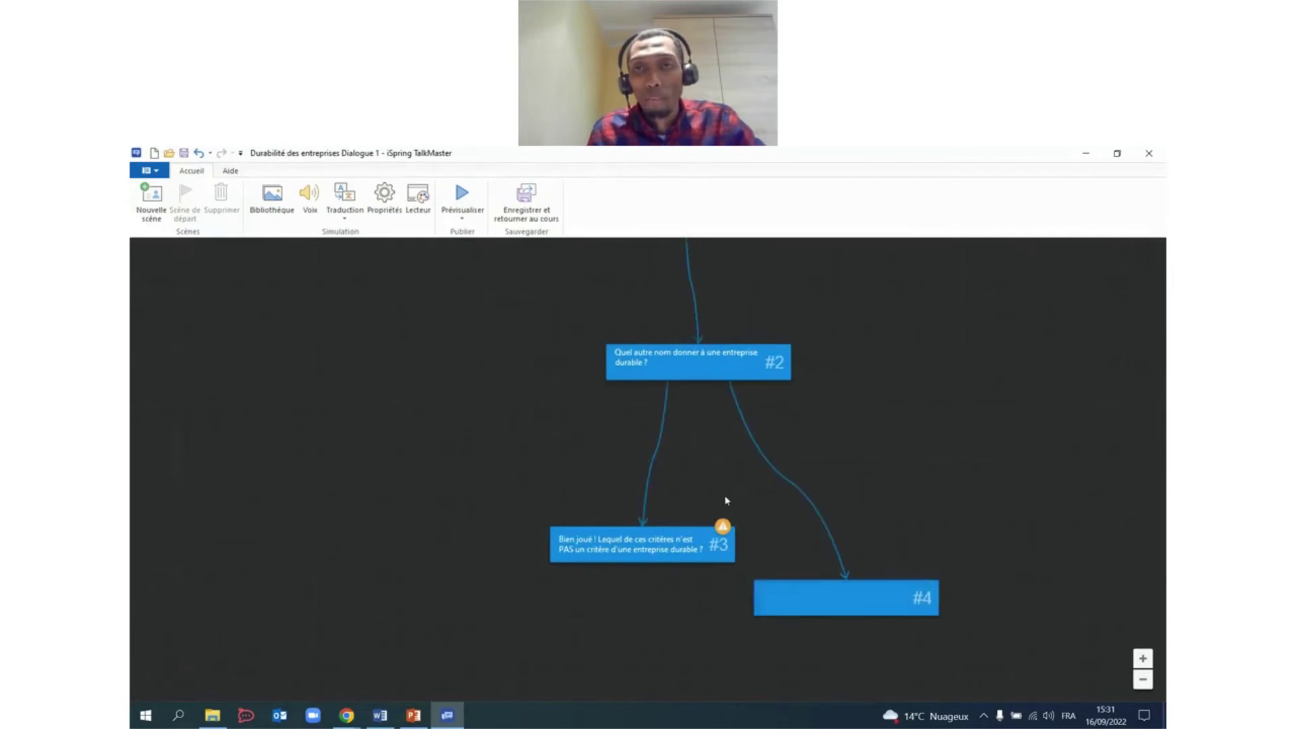
Connect scene #3's answer 'Elle fournit des produits écologiques…' back to scene #2.
scroll(867, 378, "up", 2)
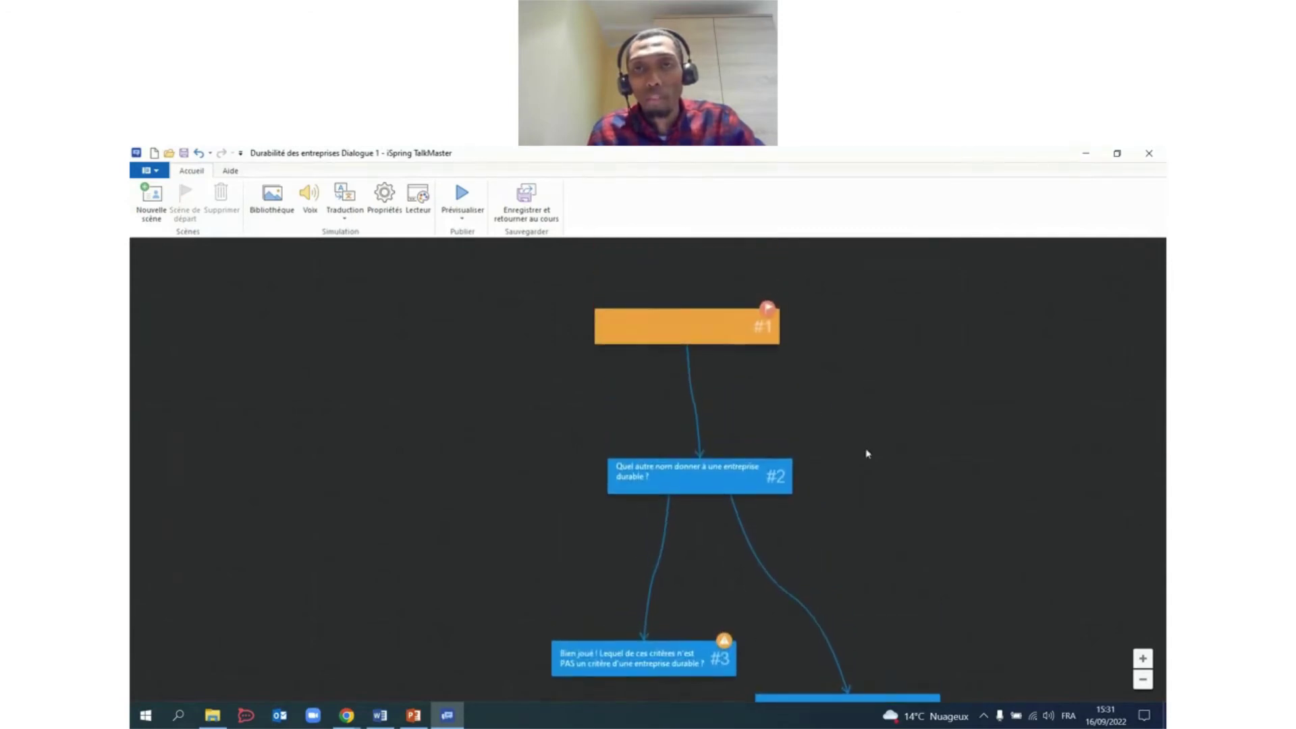
double_click(736, 336)
left_click(953, 349)
scroll(829, 395, "down", 2)
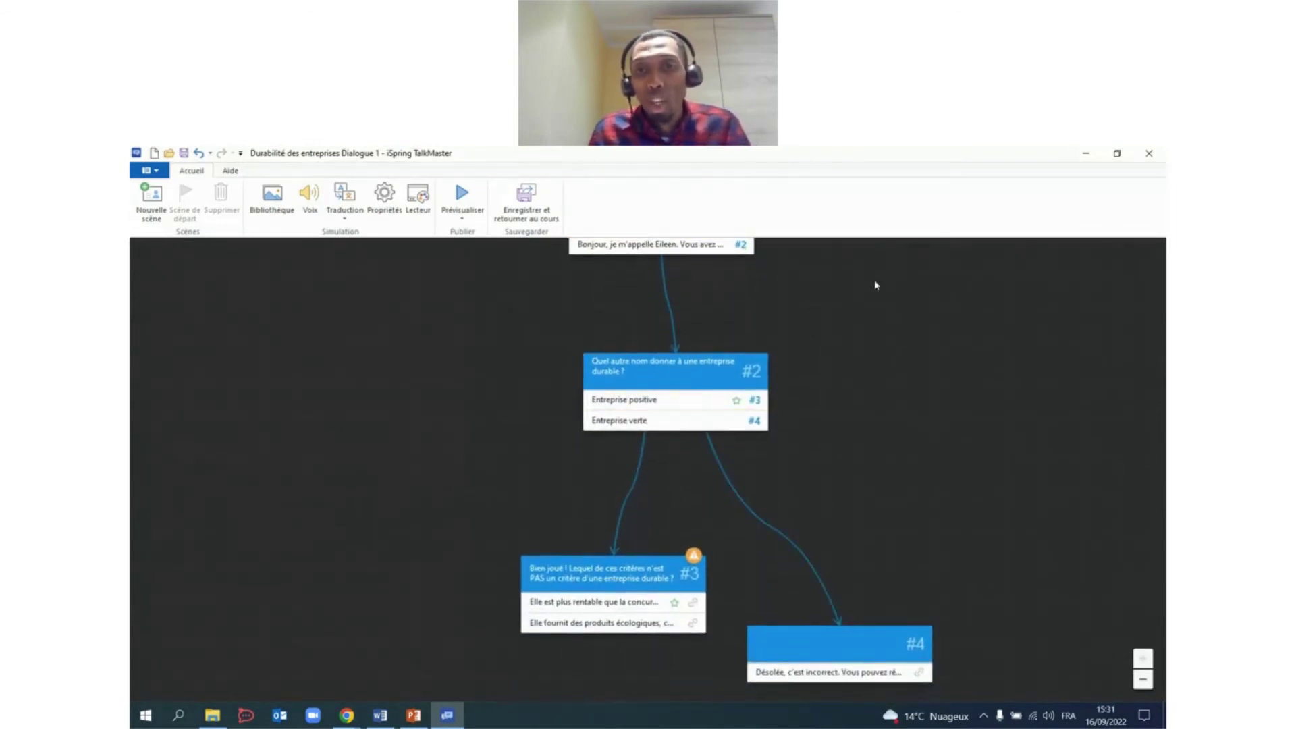
scroll(881, 358, "up", 2)
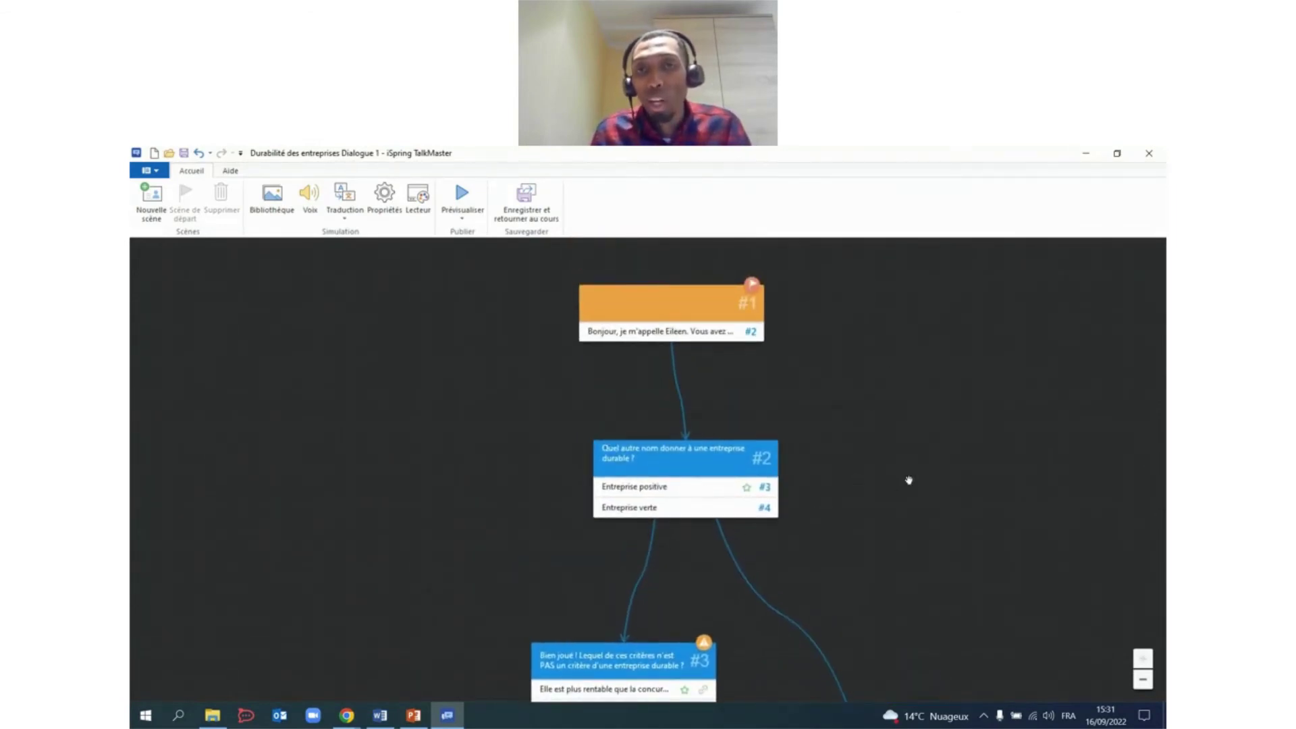
scroll(909, 480, "down", 2)
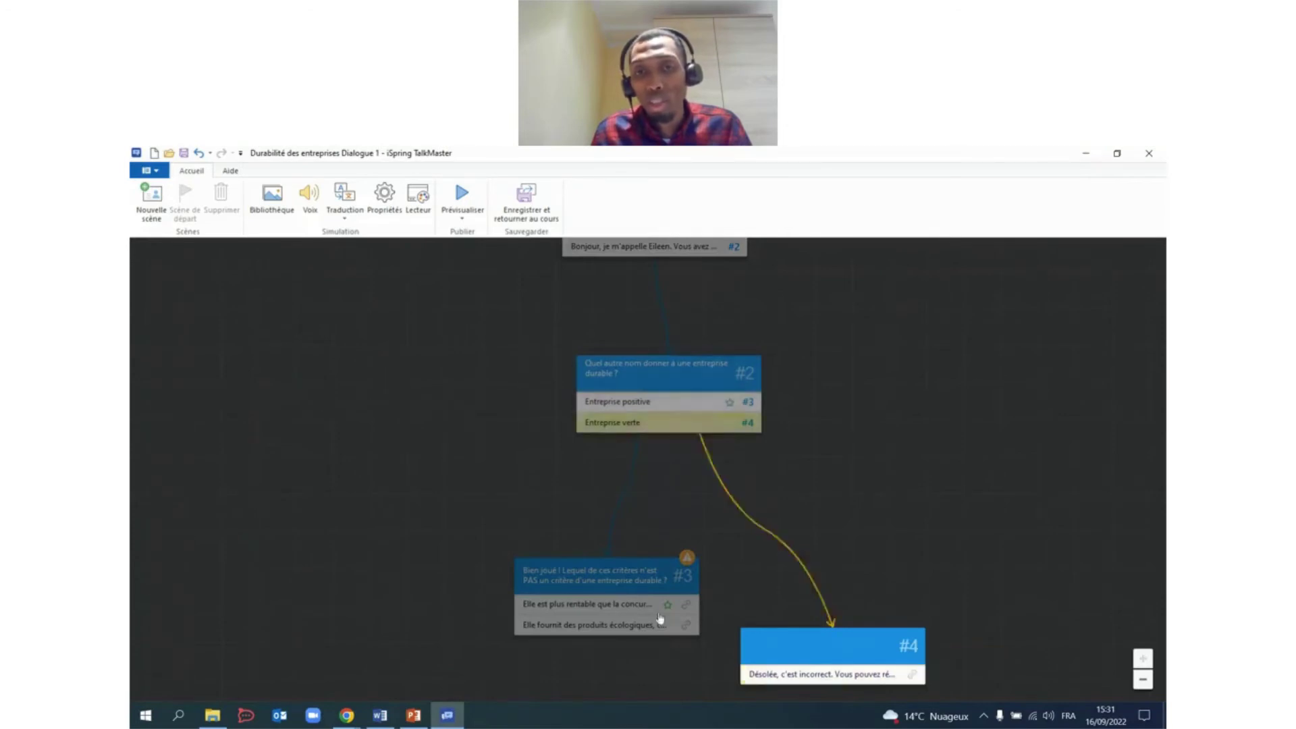
left_click_drag(688, 626, 643, 403)
left_click_drag(887, 501, 889, 396)
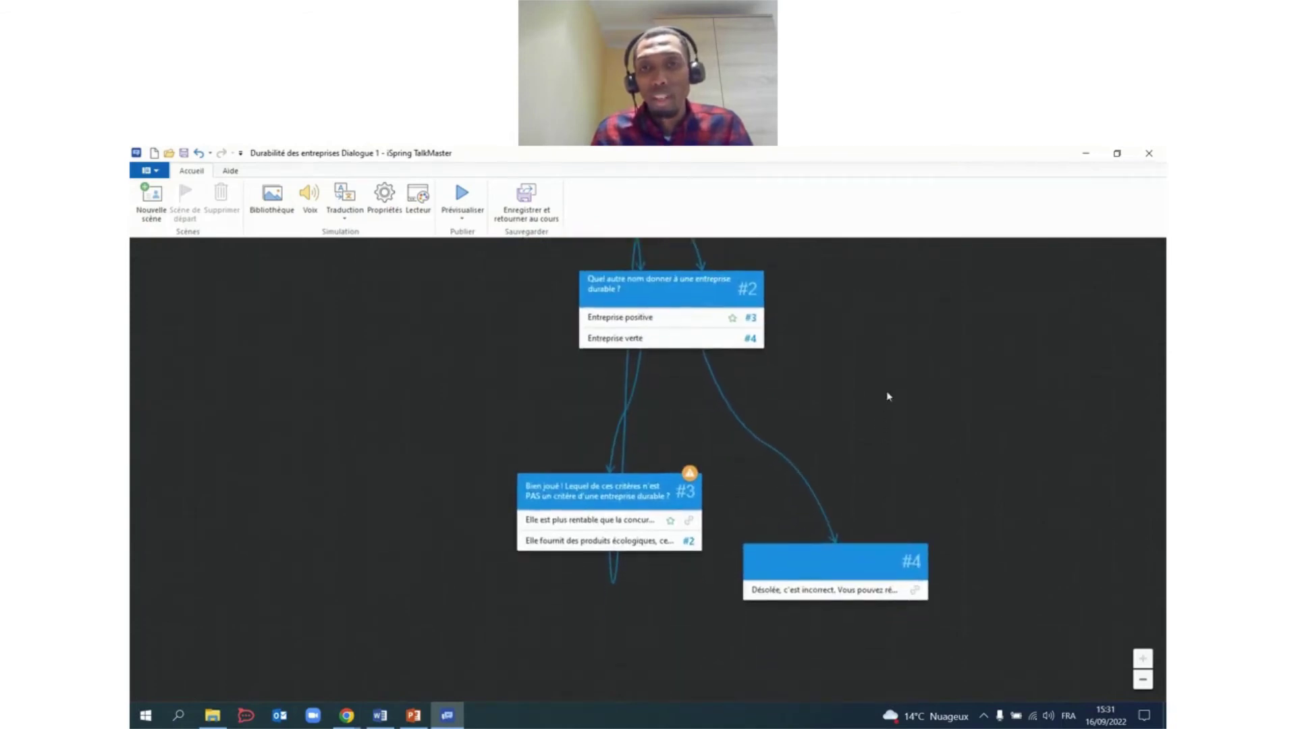
Create scene #5 from #3's first answer with a Joyeux 'Le cours est terminé.' message.
left_click(691, 522)
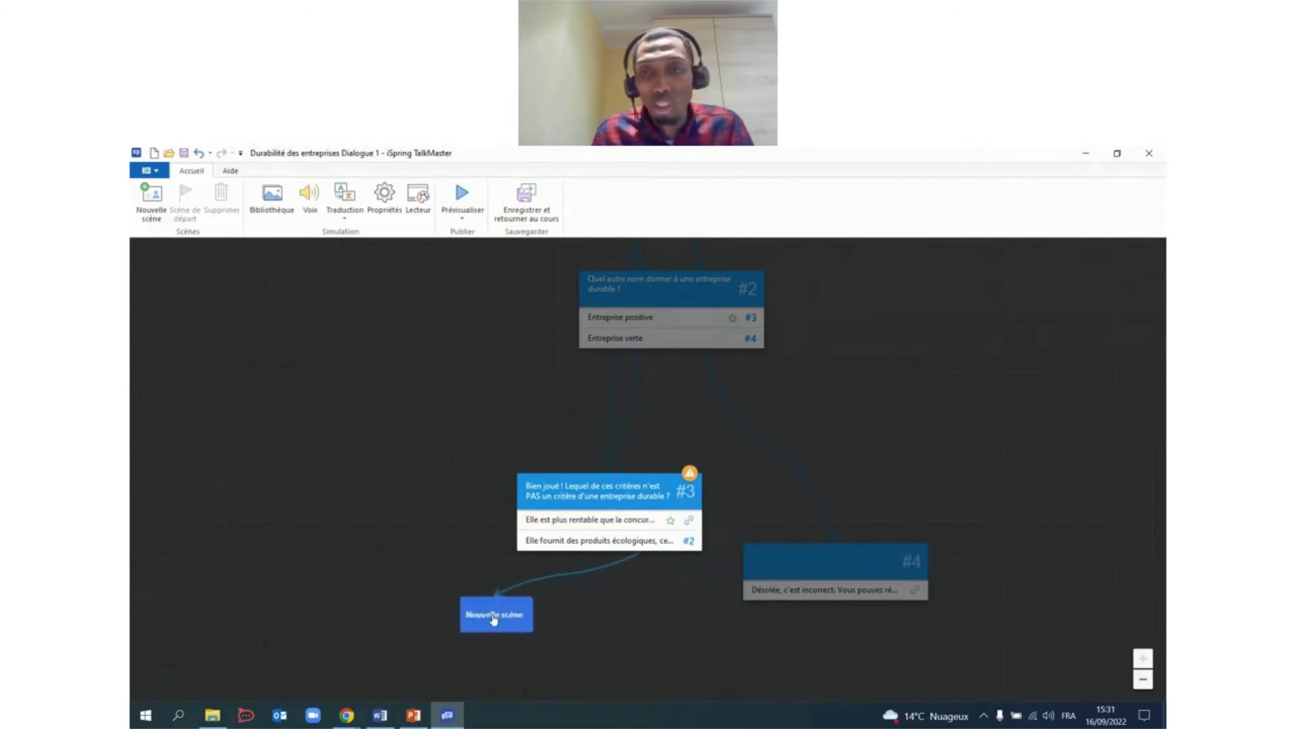
left_click(413, 593)
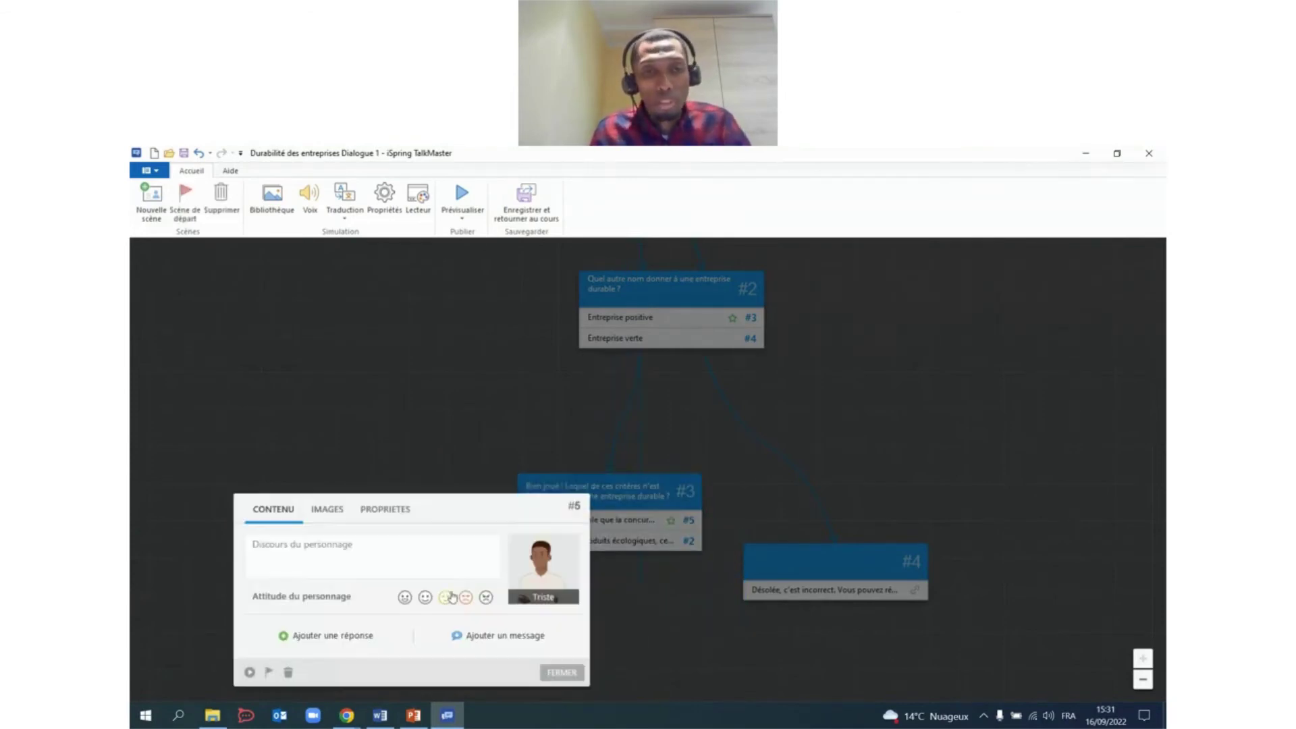
left_click(380, 716)
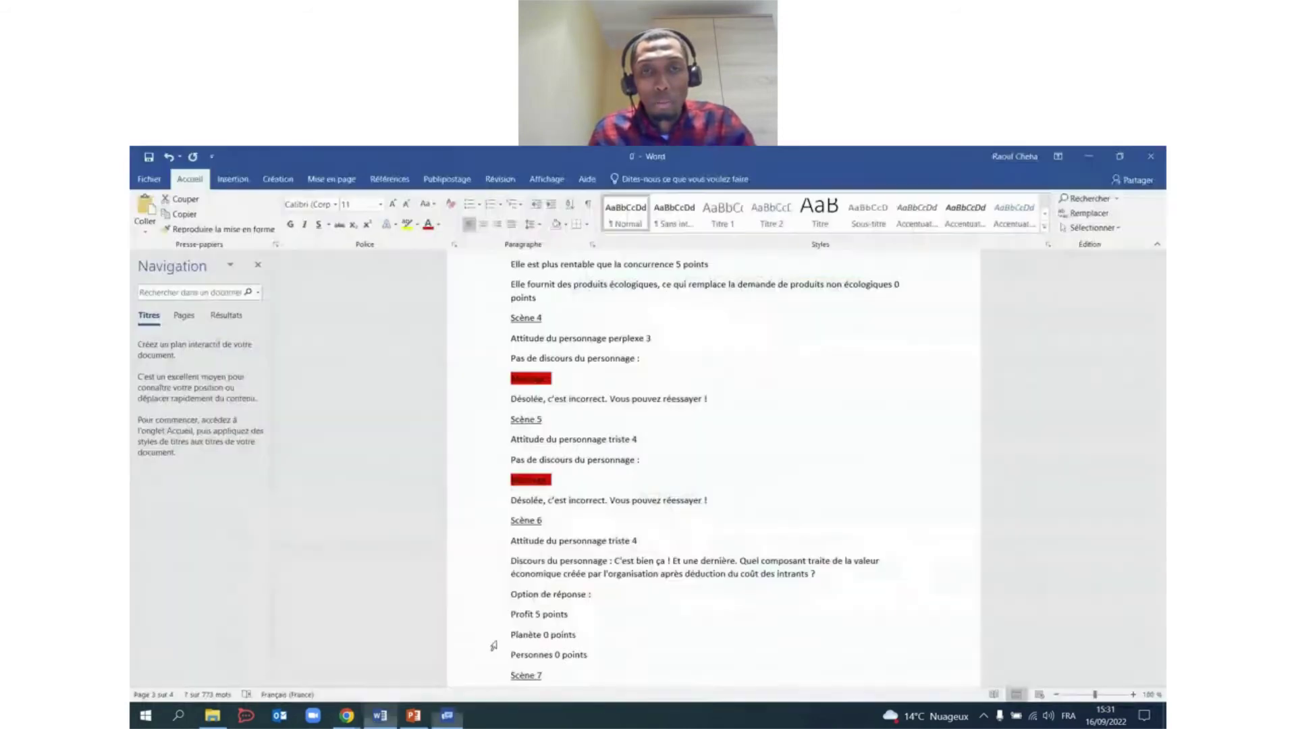
scroll(705, 495, "down", 2)
scroll(705, 495, "up", 2)
scroll(617, 544, "down", 5)
left_click_drag(512, 530, 635, 526)
key("ctrl+c")
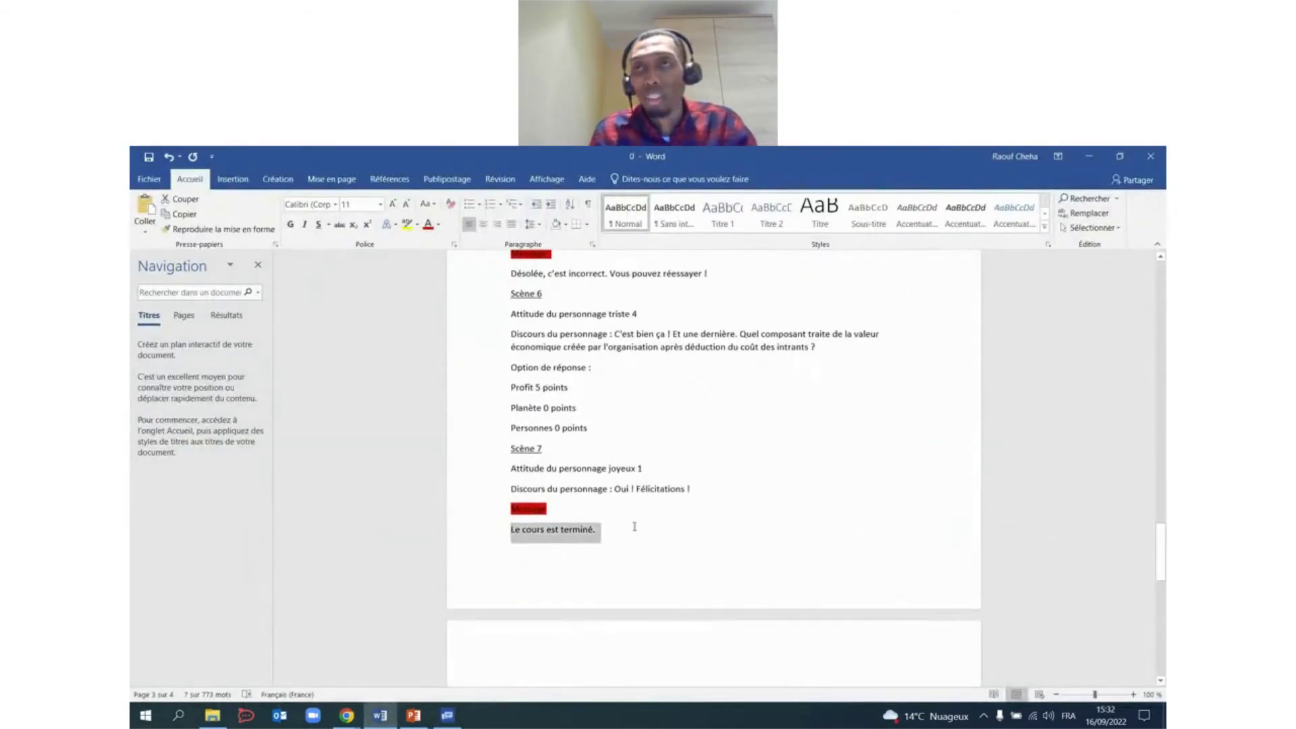
left_click(1089, 156)
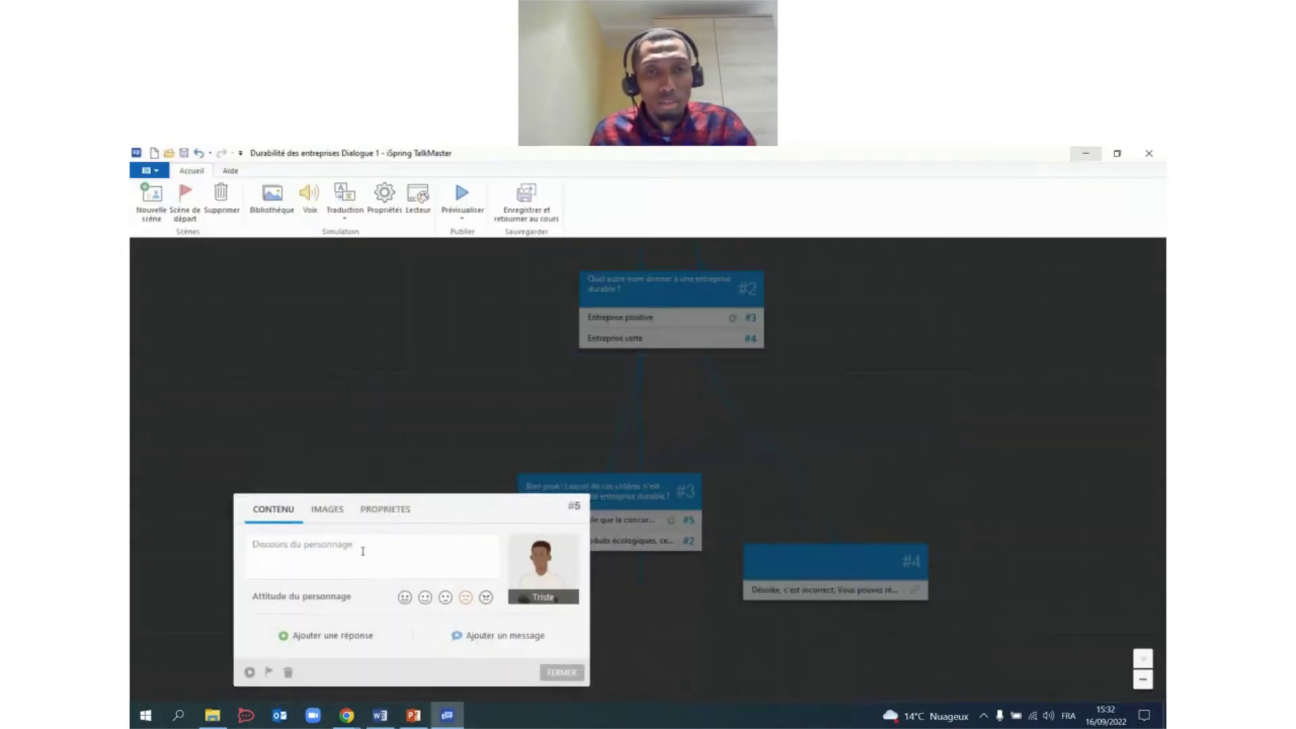
left_click(486, 637)
key("ctrl+v")
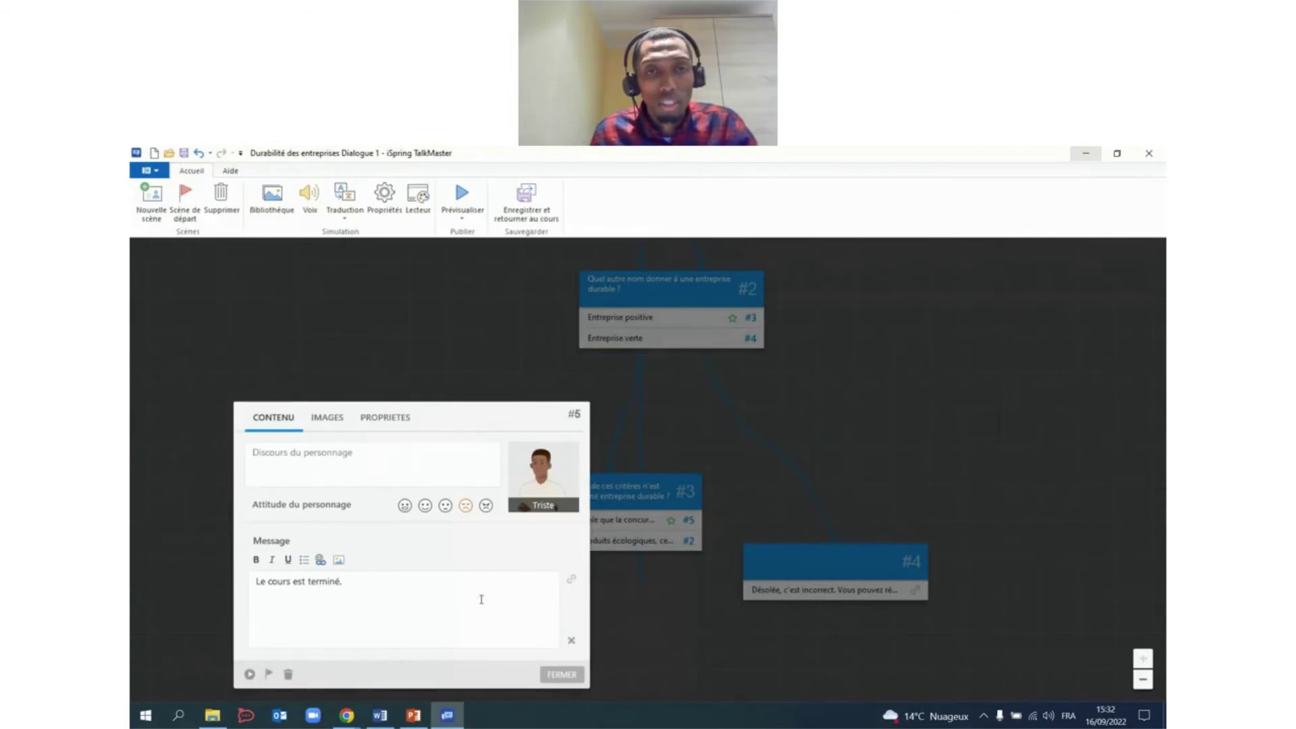
left_click(405, 508)
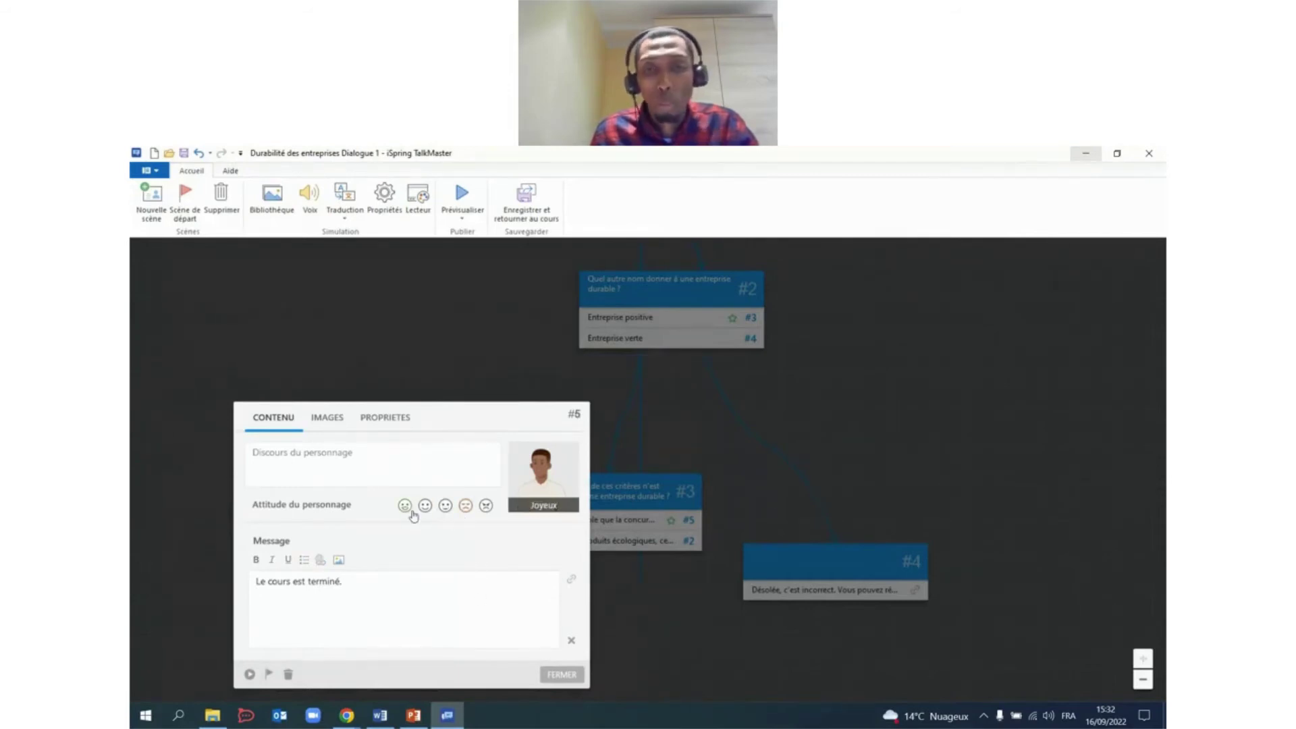
left_click(561, 674)
Link scene #4's message back to scene #2.
left_click_drag(891, 390, 923, 460)
left_click_drag(949, 664, 762, 337)
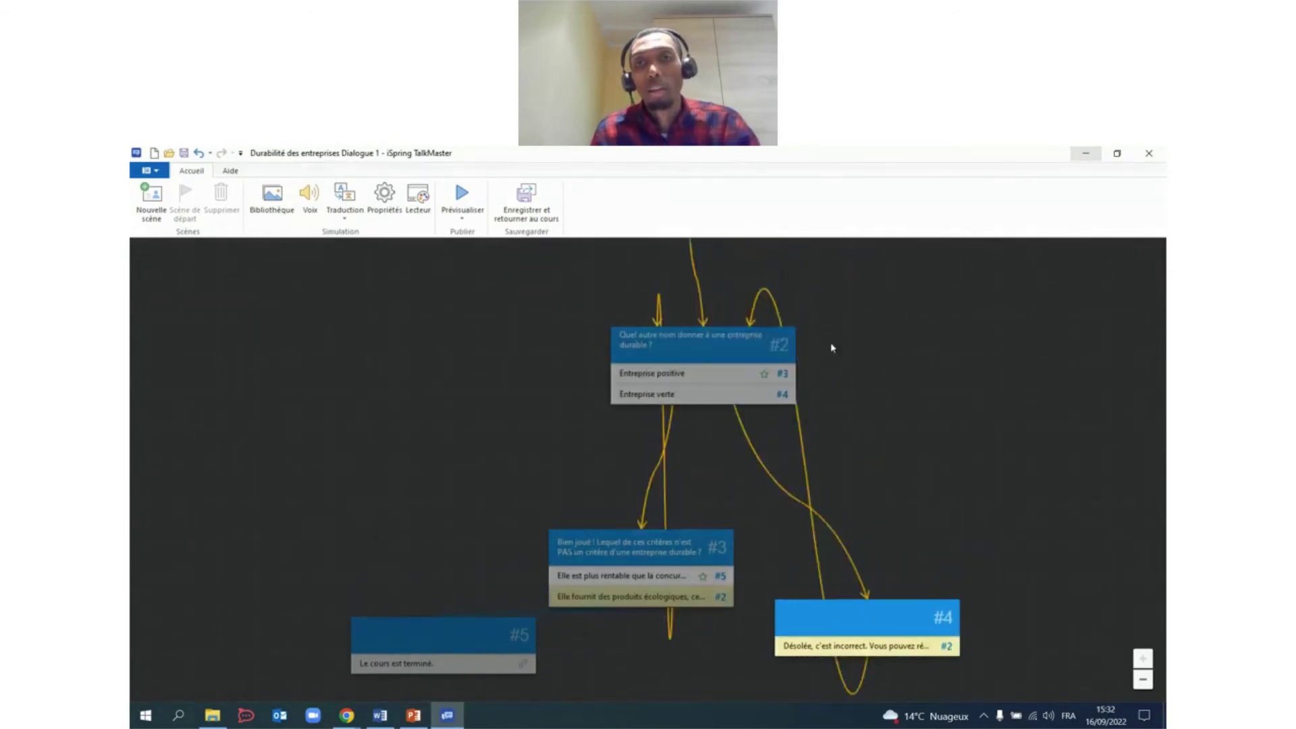
left_click_drag(934, 378, 920, 350)
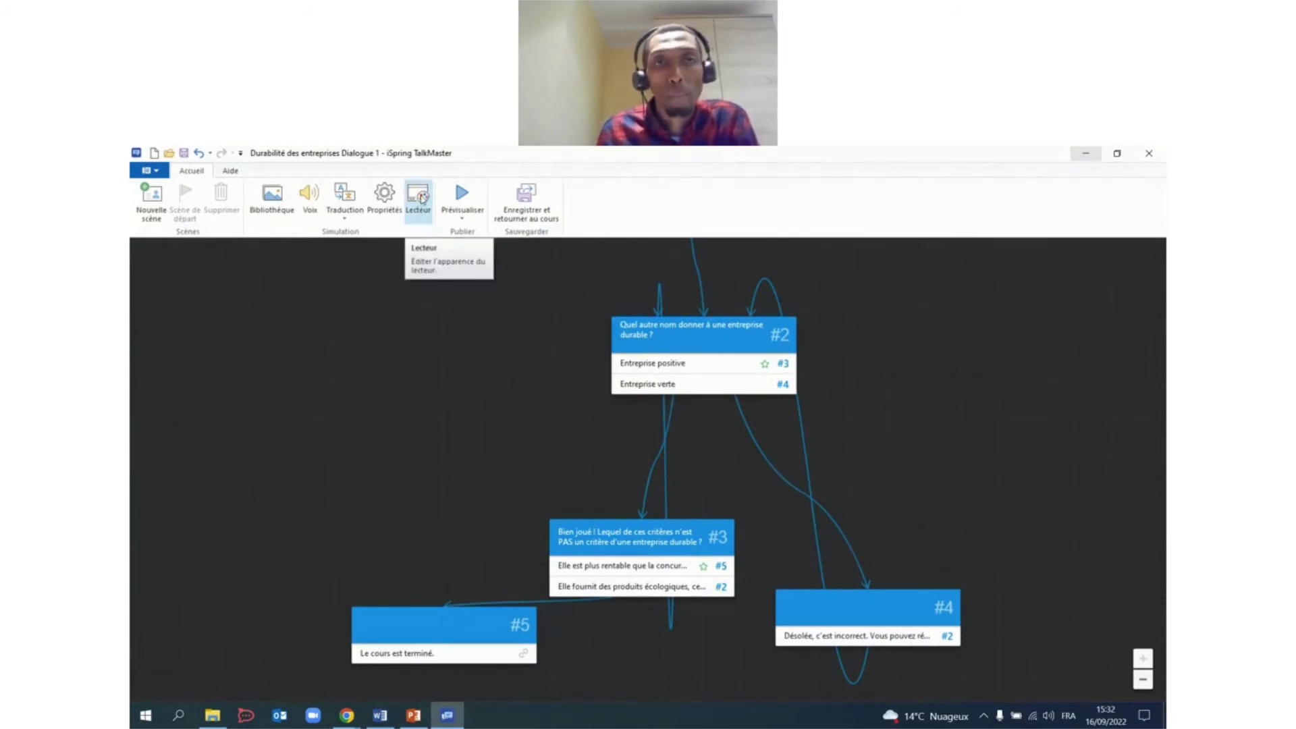
Show the dialogue title in the player, keeping the emotion meter visible.
left_click(421, 197)
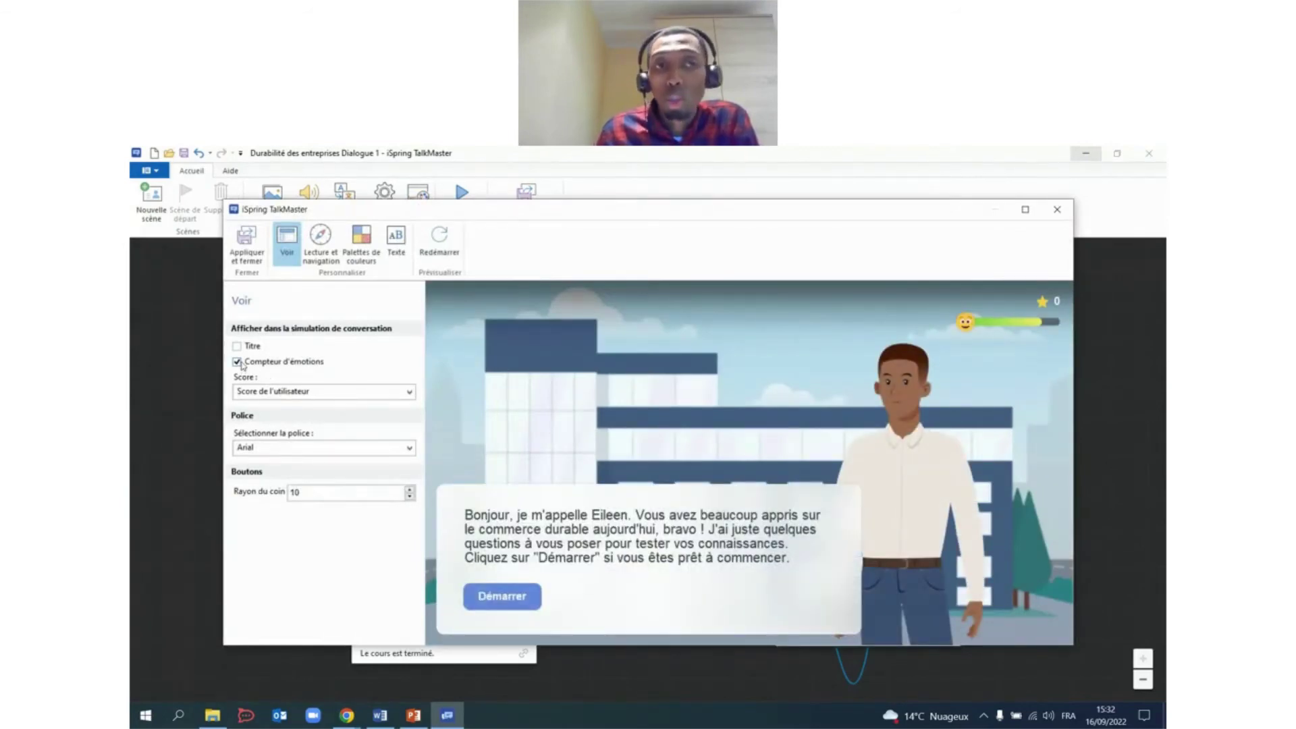
left_click(237, 363)
left_click(237, 362)
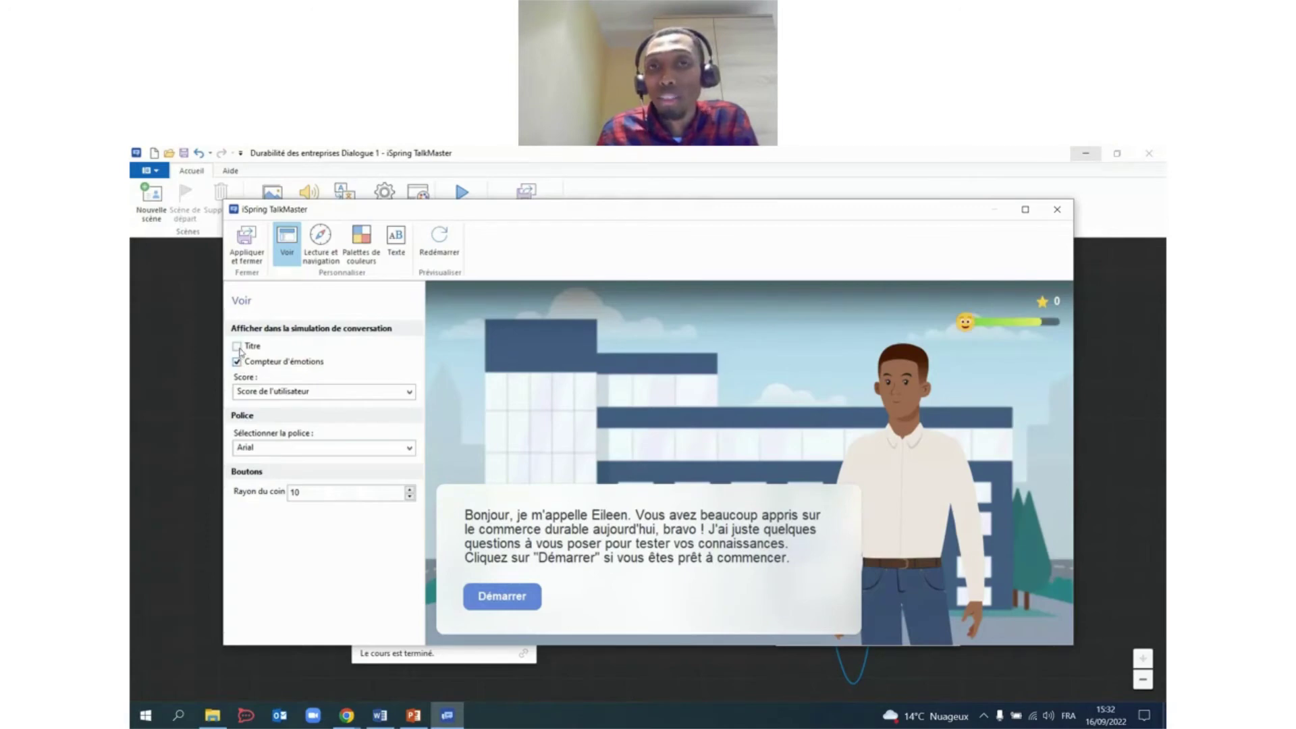
left_click(237, 347)
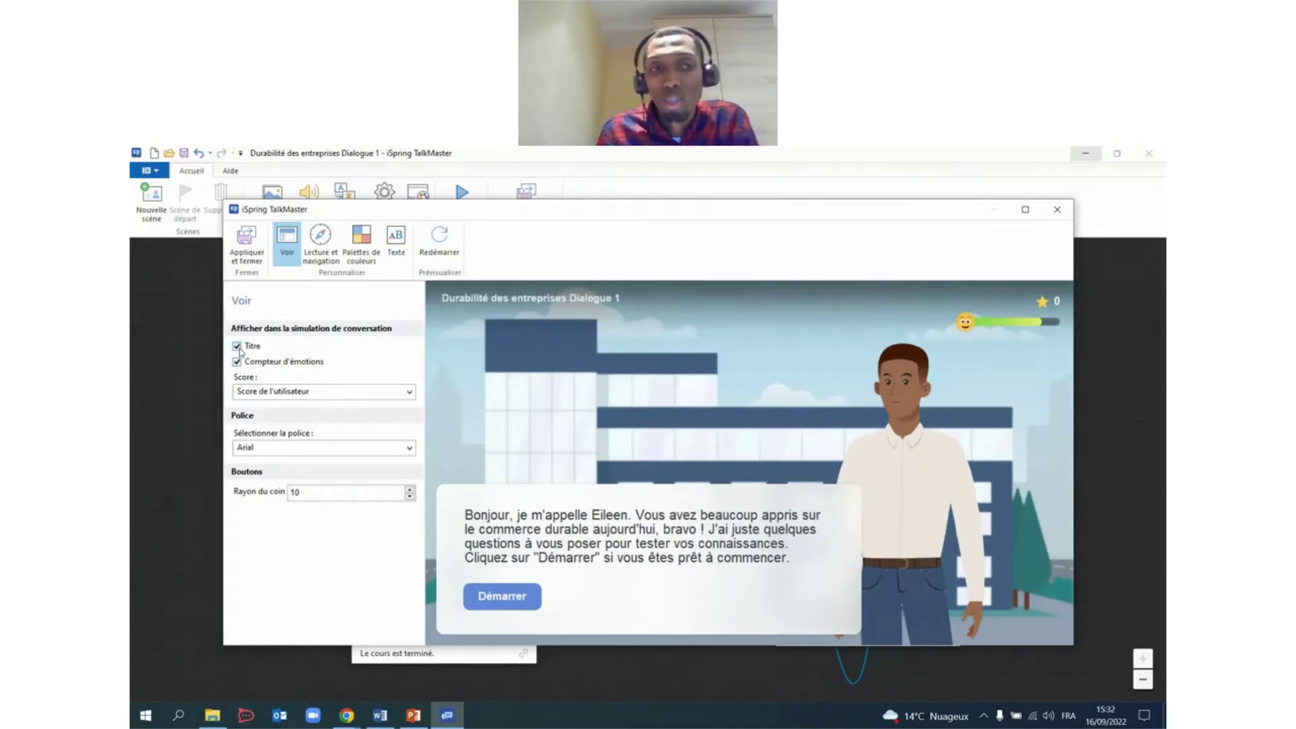
Set the player font to Euclid Circular B and the button corner radius to 10.
left_click(409, 448)
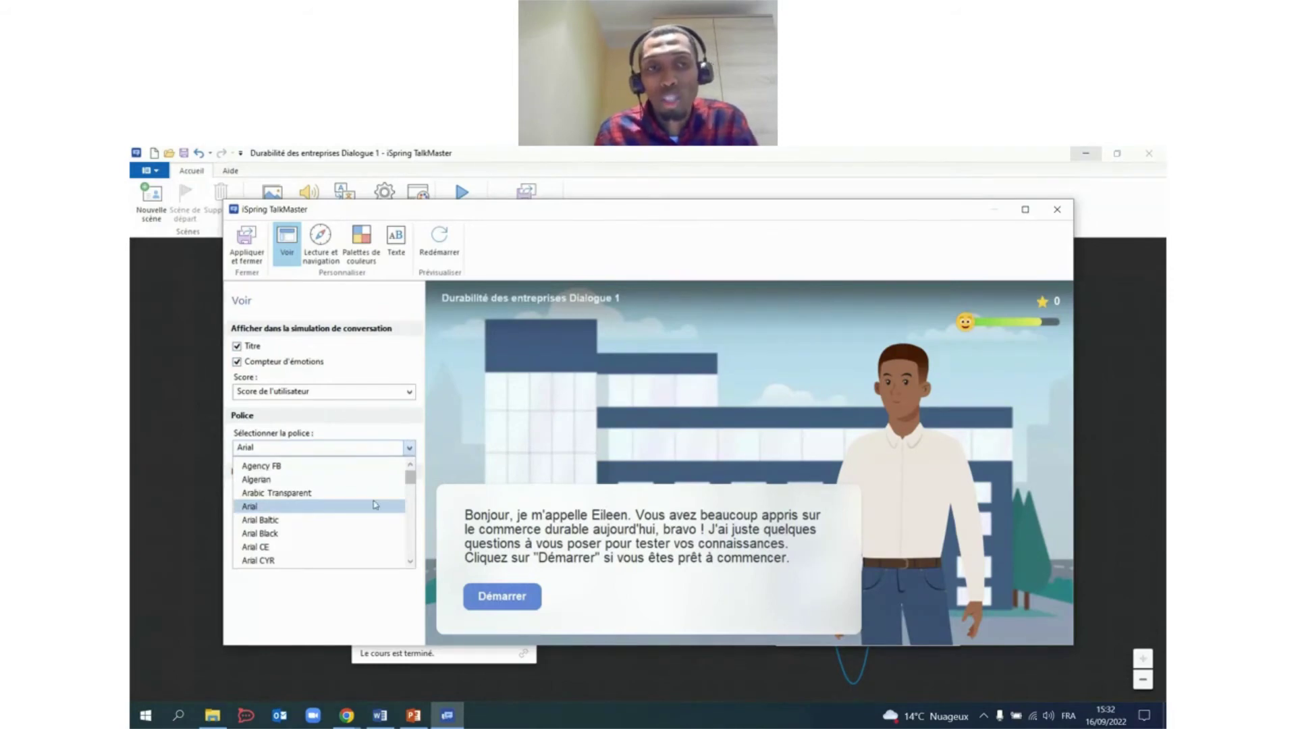
scroll(351, 520, "down", 8)
scroll(326, 534, "down", 12)
scroll(302, 543, "down", 4)
left_click(291, 530)
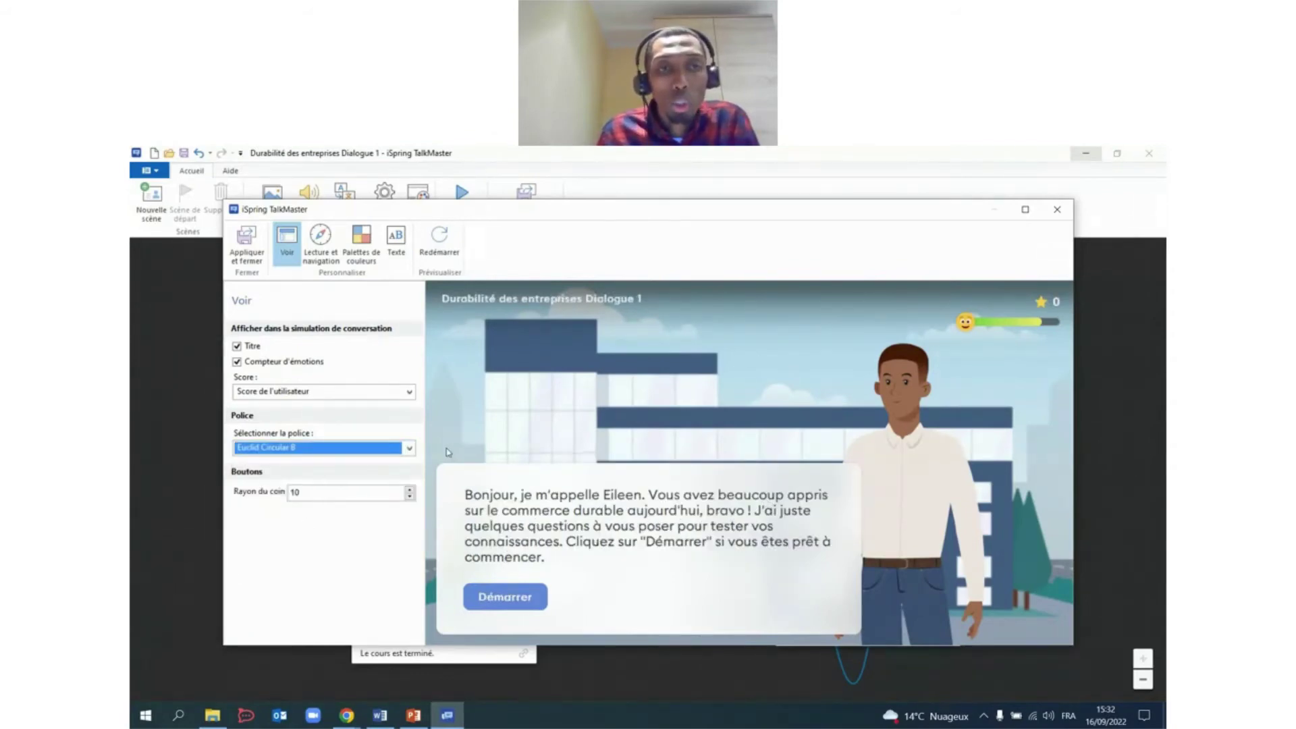
left_click(410, 489)
left_click(409, 489)
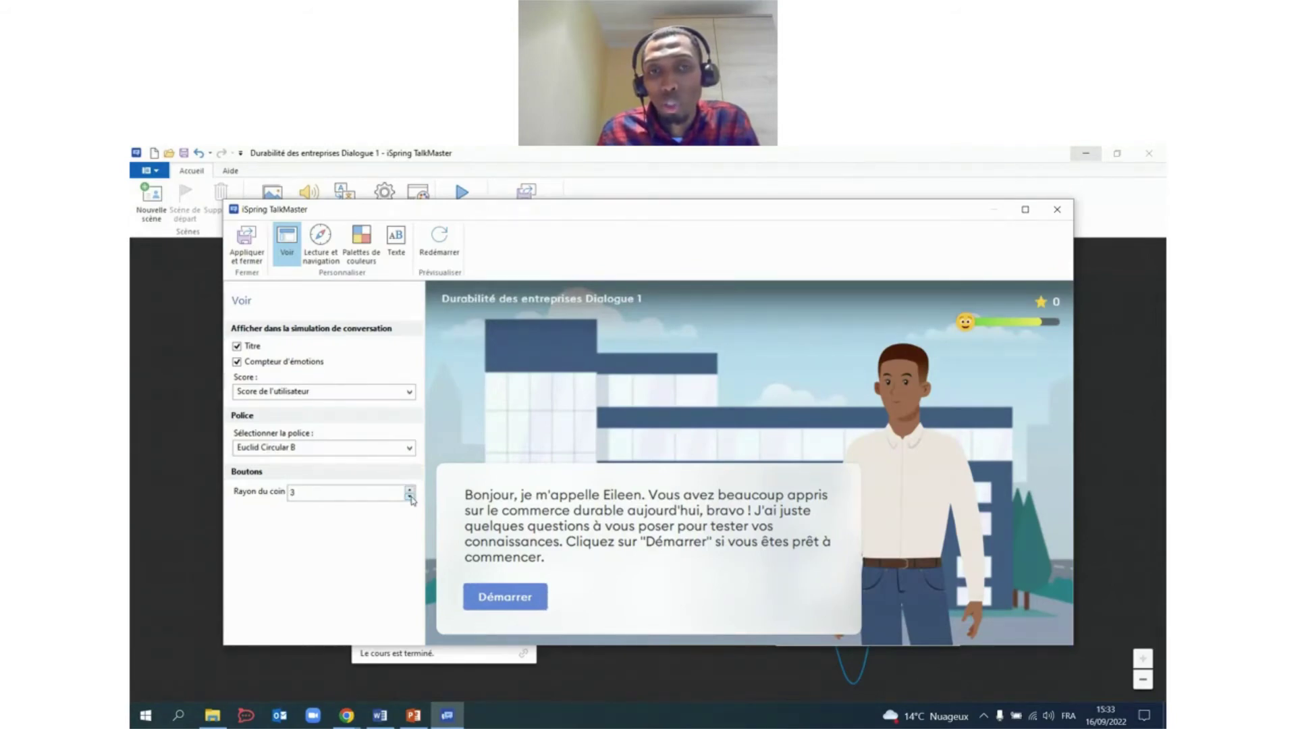
left_click(410, 498)
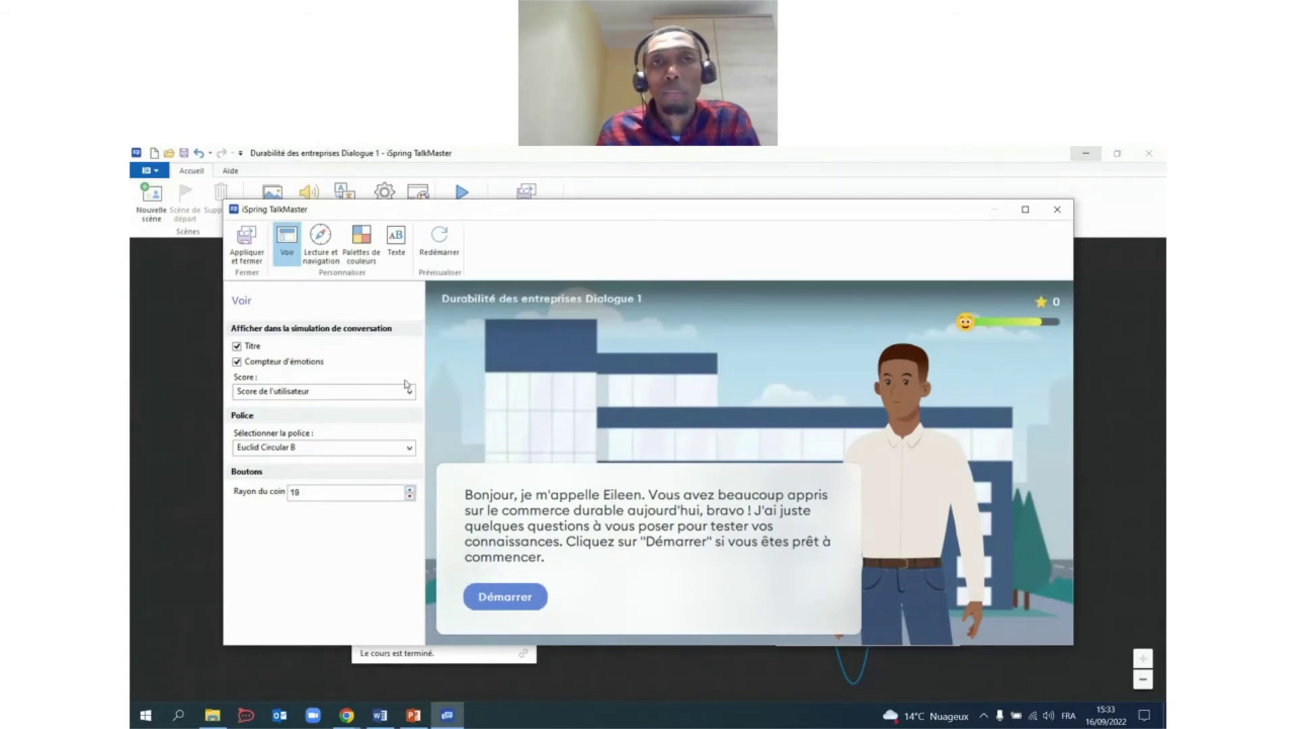
left_click(373, 247)
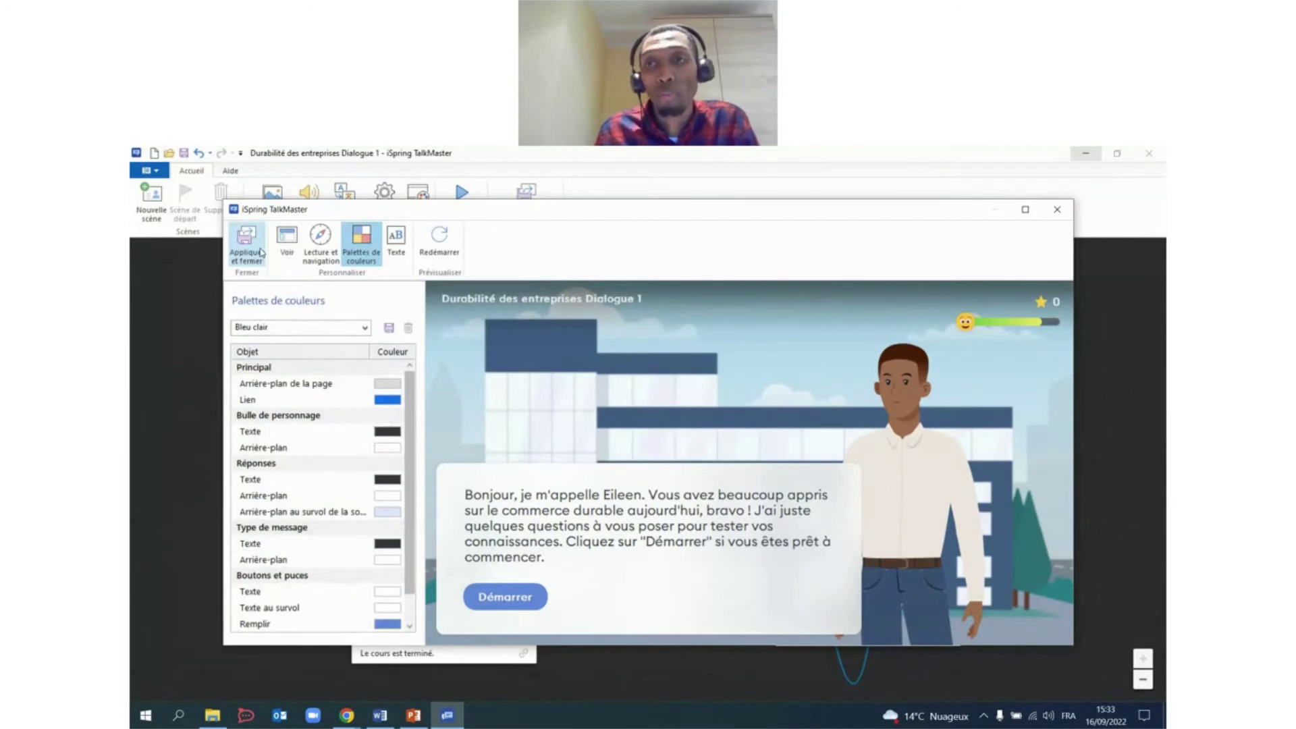
Apply the player settings, then save the dialogue and return to the course.
left_click(247, 249)
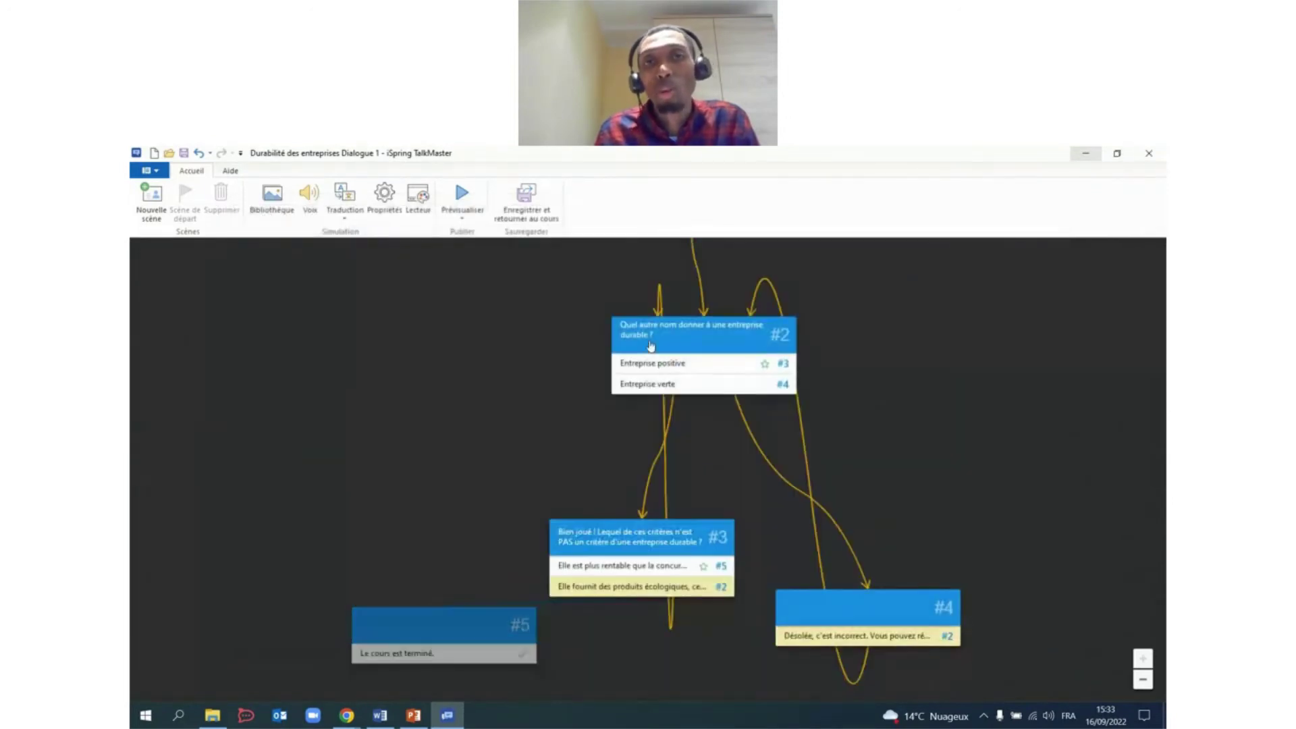
left_click(538, 210)
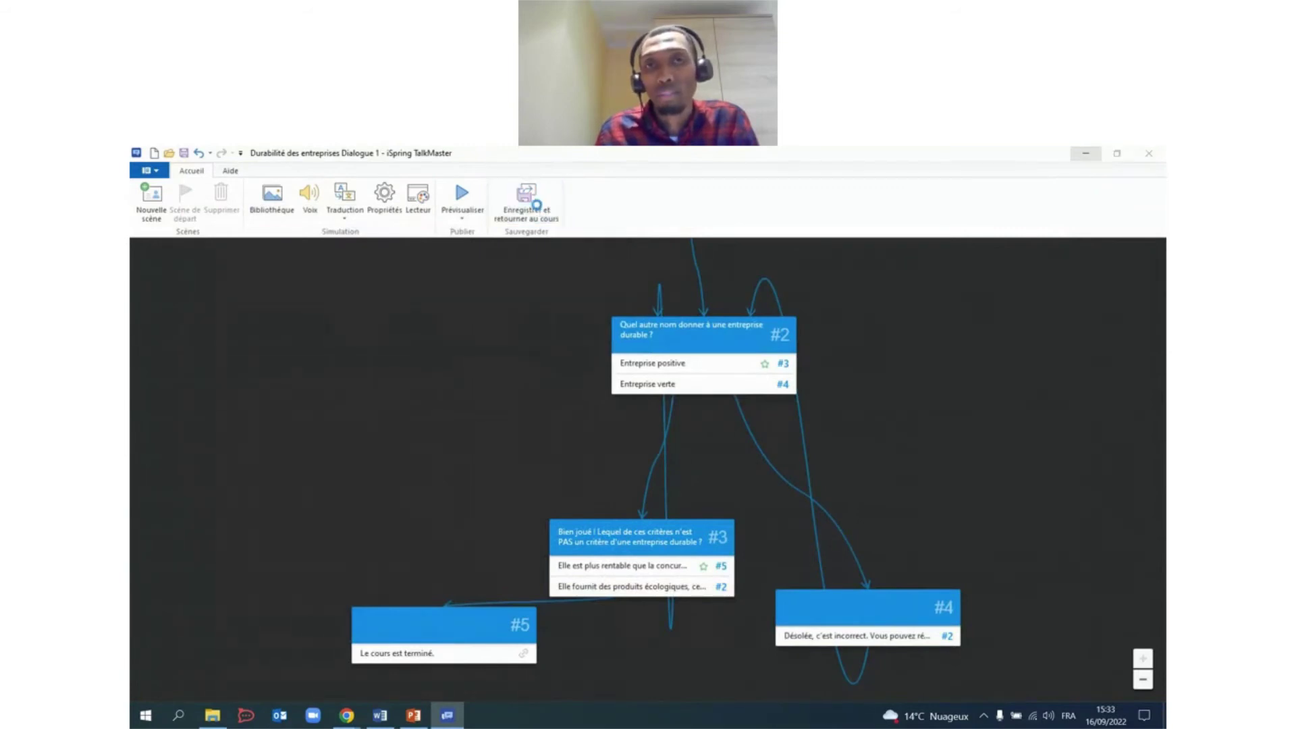
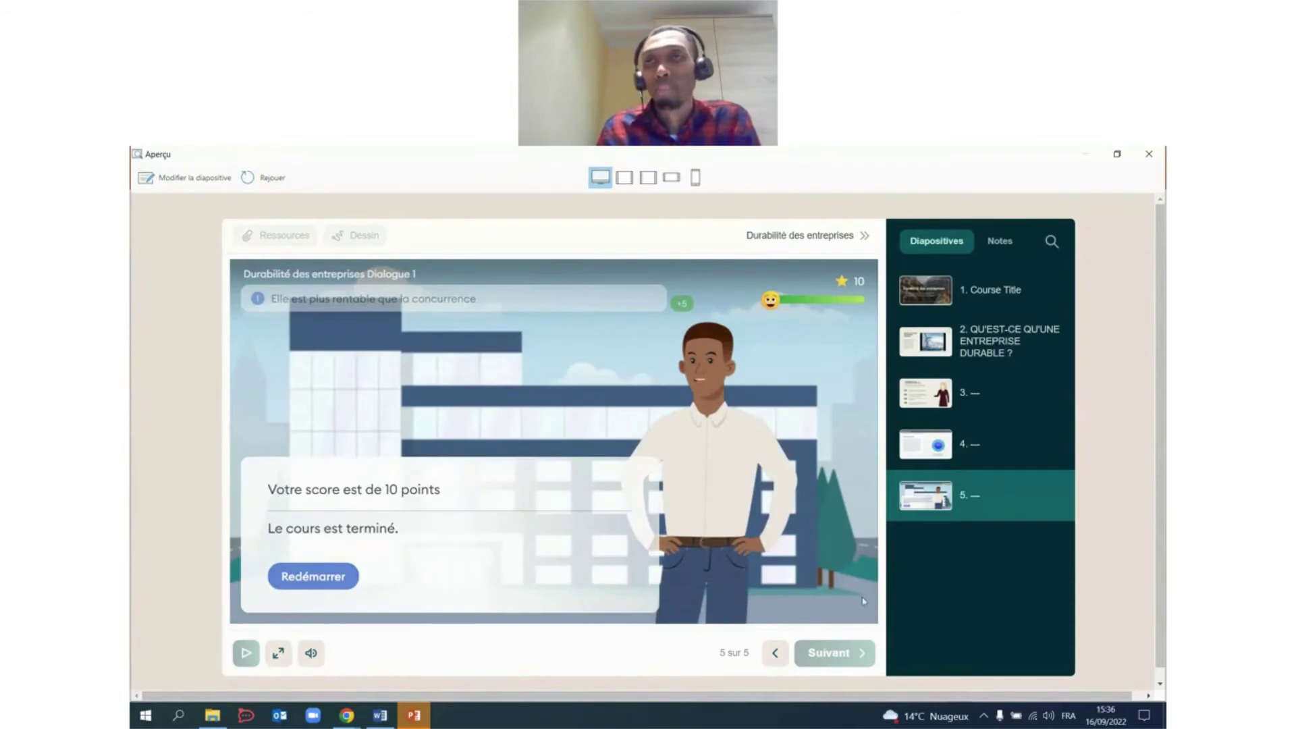
Preview the course in tablet, portrait tablet, landscape phone and portrait phone layouts, then close the preview.
left_click(623, 177)
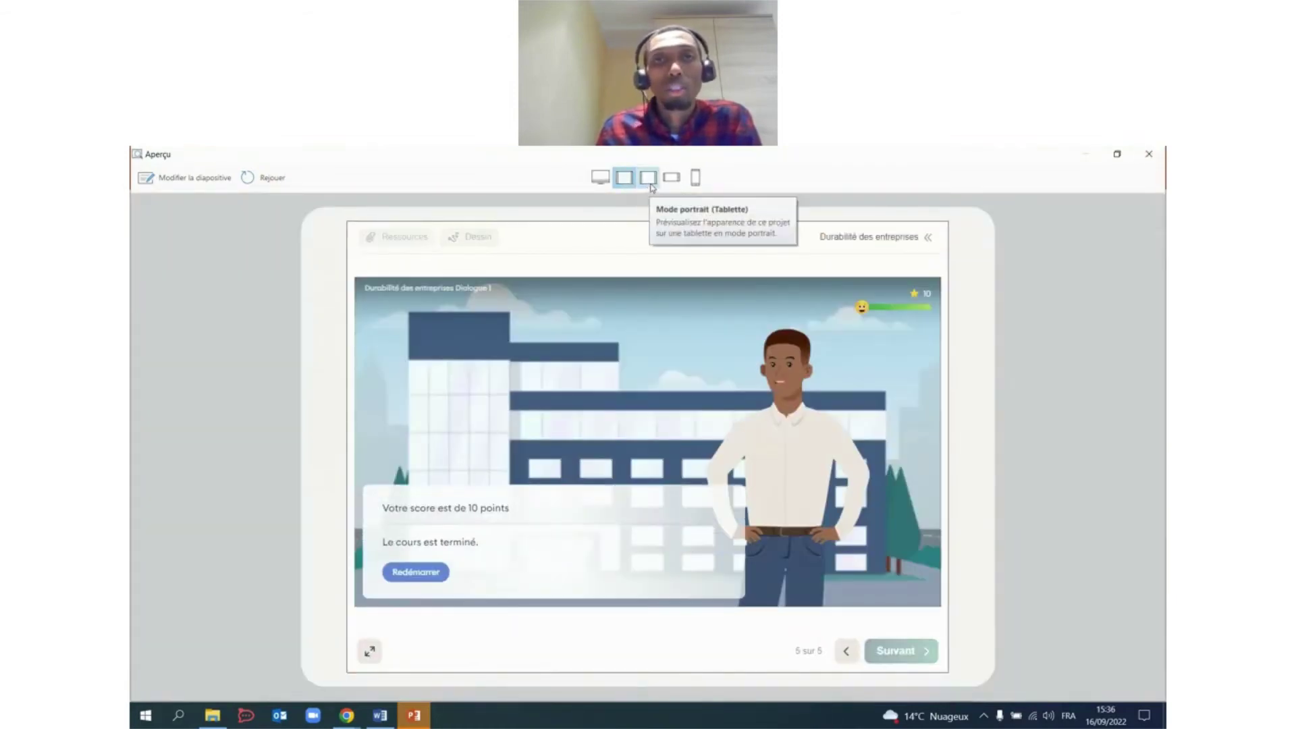
left_click(650, 178)
left_click(672, 177)
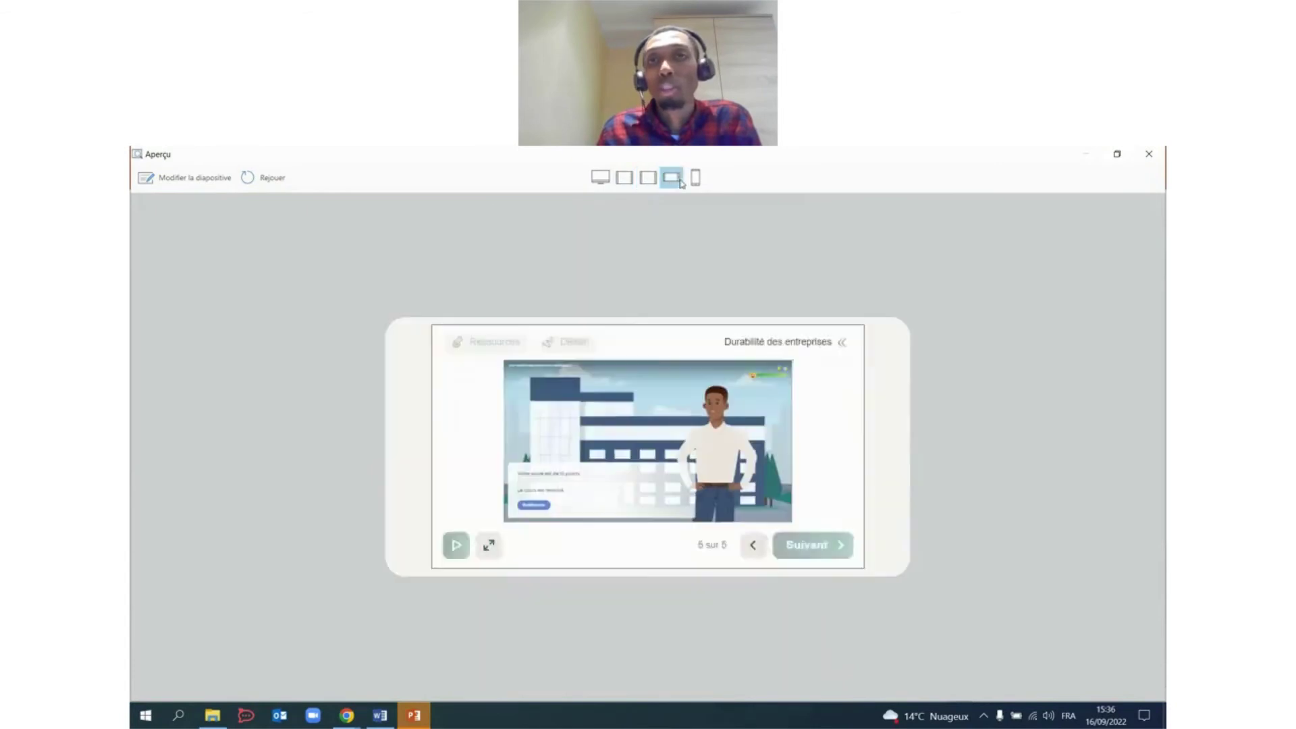
left_click(696, 178)
left_click(648, 178)
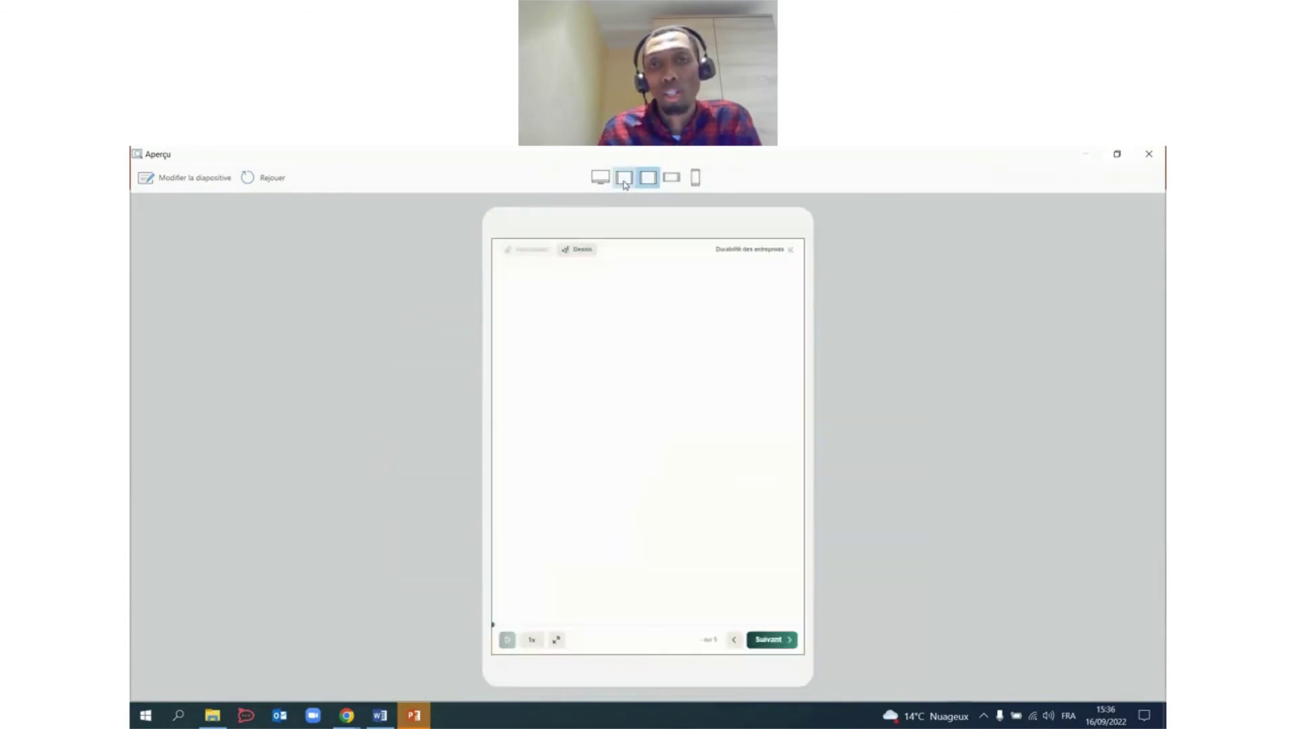
left_click(671, 183)
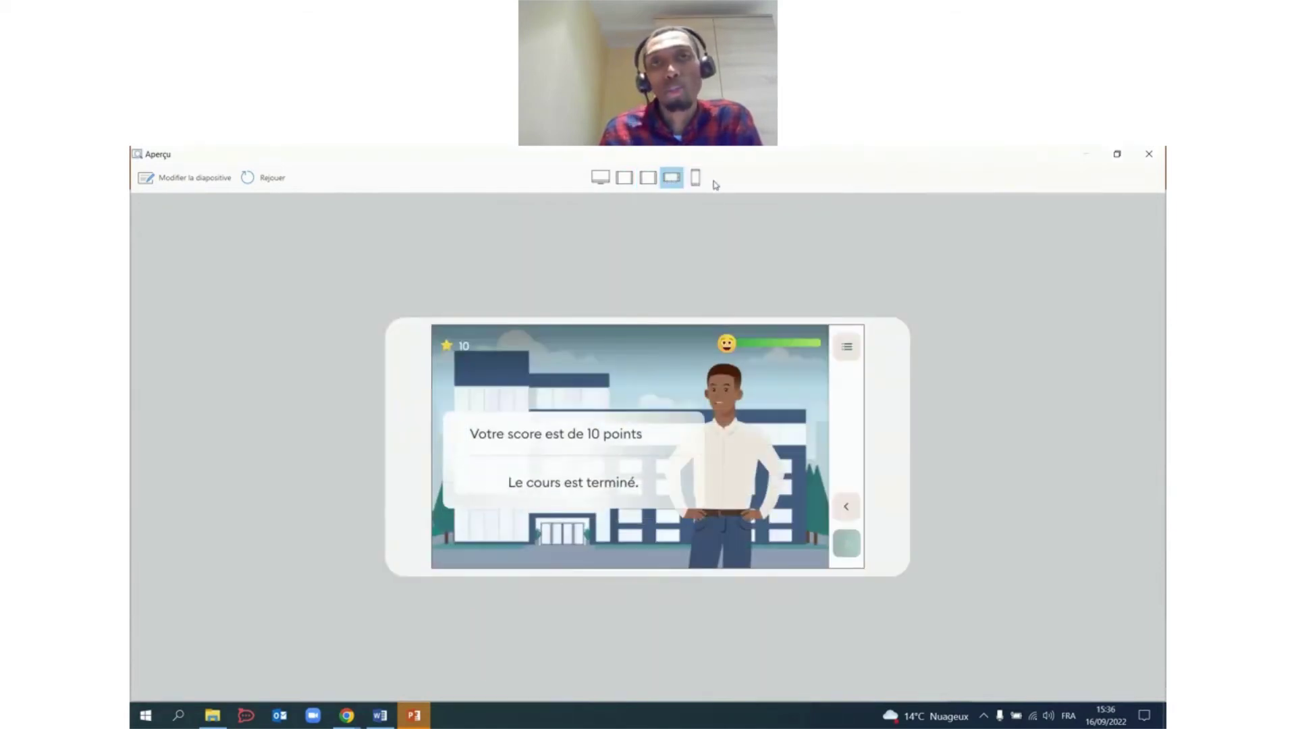
left_click(696, 177)
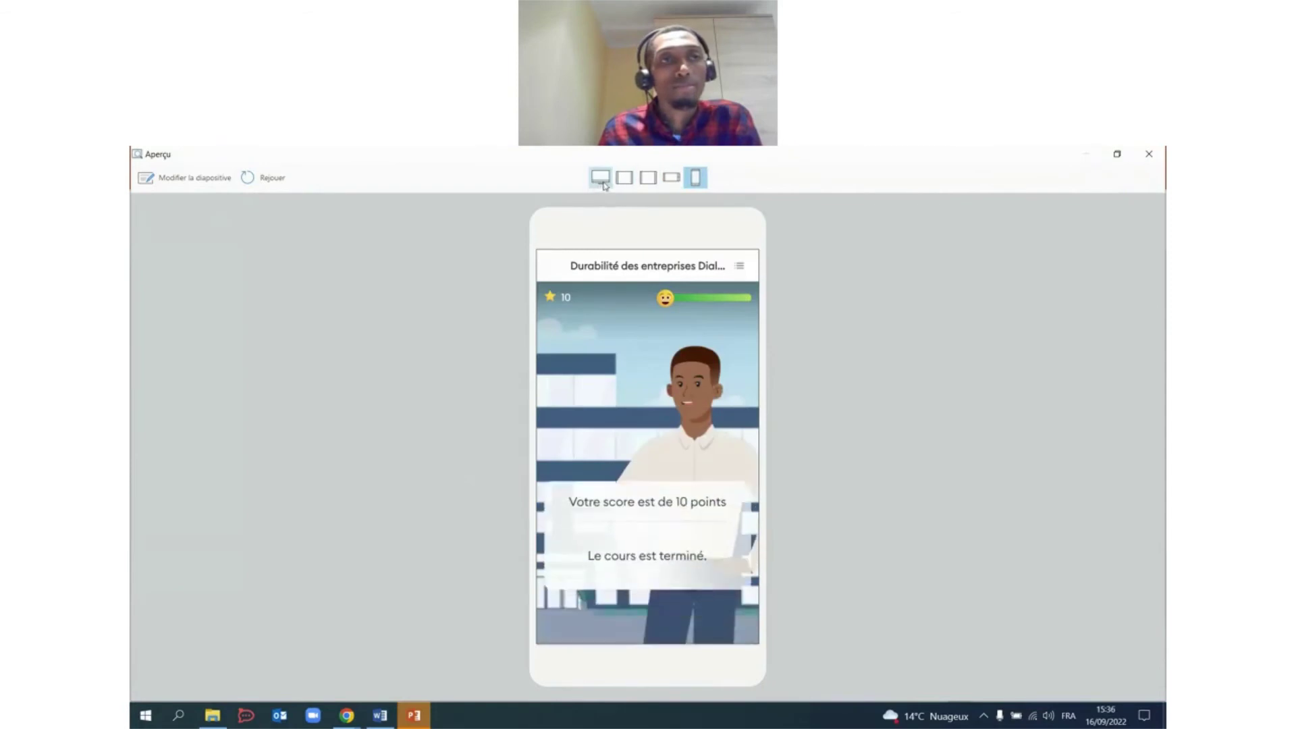
left_click(600, 177)
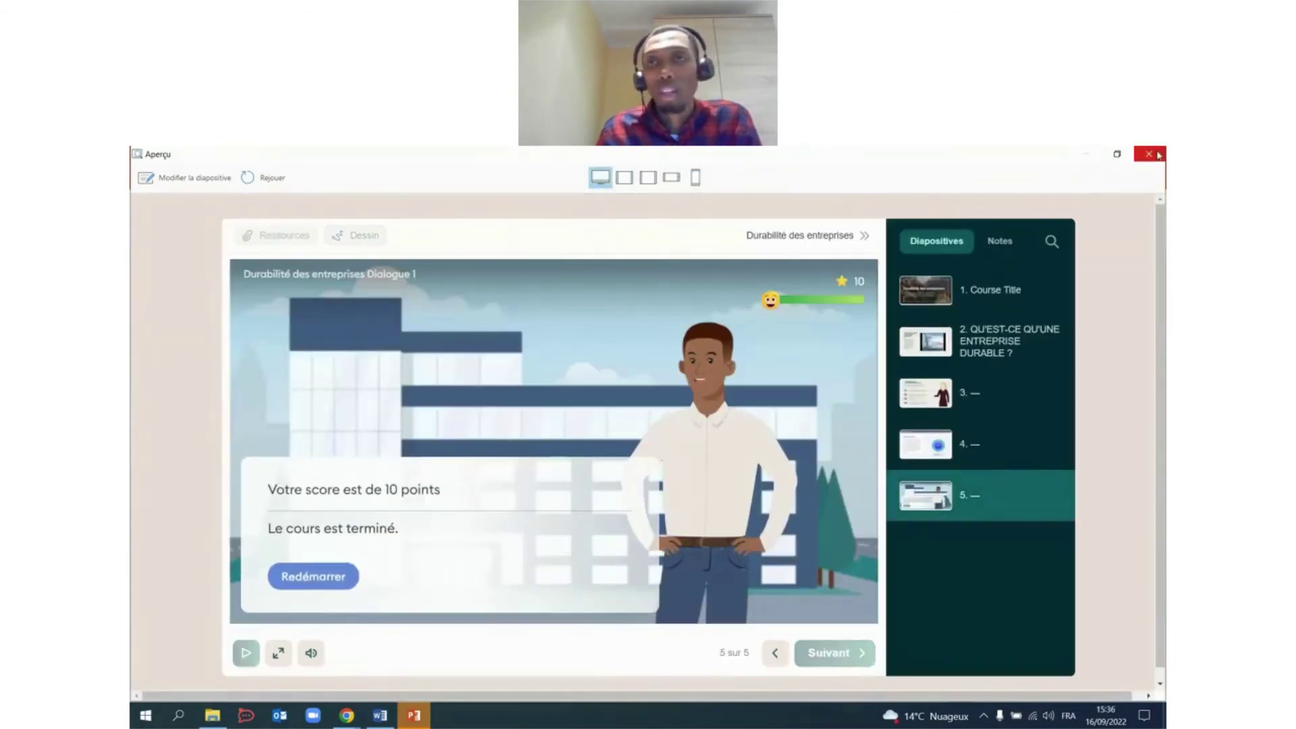
left_click(1150, 154)
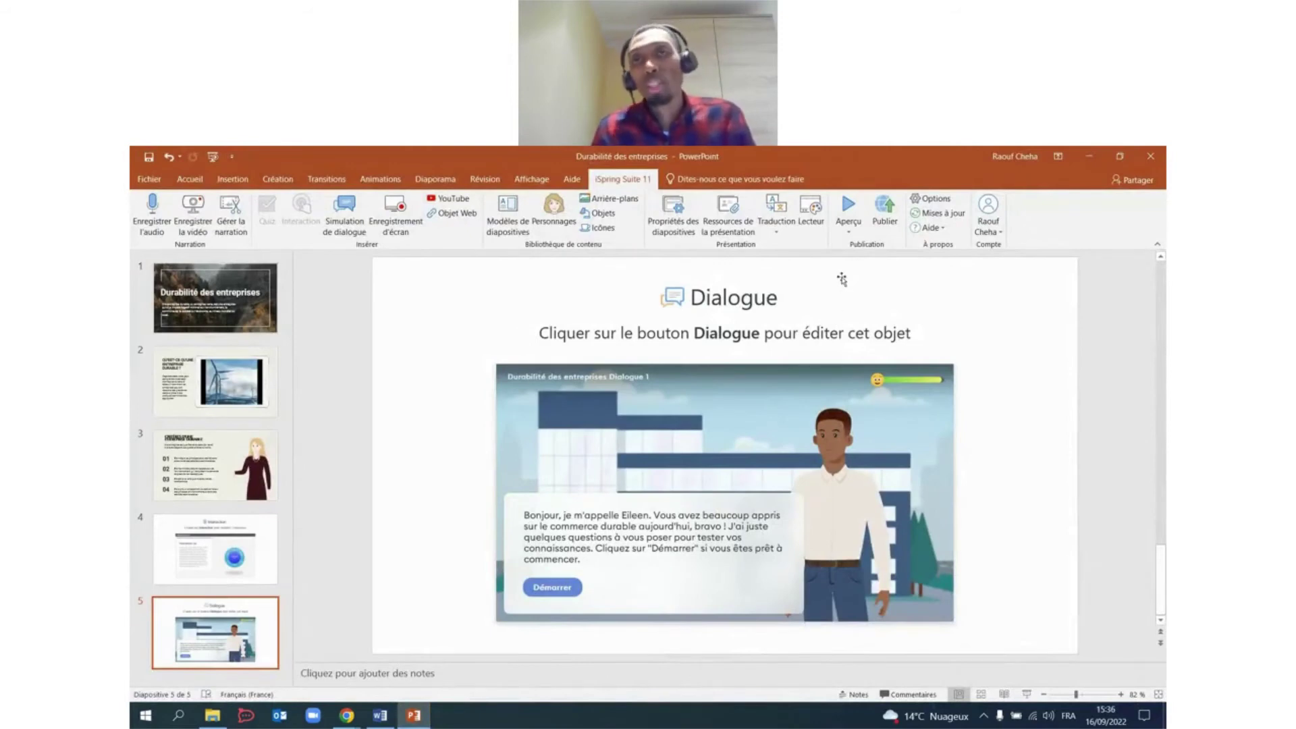
Set up iSpring Space publishing as 'Durabilité des entreprises 2' into Mon premier projet.
left_click(883, 214)
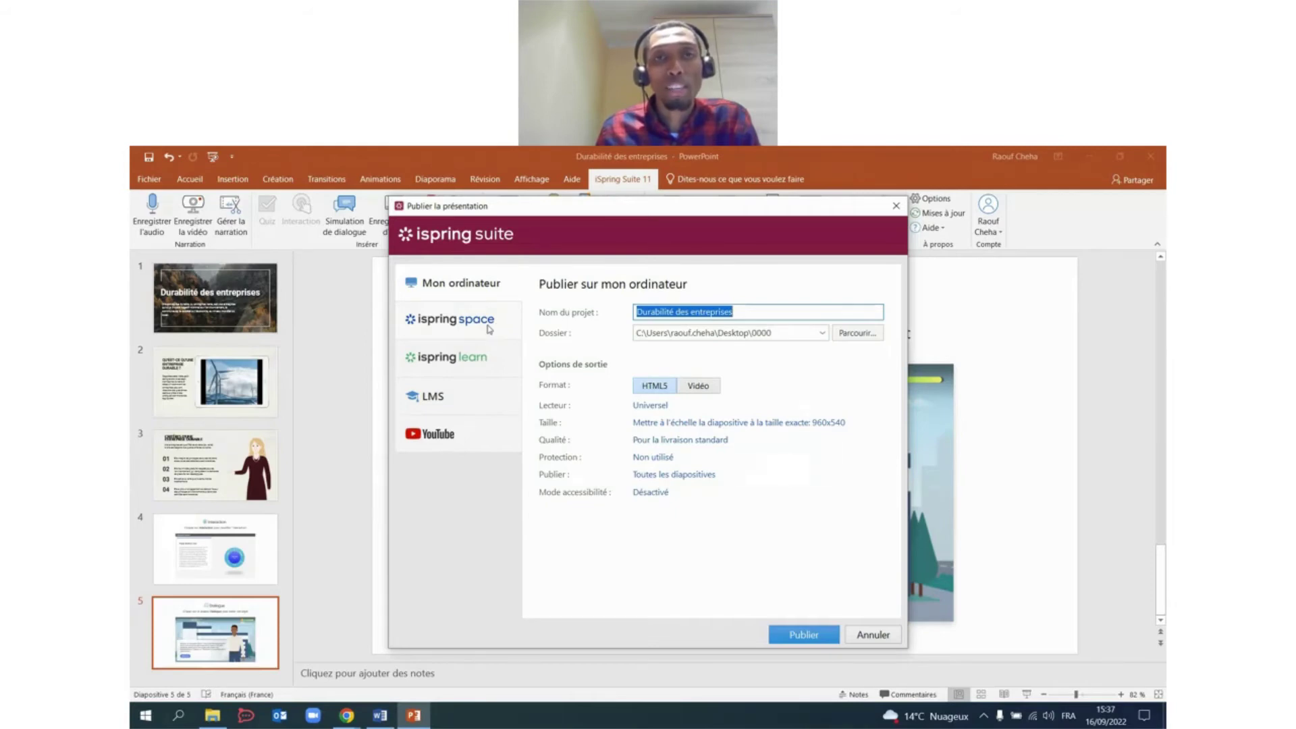
left_click(472, 327)
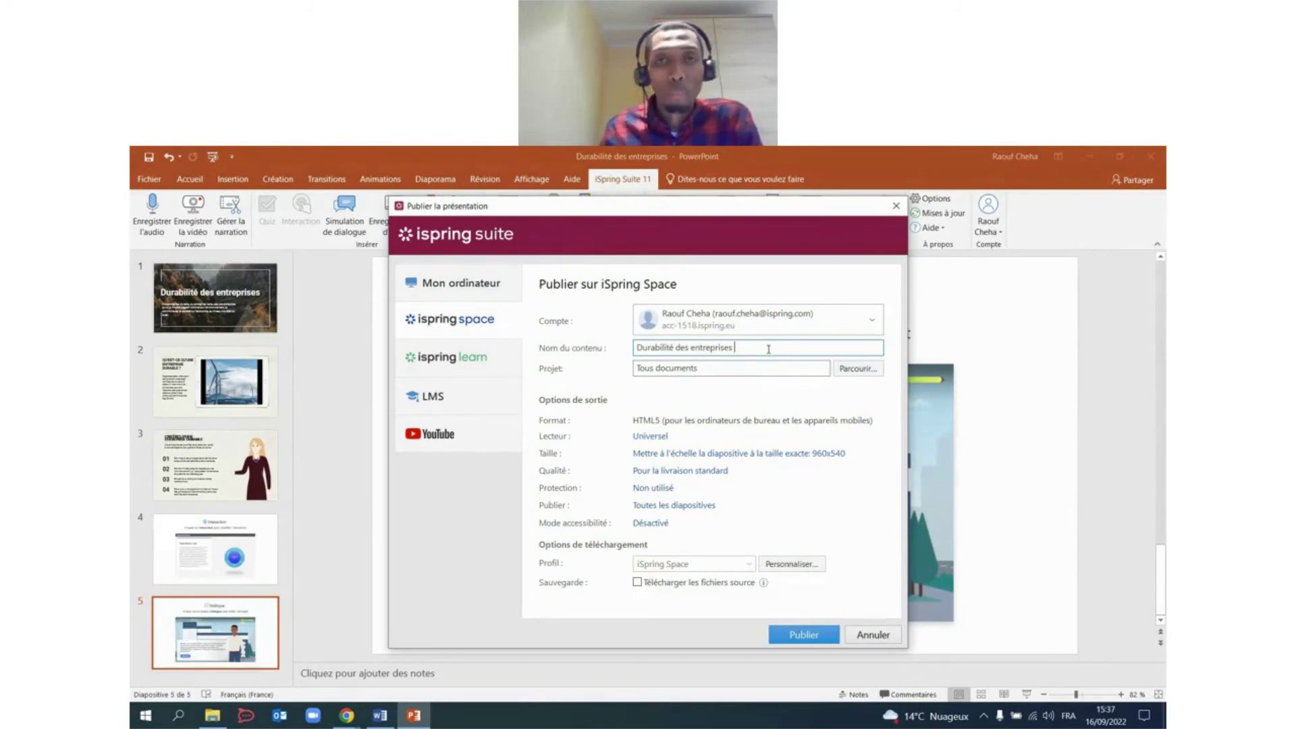
type("2")
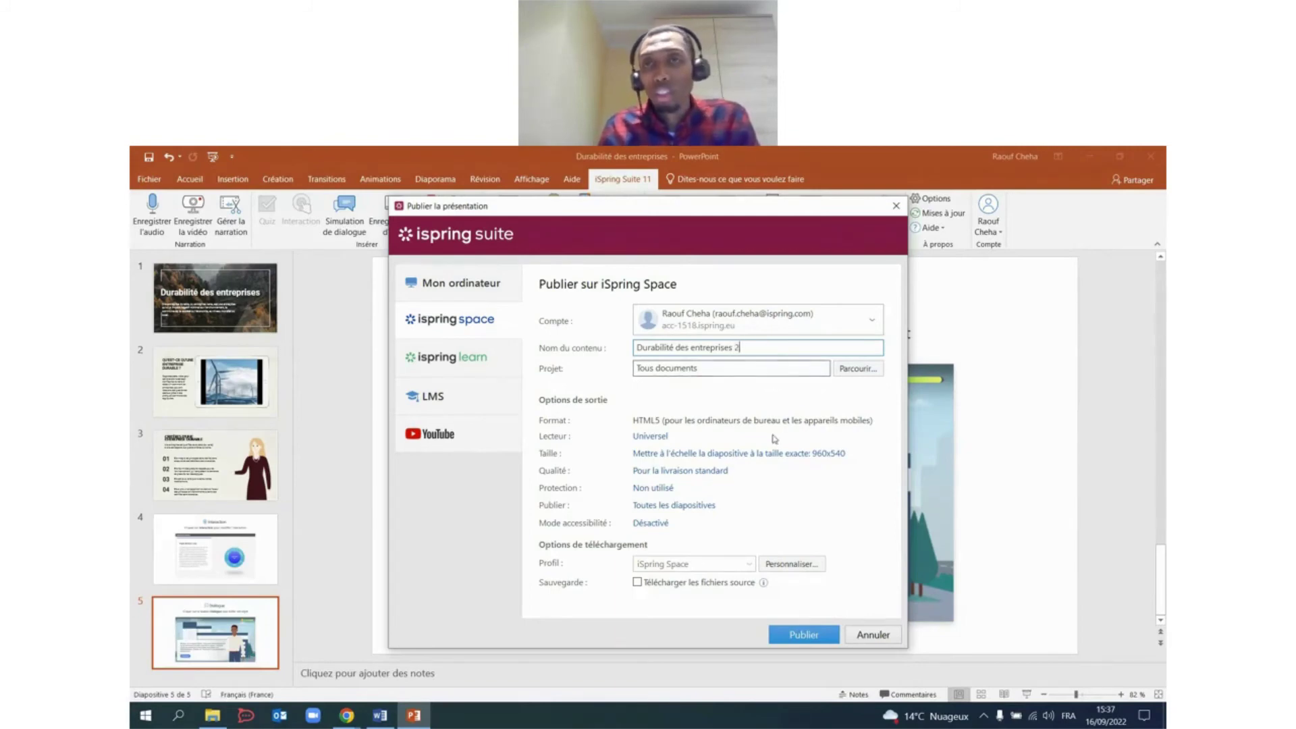
left_click(864, 372)
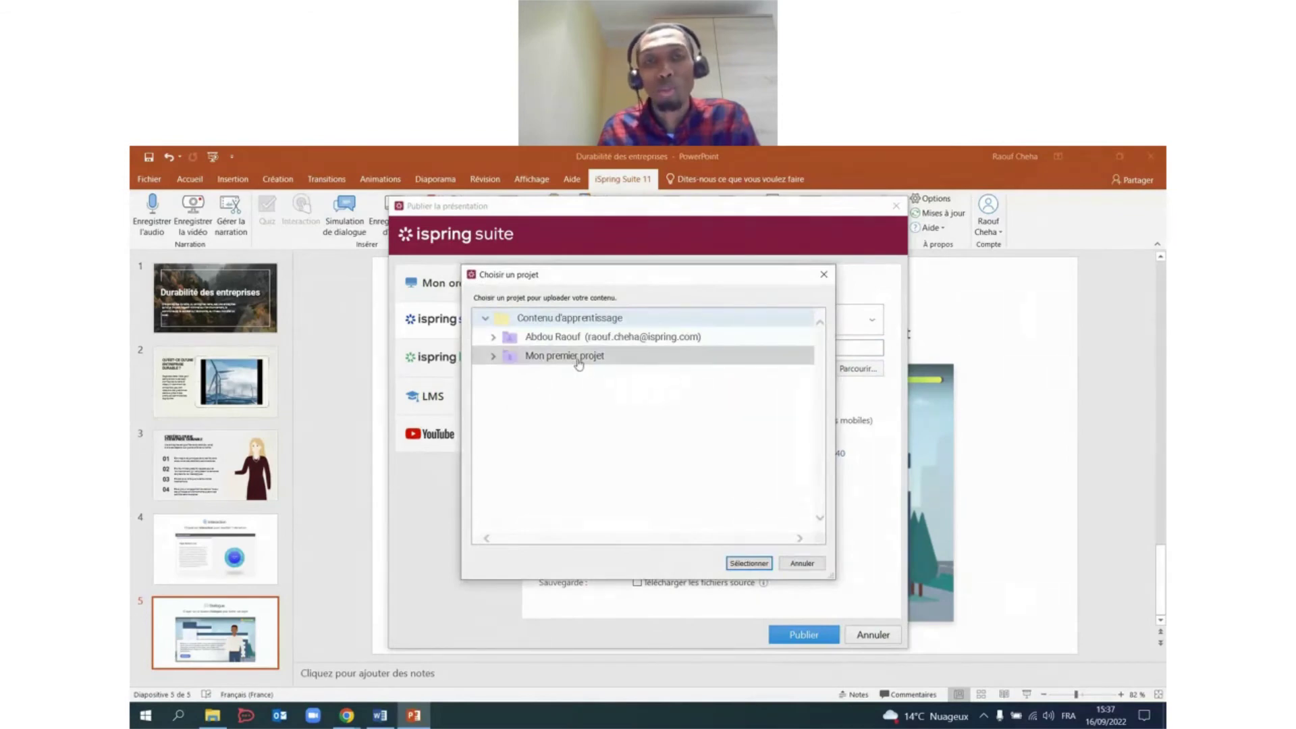
left_click(579, 358)
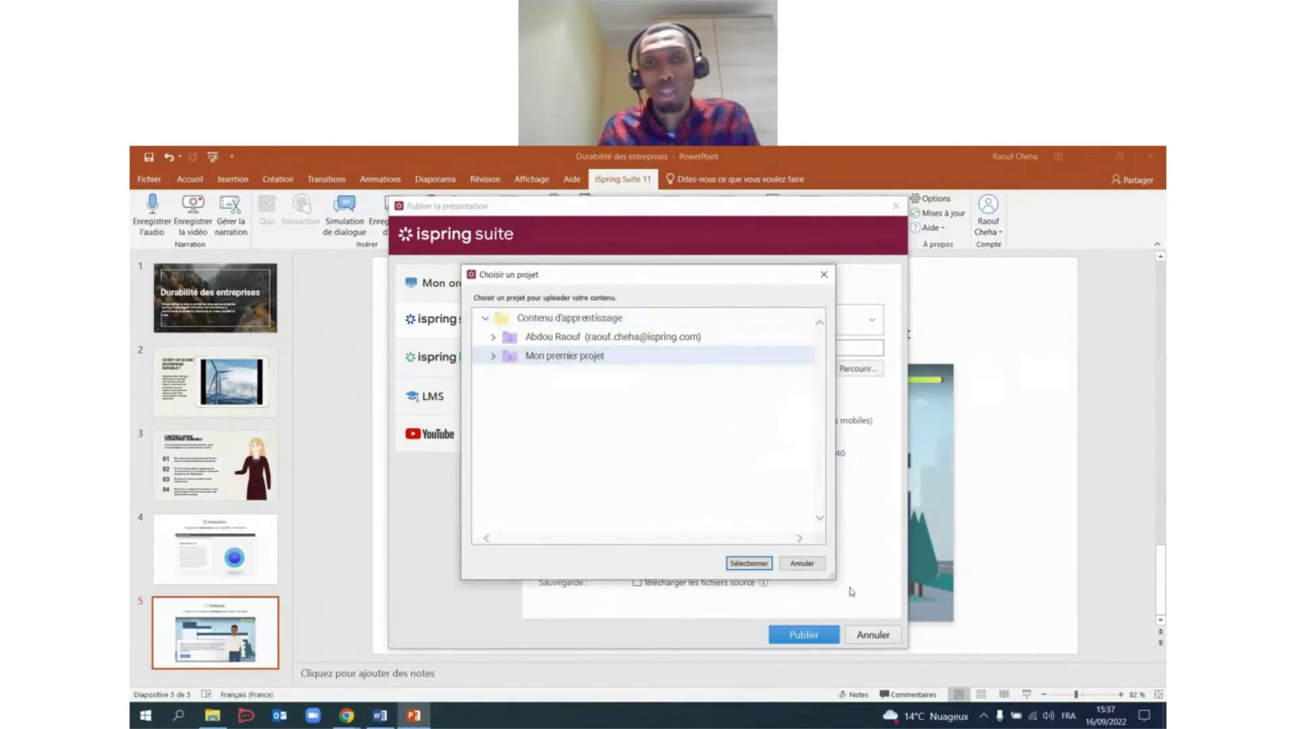
left_click(748, 563)
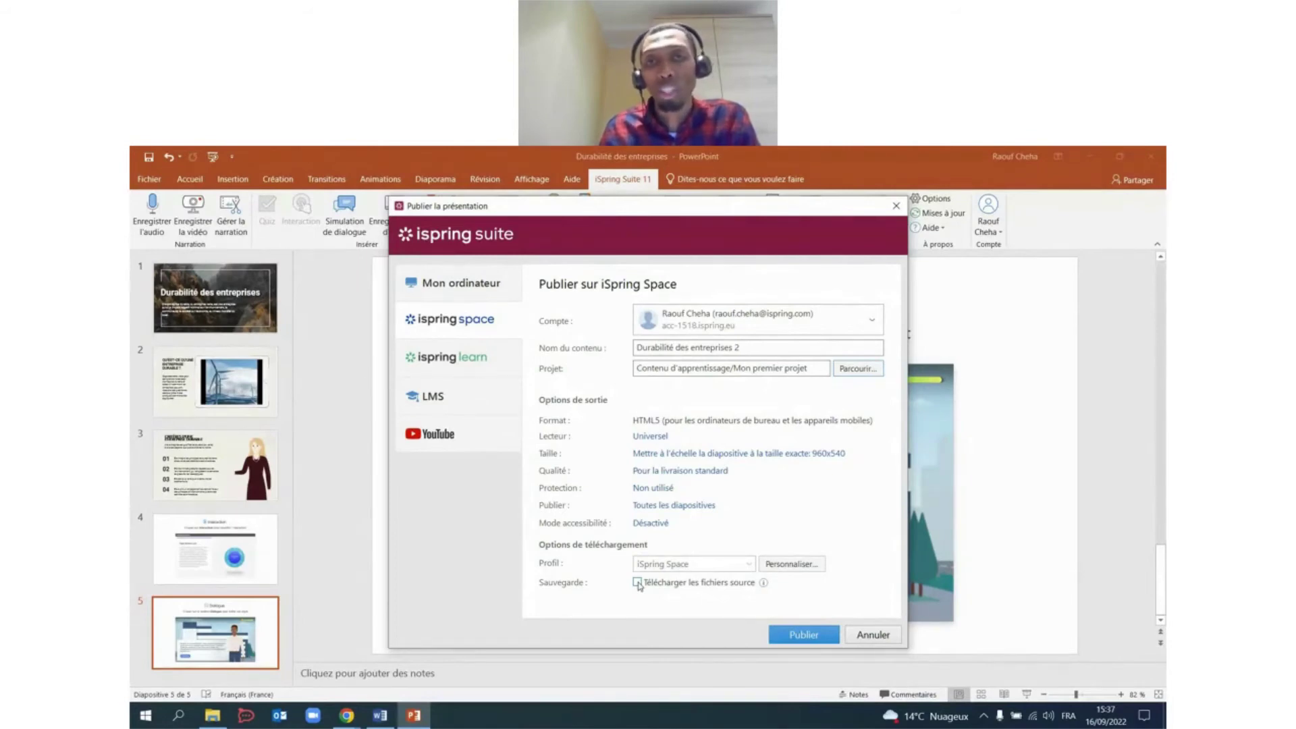
Publish with the source files included and open the result in iSpring Space.
left_click(638, 583)
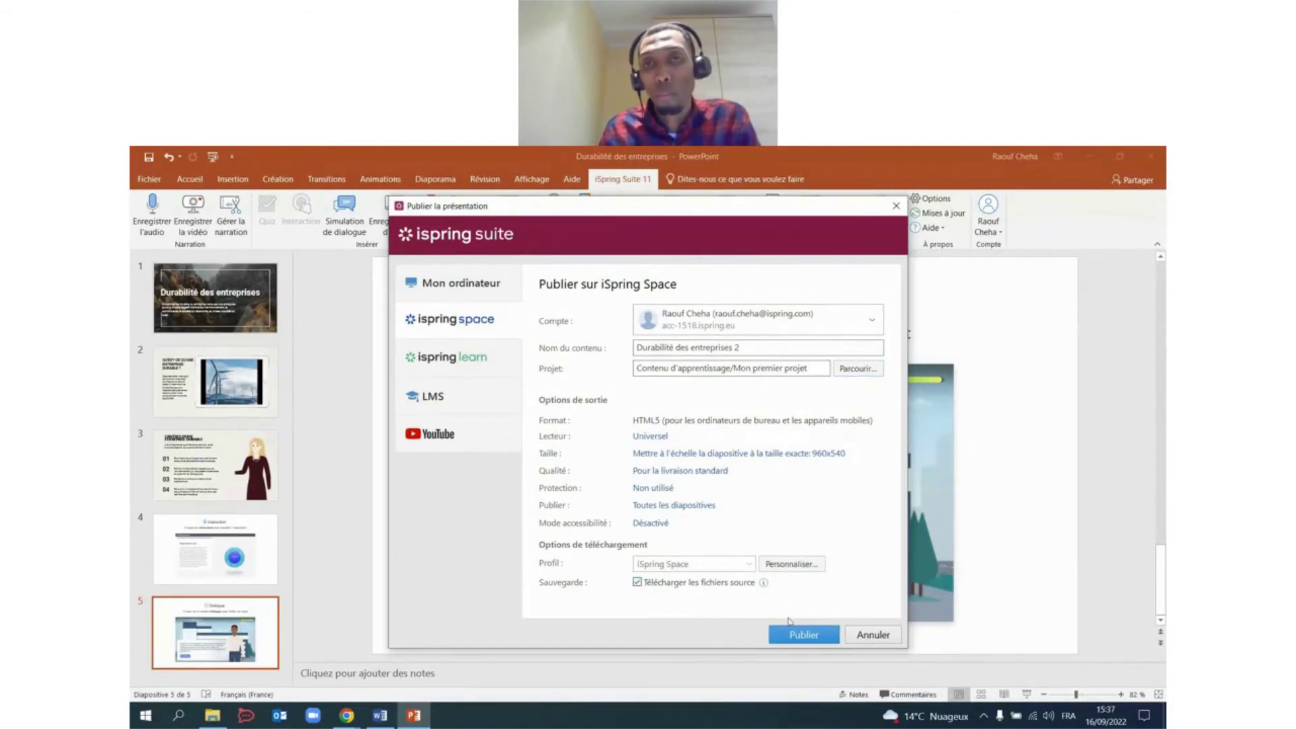
left_click(802, 634)
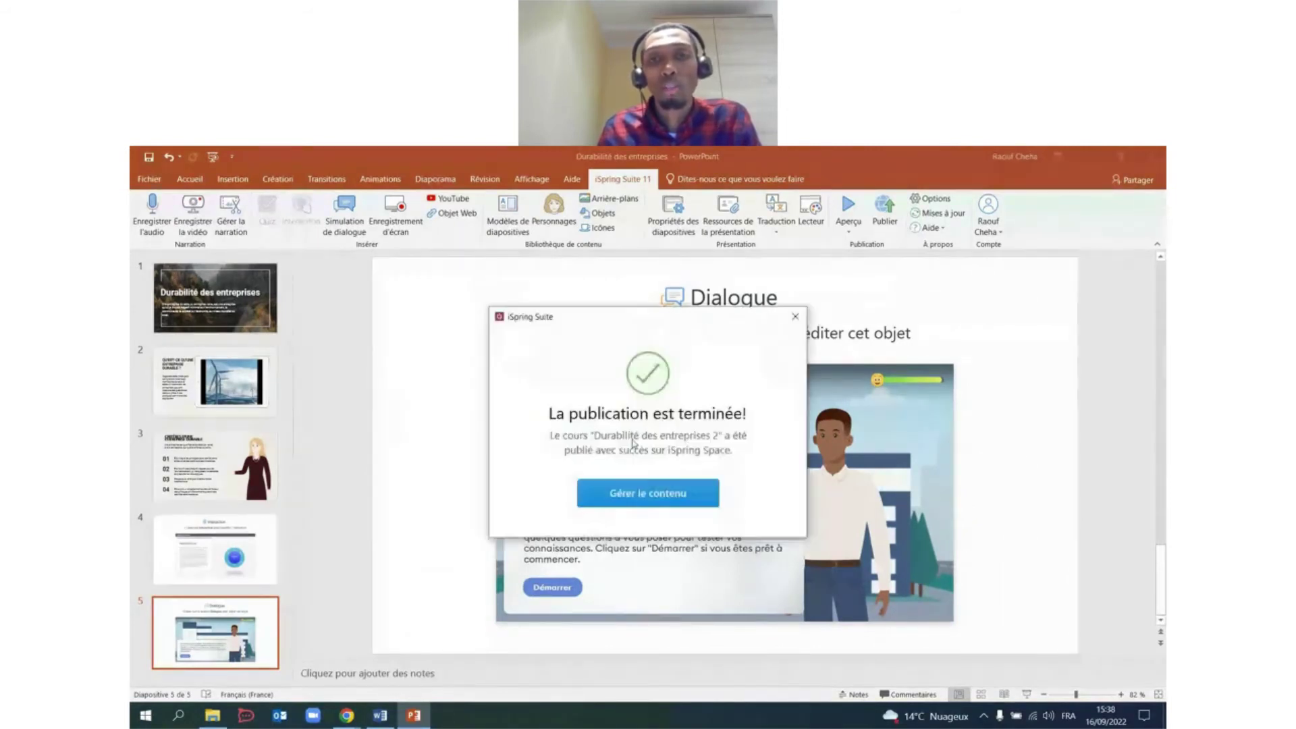
left_click(648, 493)
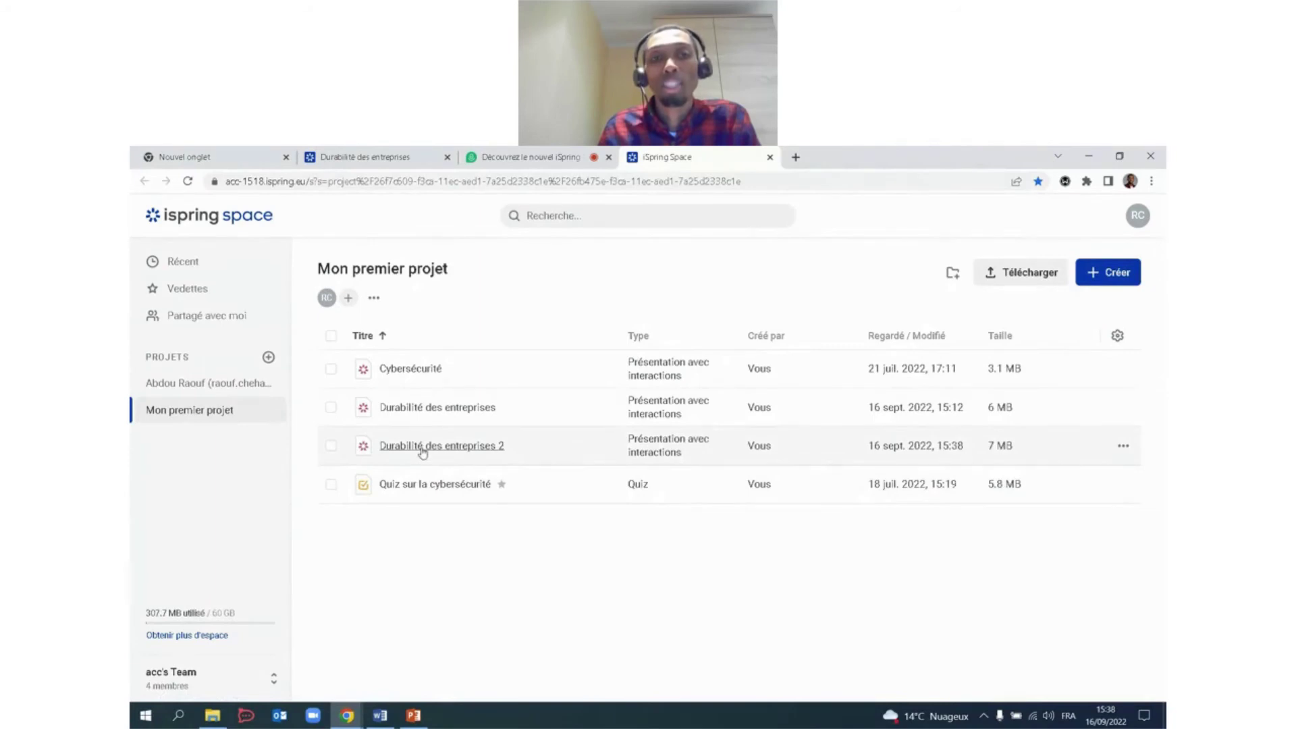
Preview Durabilité des entreprises 2, advance to slide 4 (Triple Bottom Line), and show the comments panel.
left_click(331, 447)
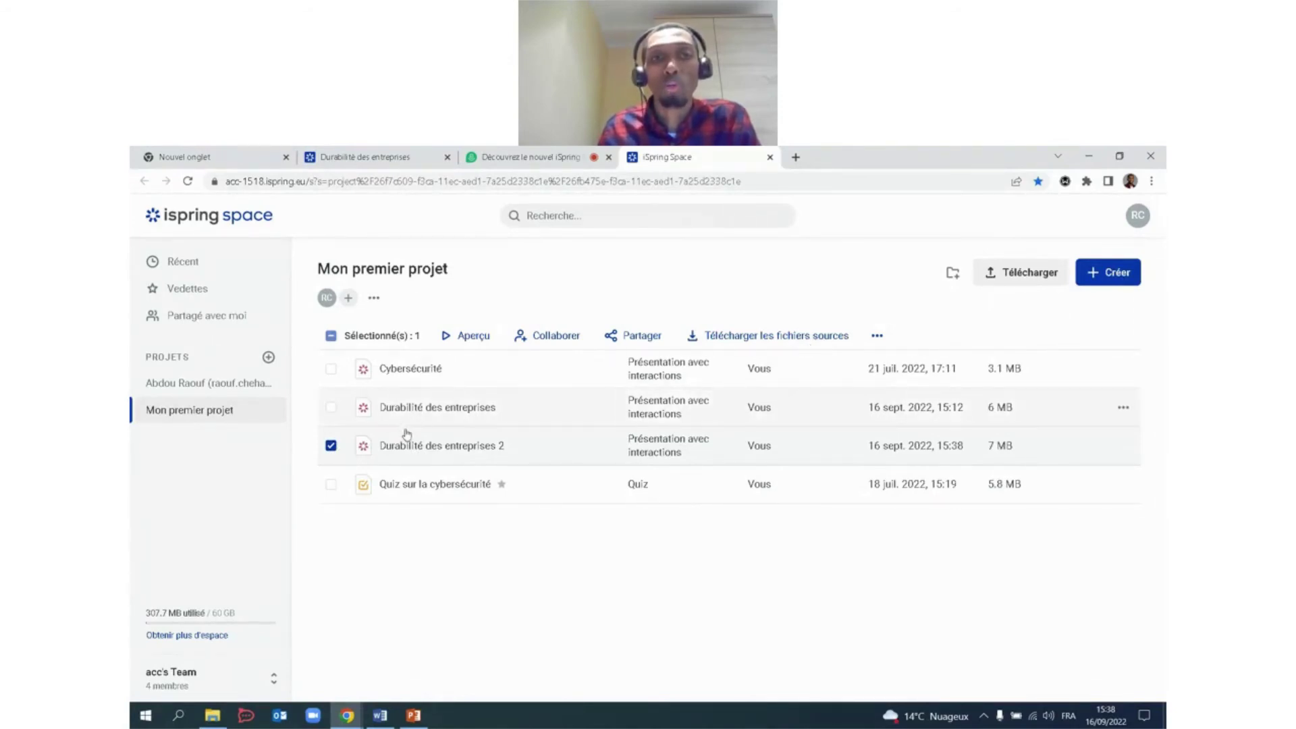
left_click(420, 447)
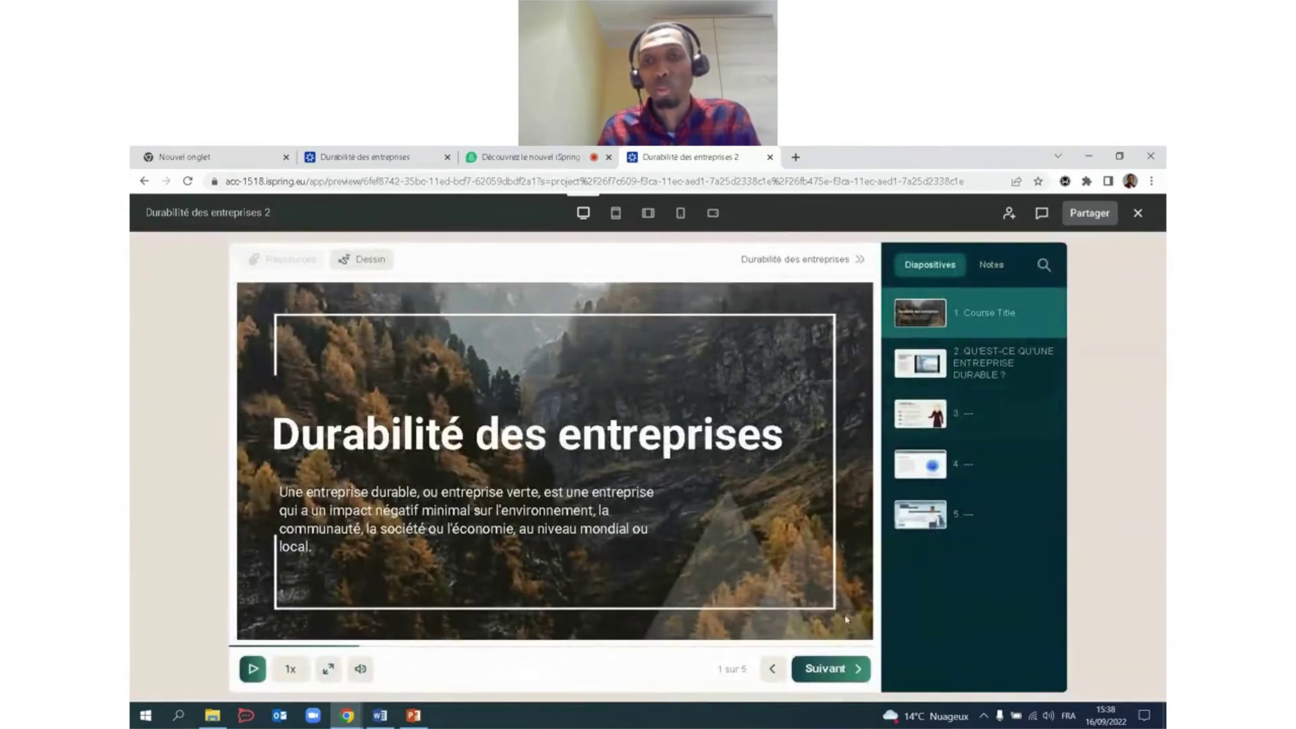
left_click(842, 675)
left_click(841, 675)
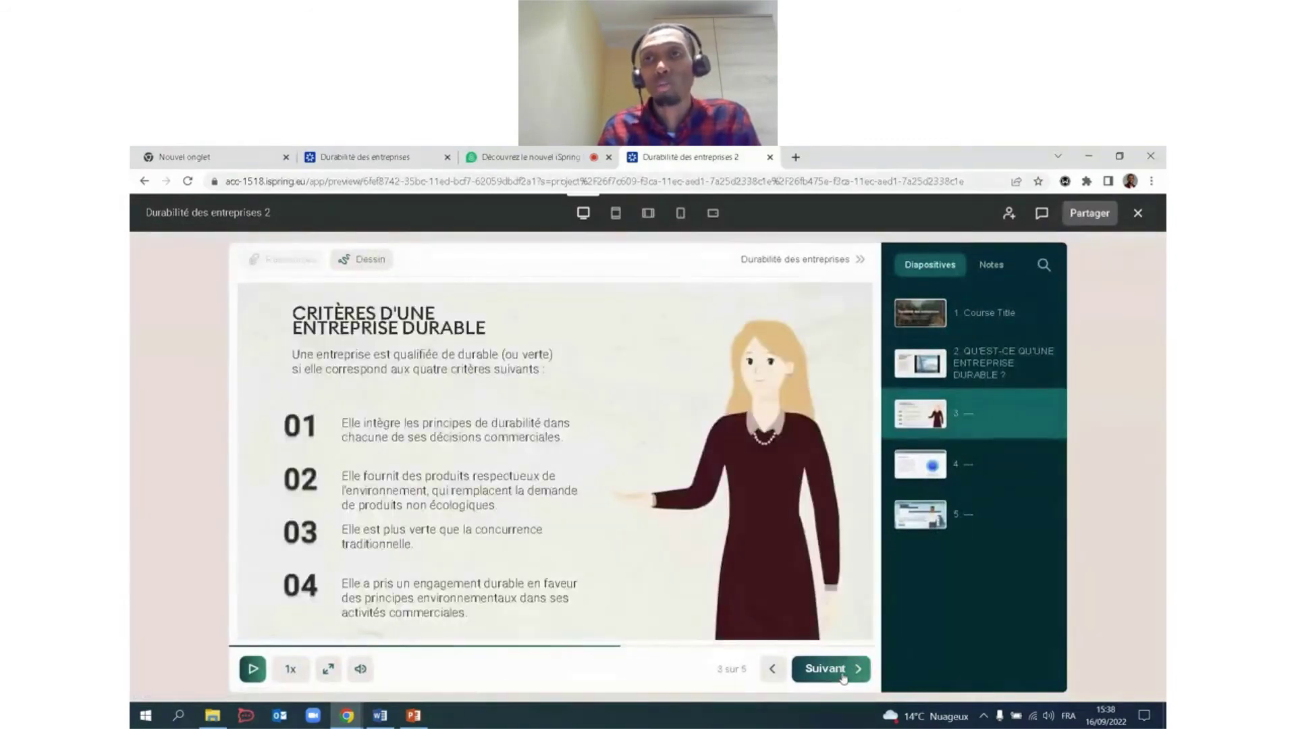
left_click(840, 672)
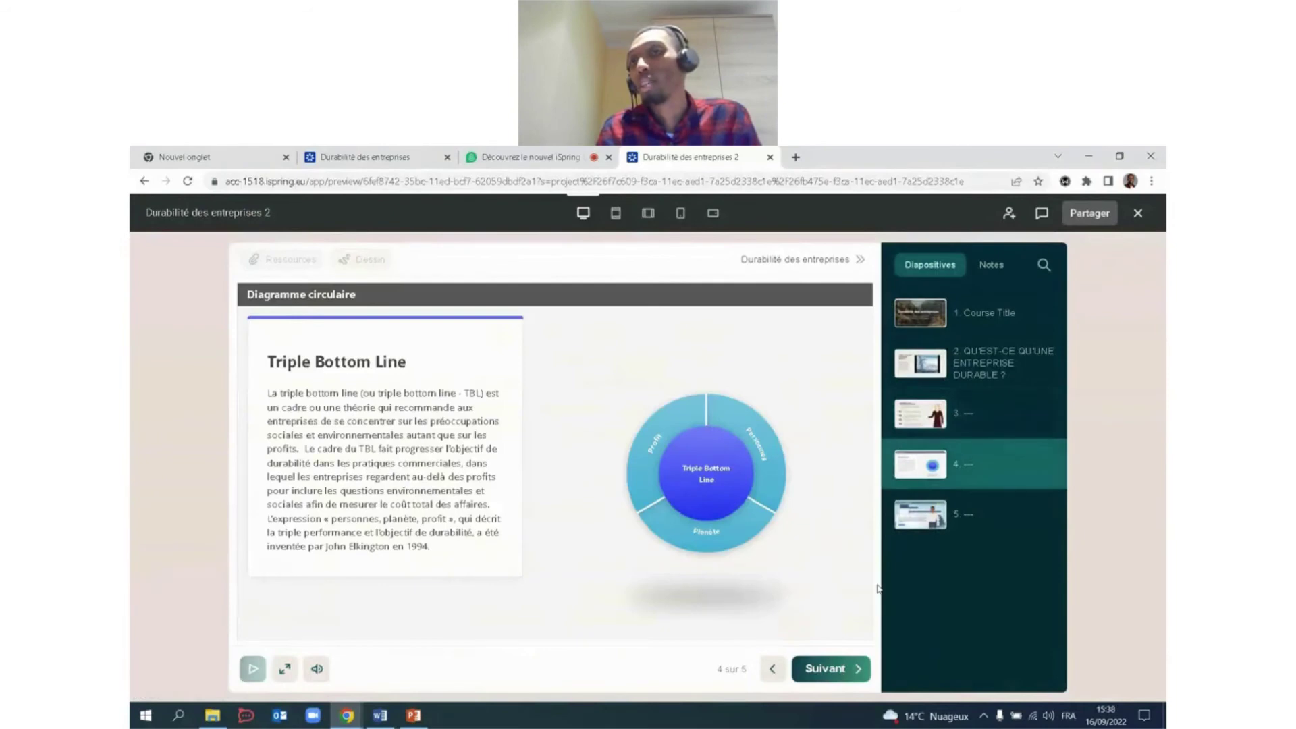
left_click(1043, 214)
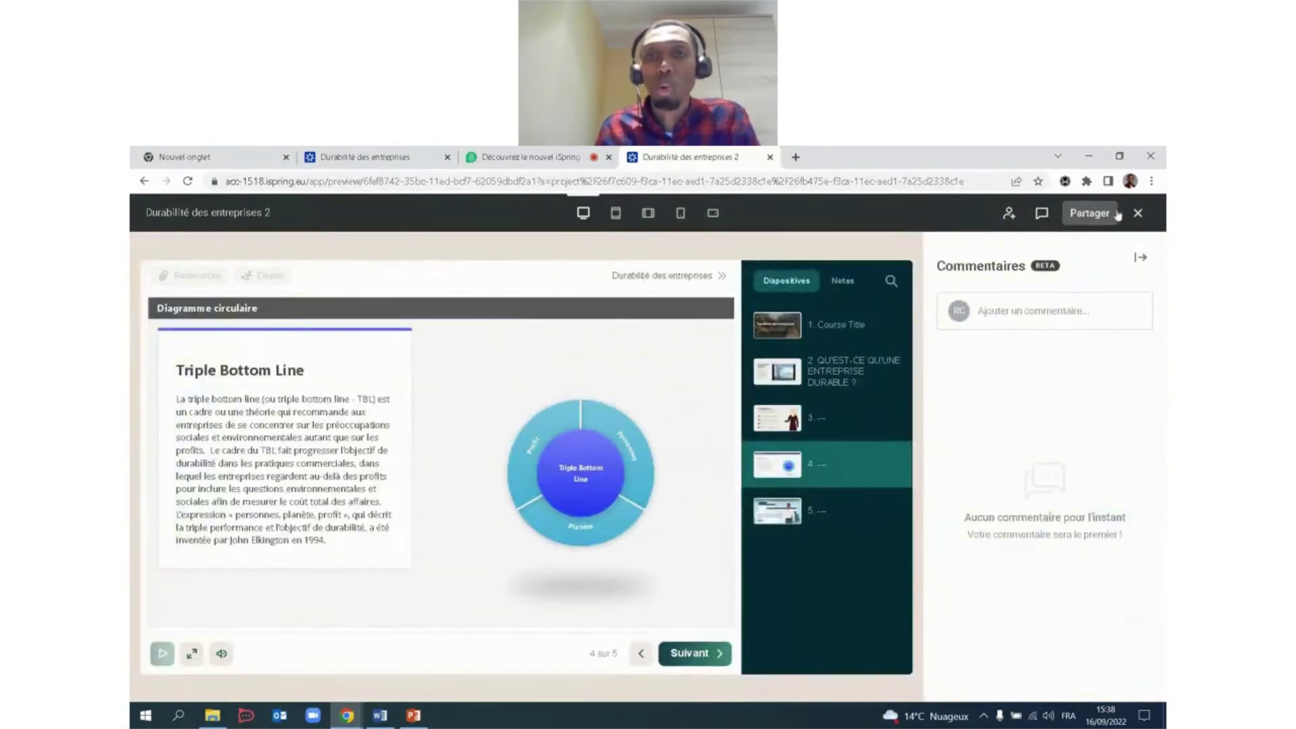
Make the course viewable via a public link and copy the link.
left_click(1086, 215)
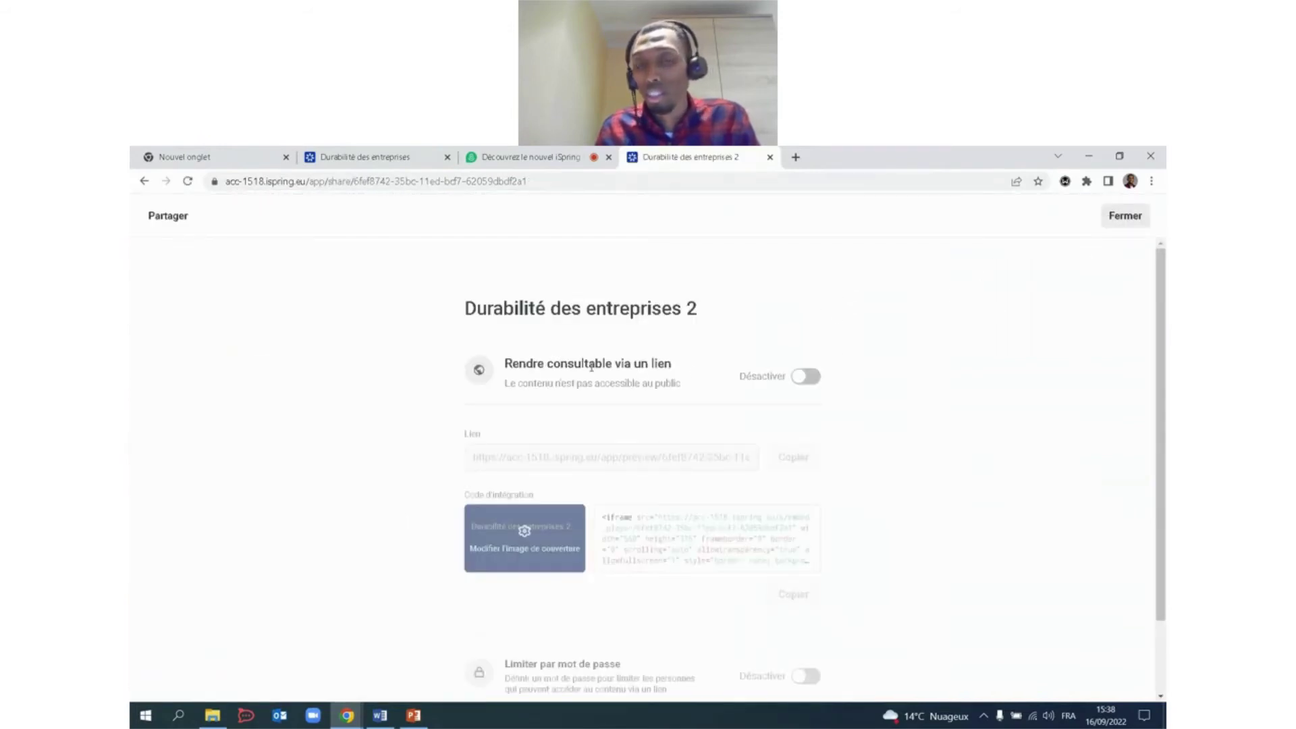
left_click(807, 377)
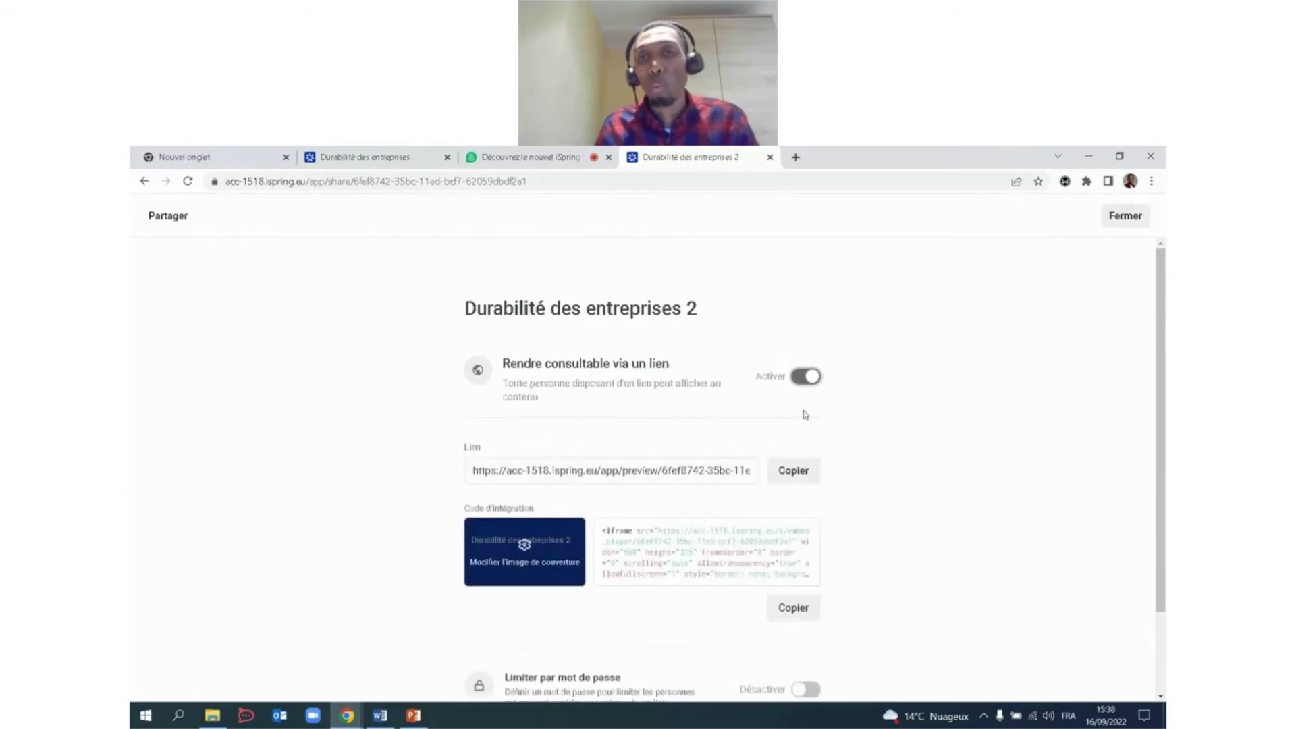
scroll(804, 405, "down", 1)
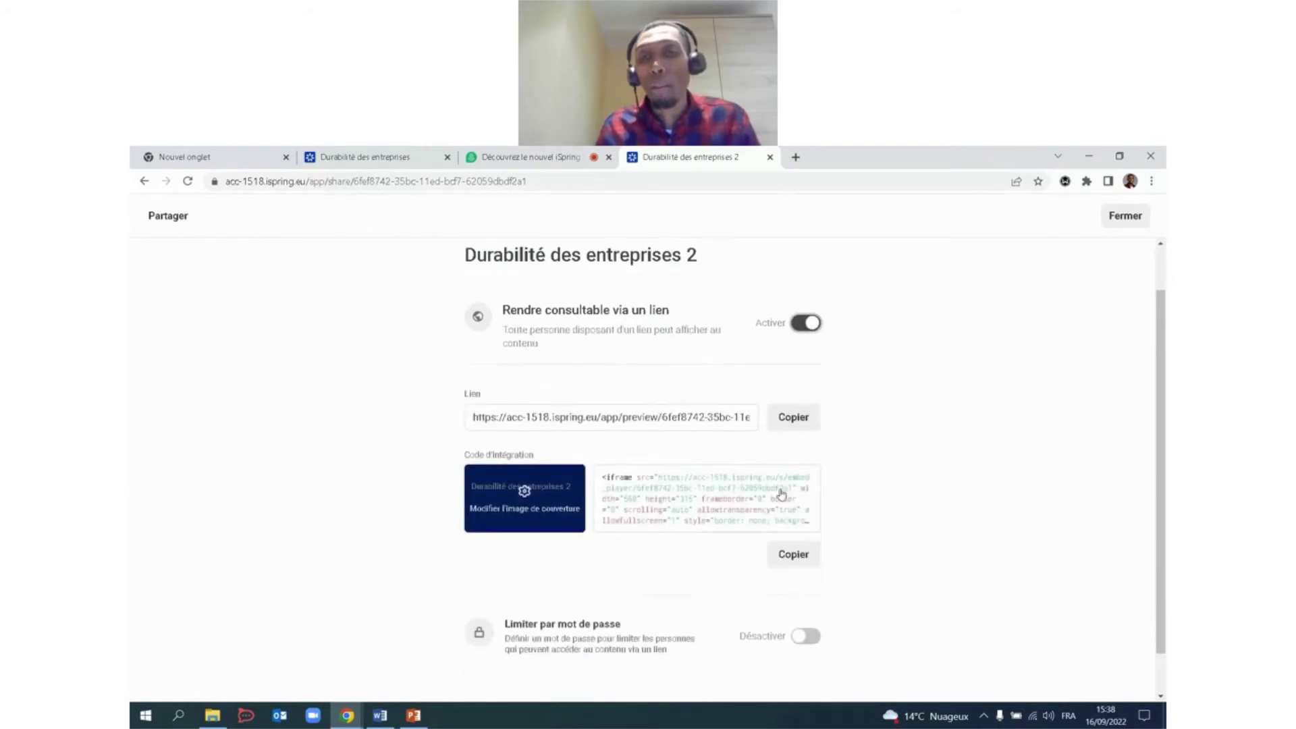
left_click(802, 412)
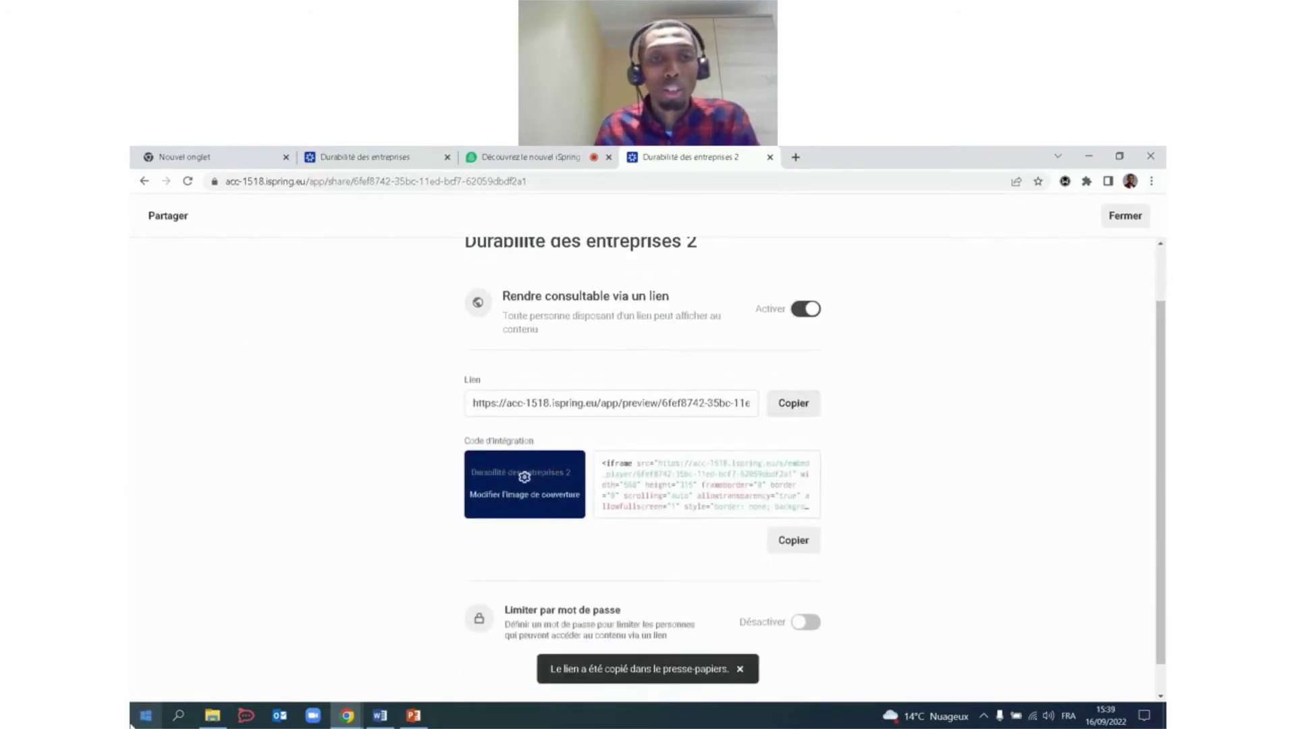
Test the copied link in a new Edge window, then close Edge and the sharing settings.
left_click(139, 725)
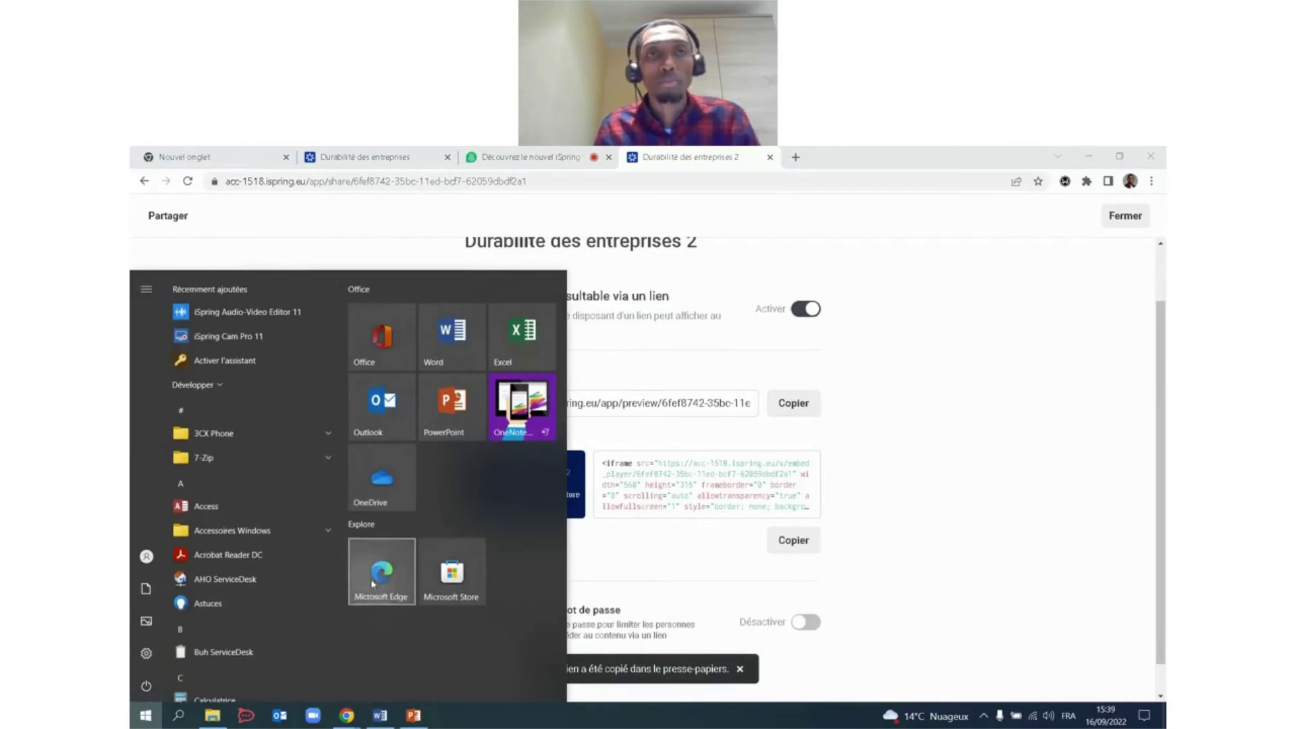
left_click(378, 645)
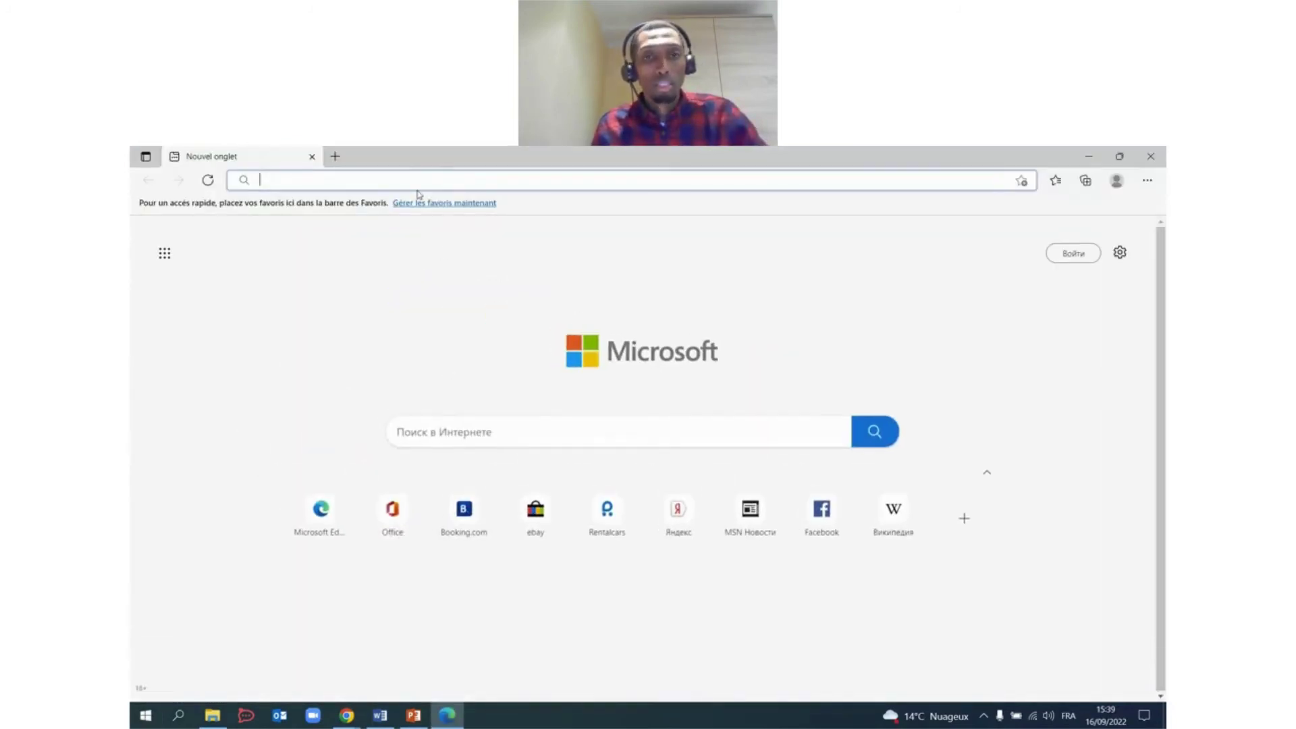
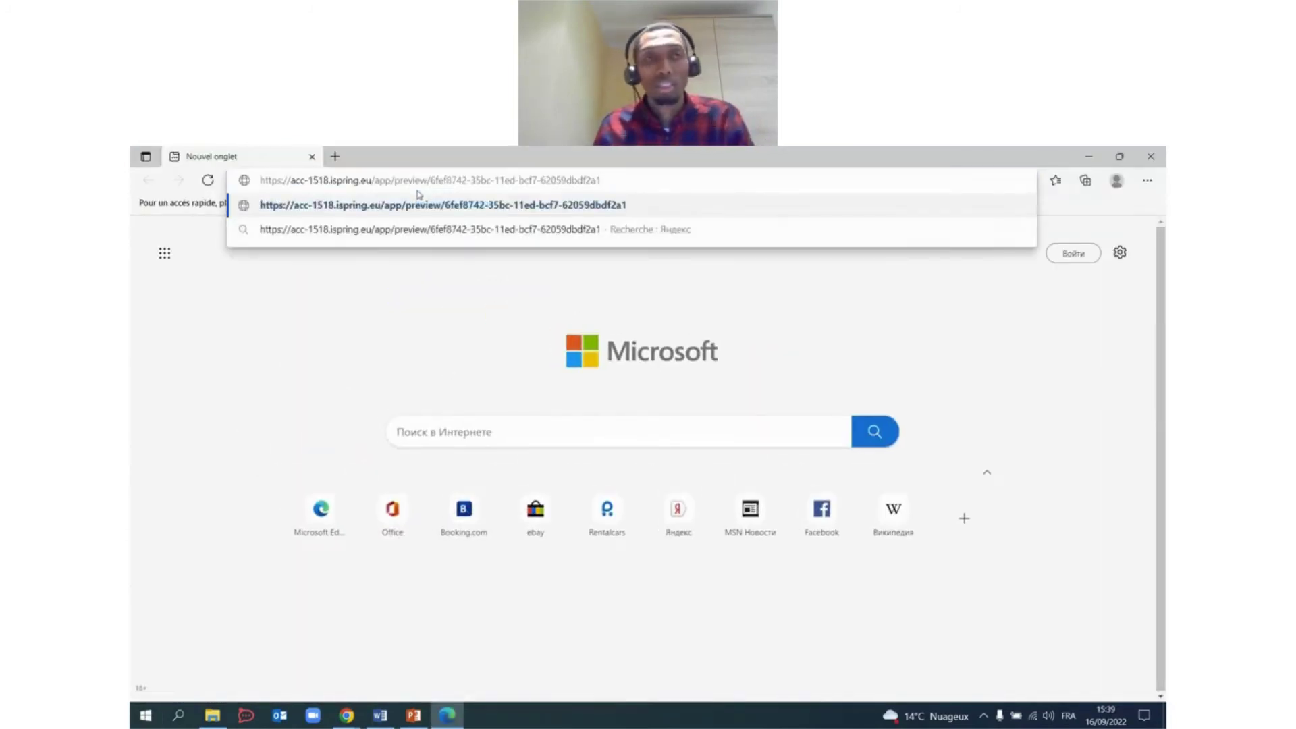
key("Return")
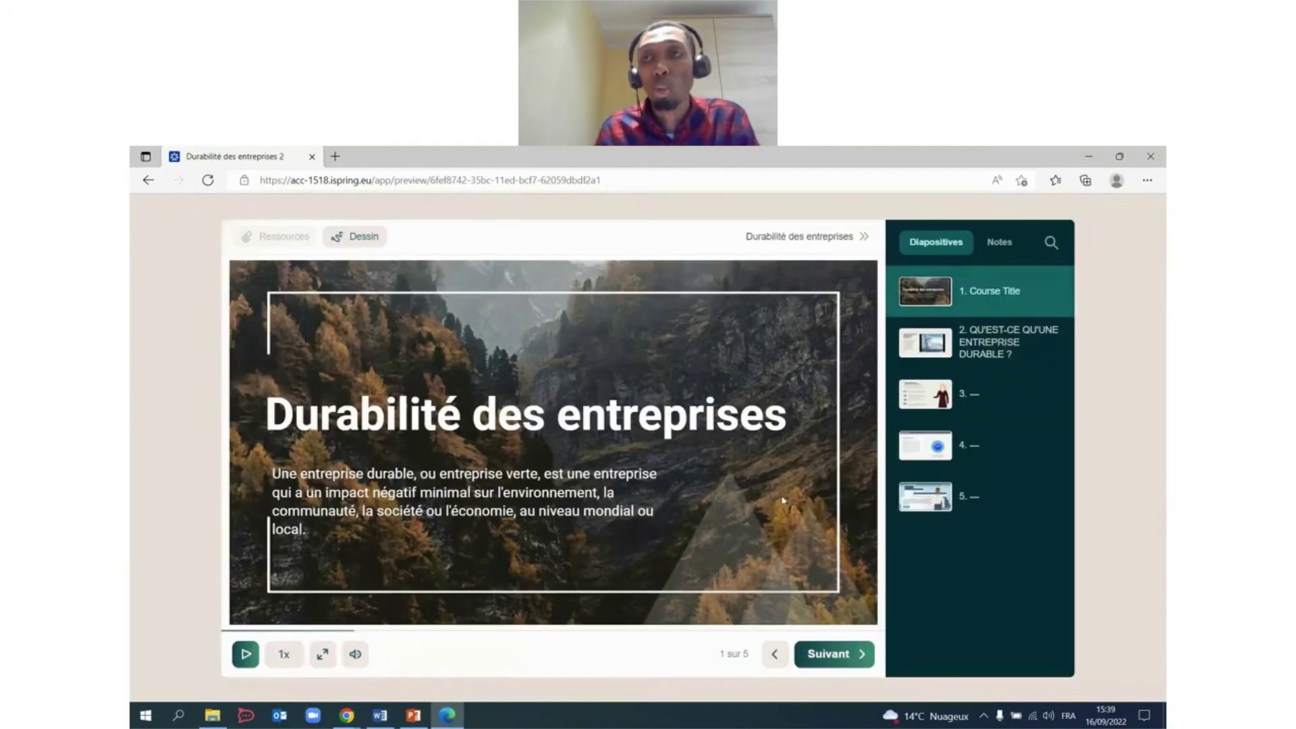
left_click(1150, 156)
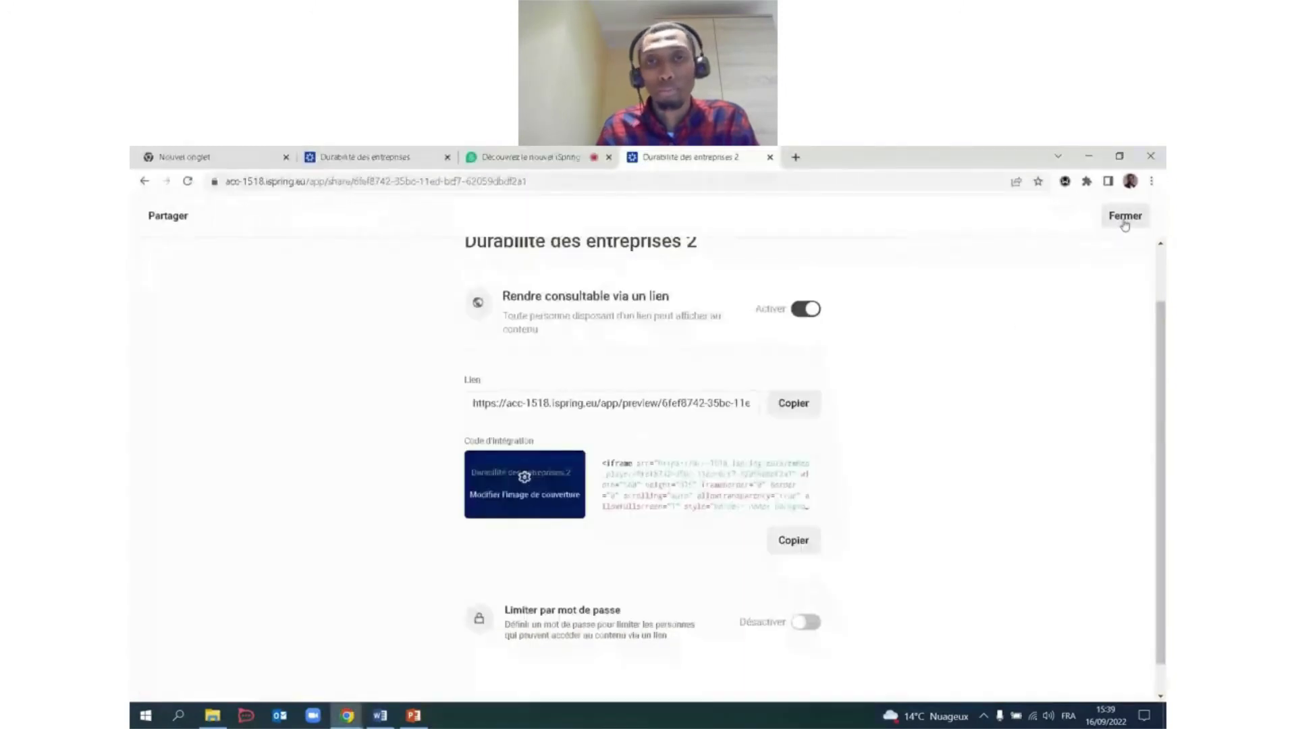
left_click(1125, 222)
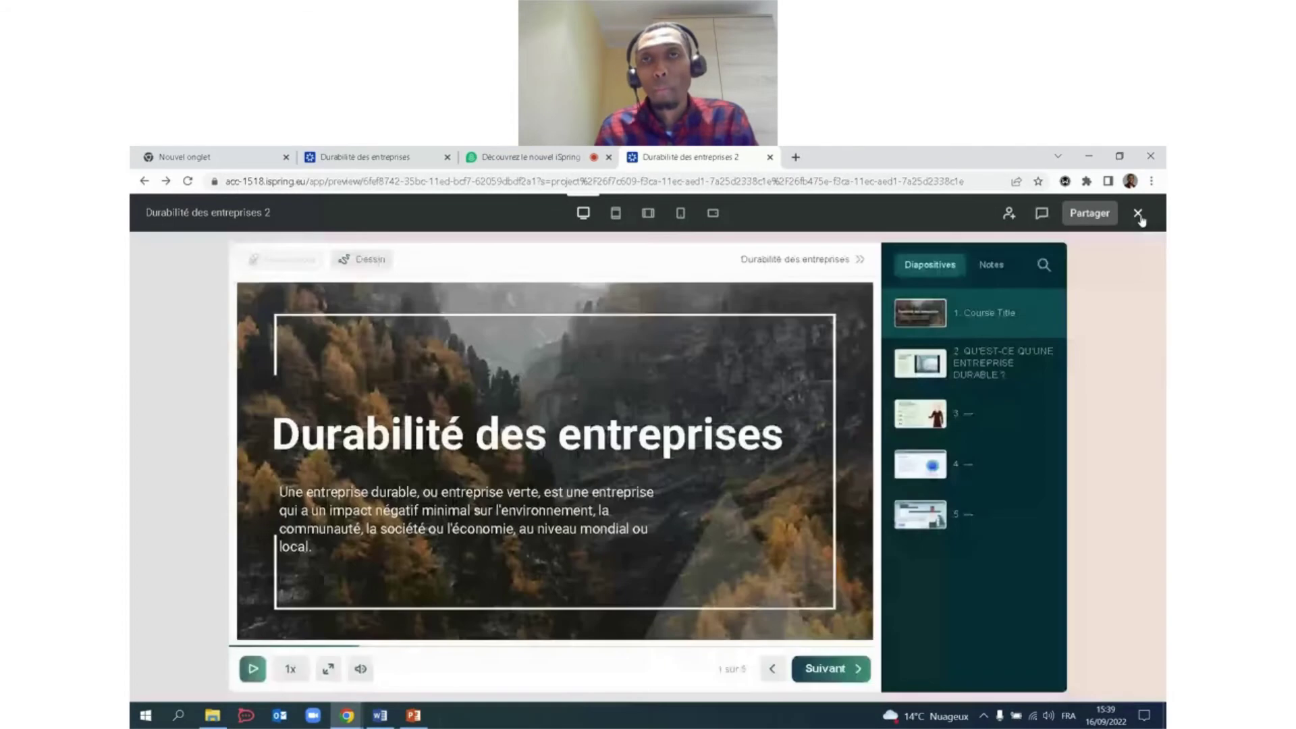
Leave the preview and review Mon premier projet's collaborator permissions (Peut modifier) without adding anyone.
left_click(1138, 213)
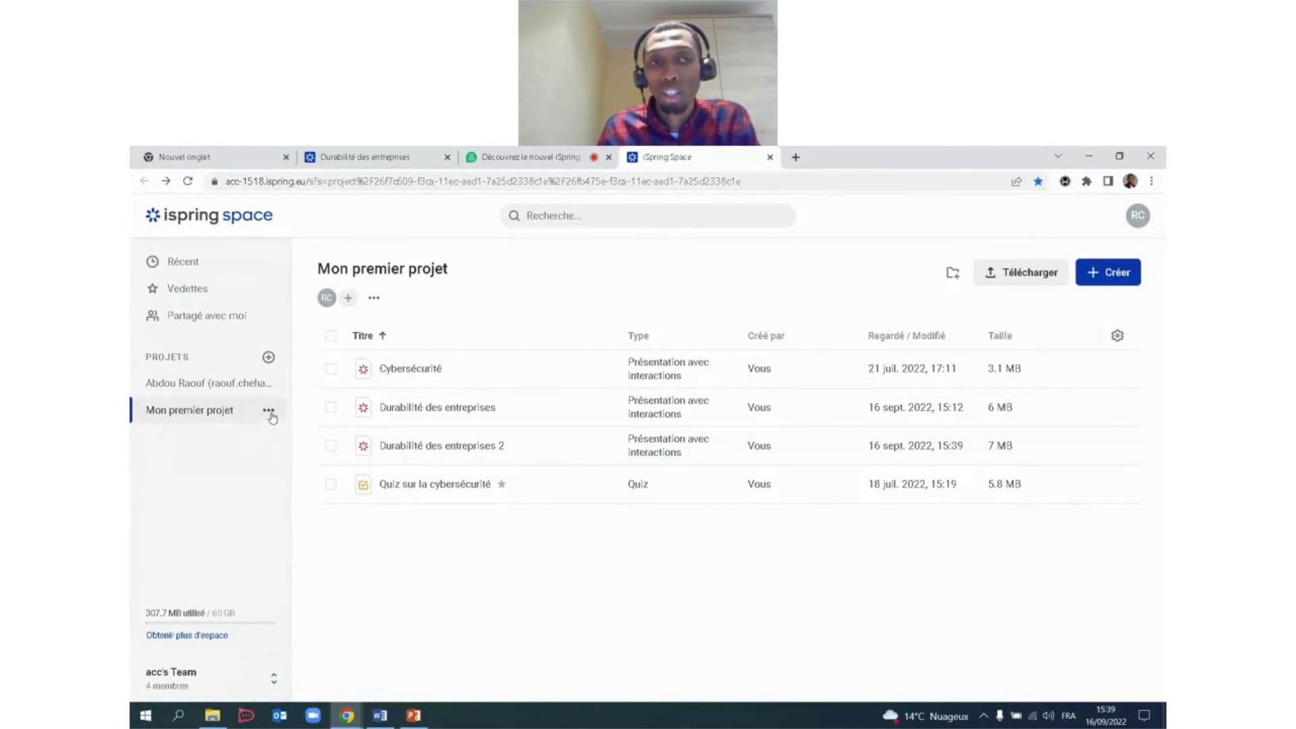
left_click(268, 412)
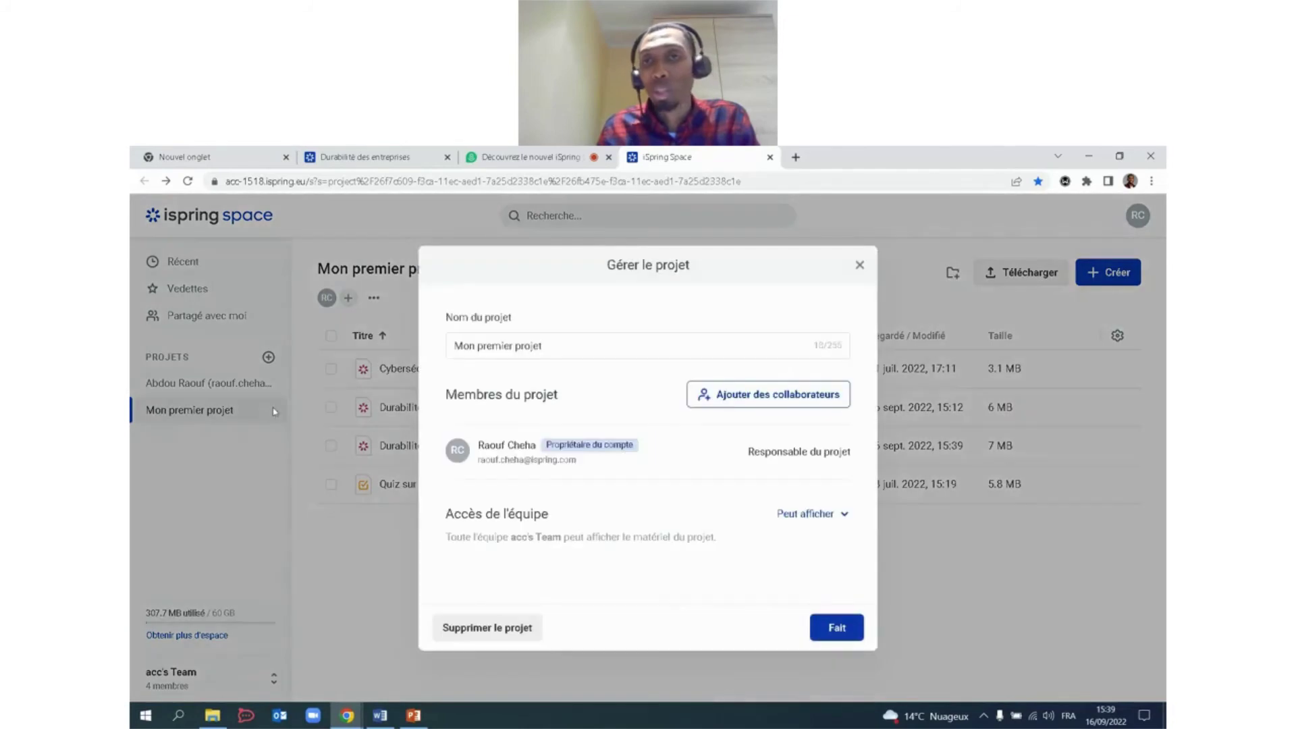
left_click(785, 397)
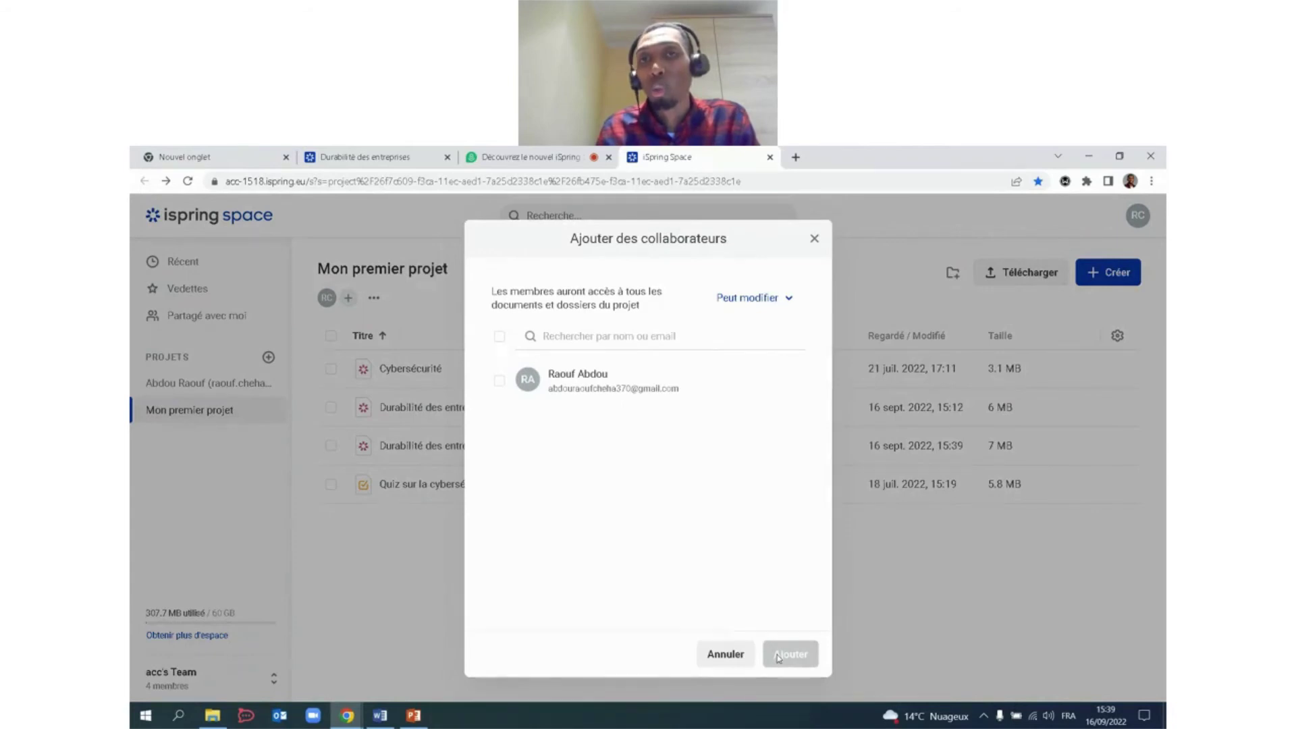
left_click(789, 301)
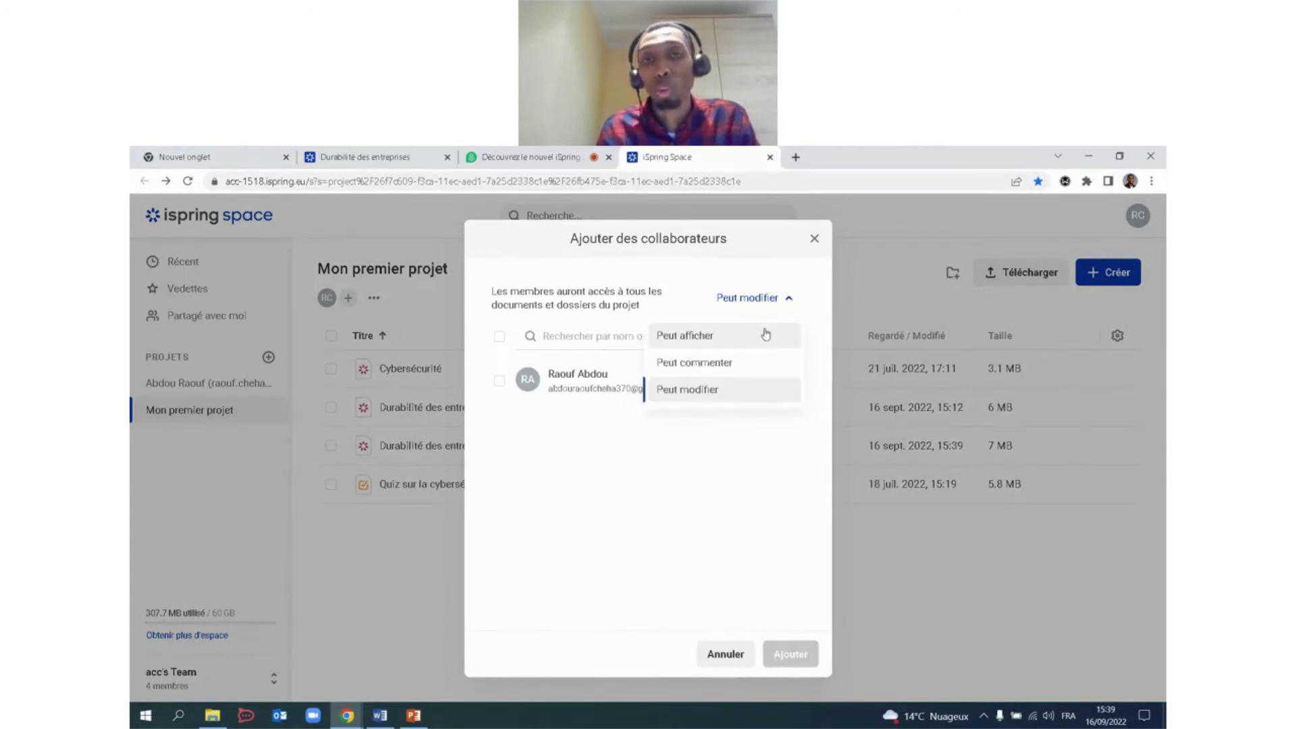
left_click(771, 428)
left_click(735, 655)
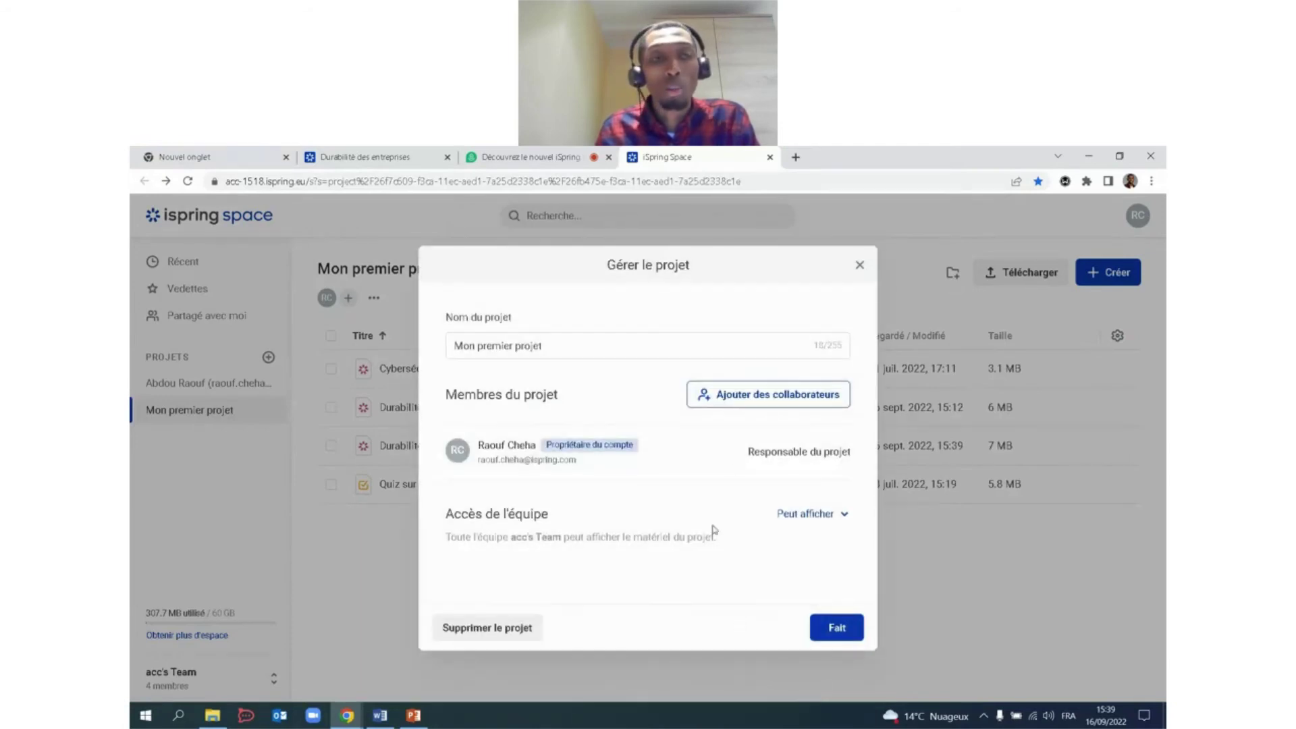
left_click(858, 263)
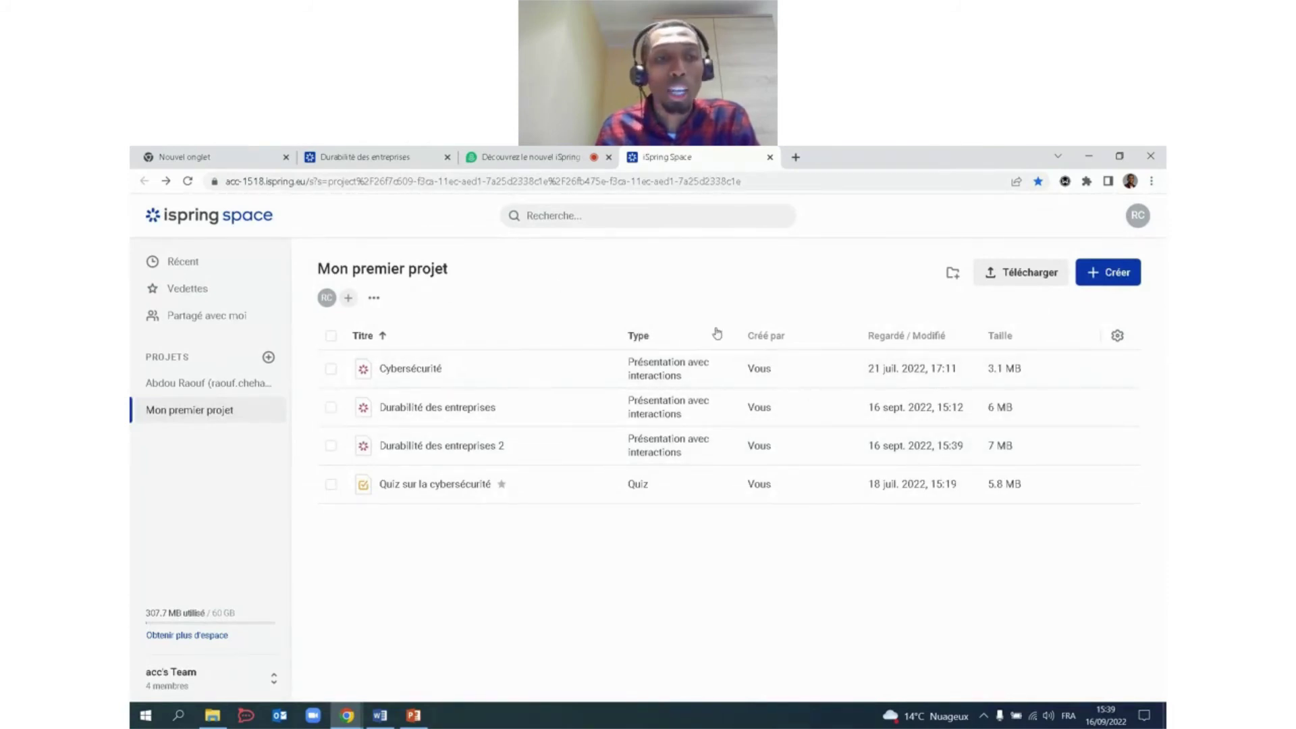
Open the team's Équipe et paramètres page and look at the invite dialog without sending an invitation.
left_click(215, 665)
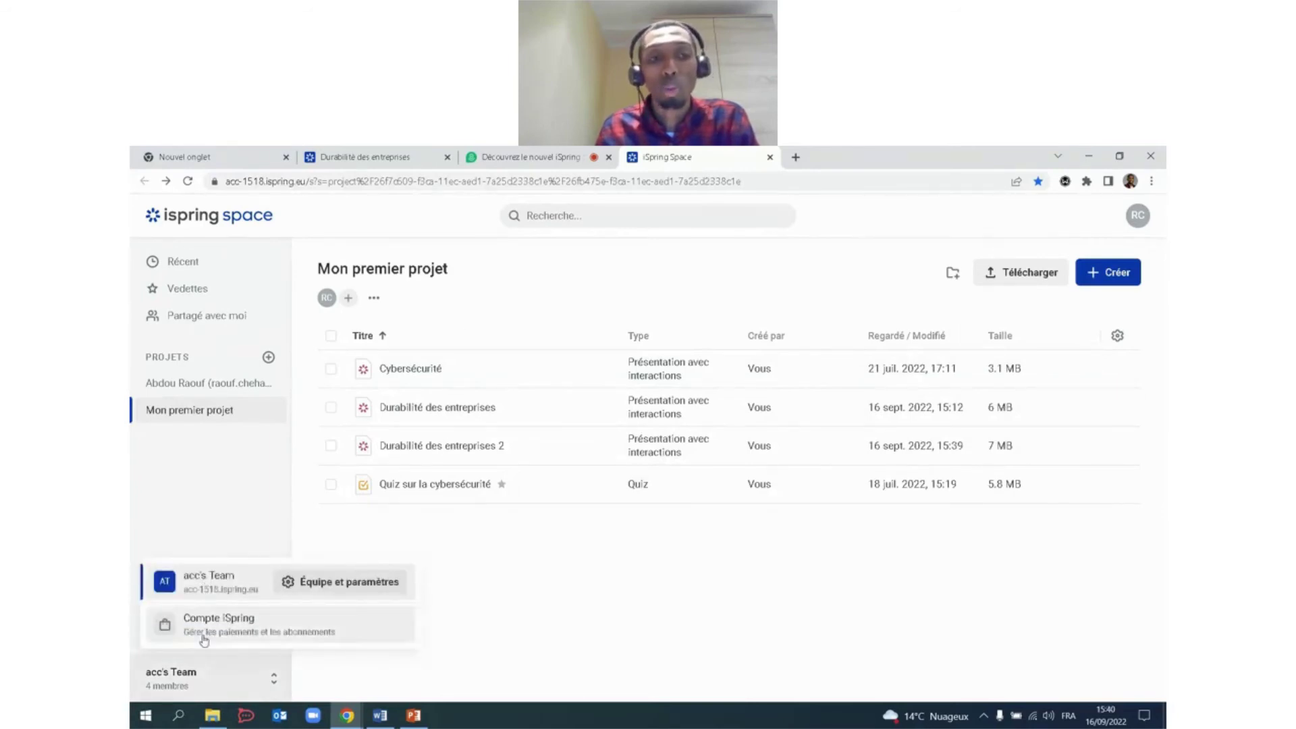
left_click(206, 677)
left_click(185, 682)
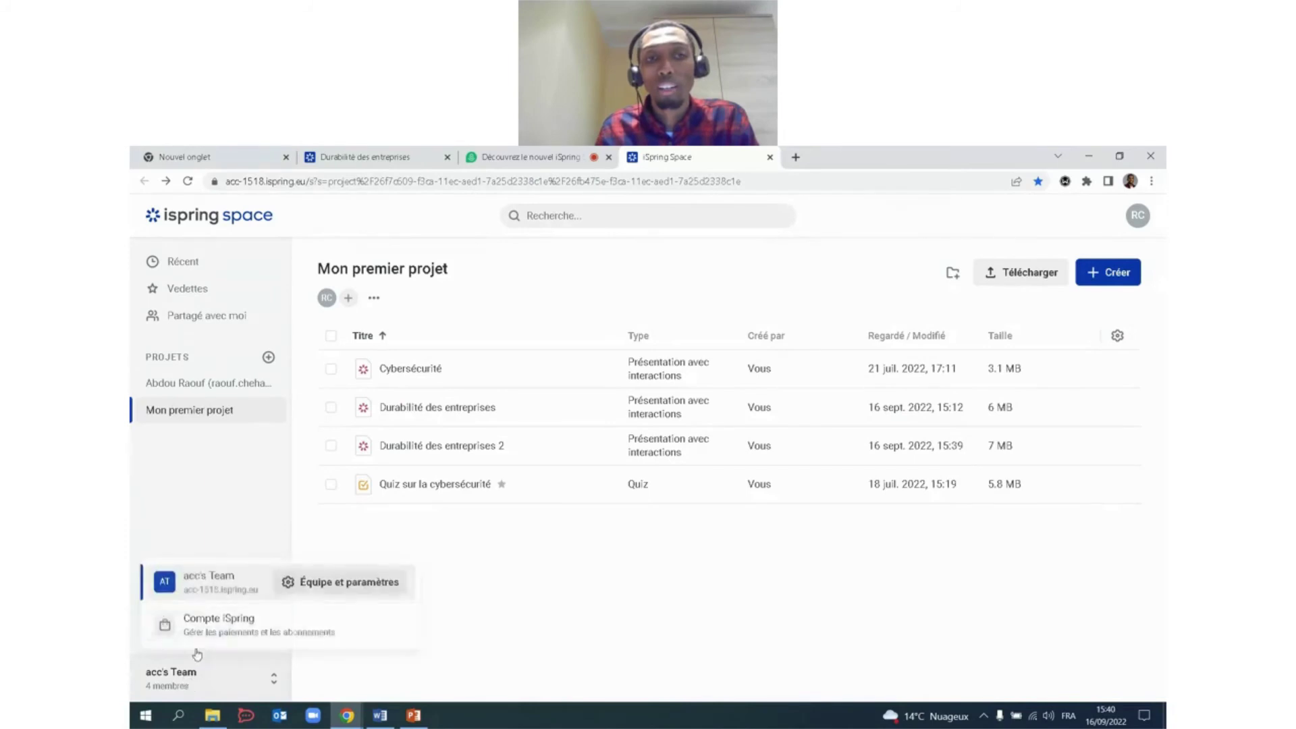
left_click(193, 584)
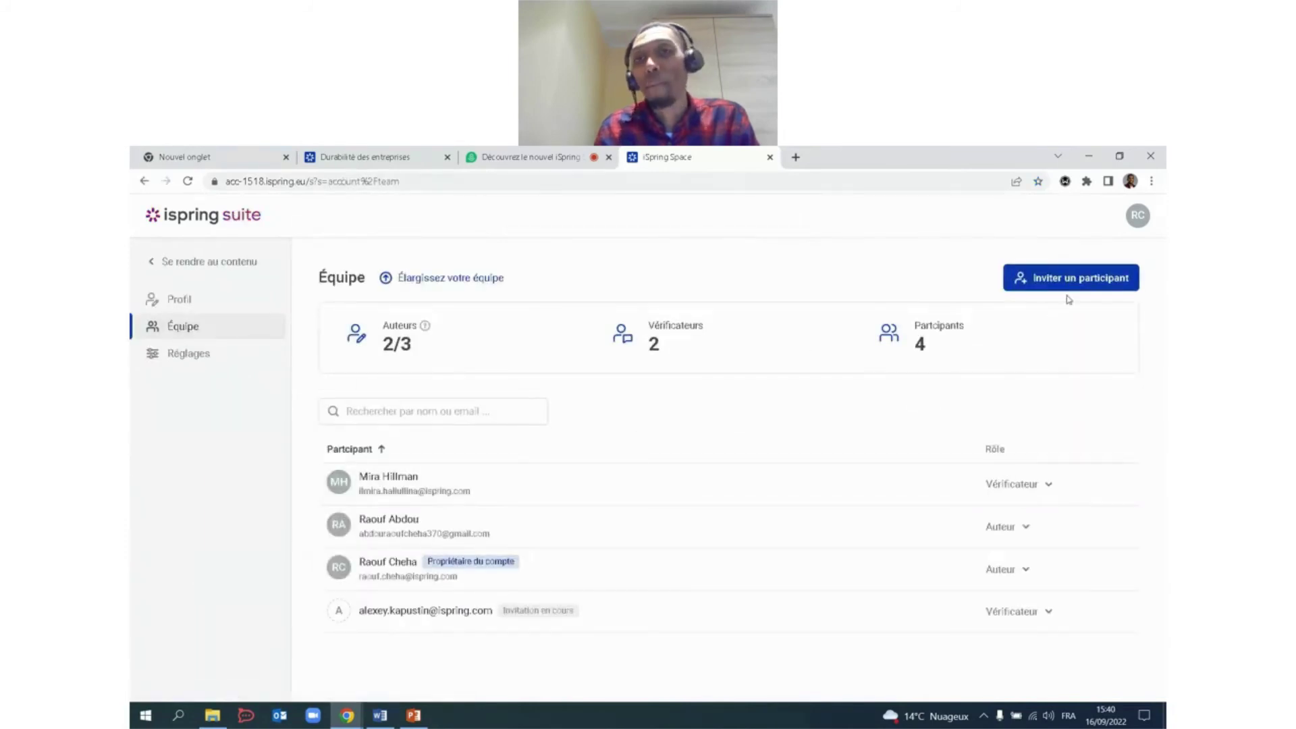
left_click(1070, 287)
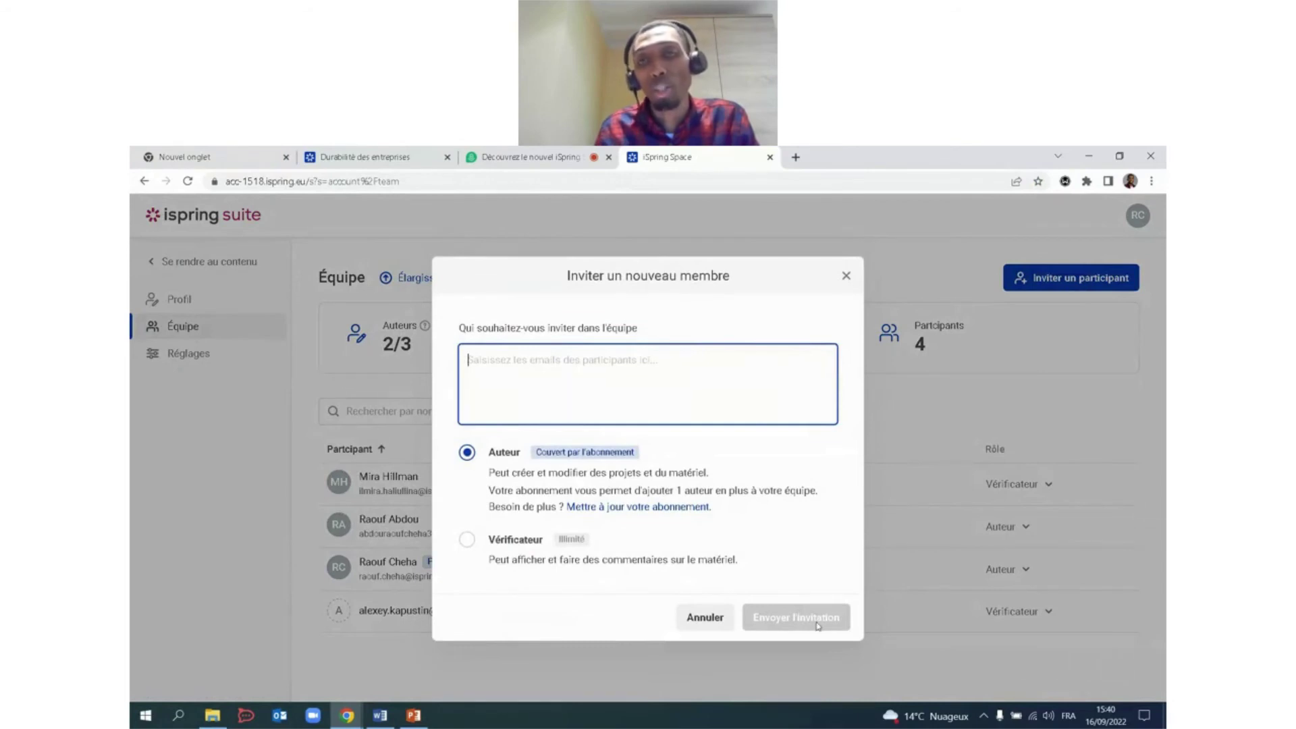
left_click(847, 277)
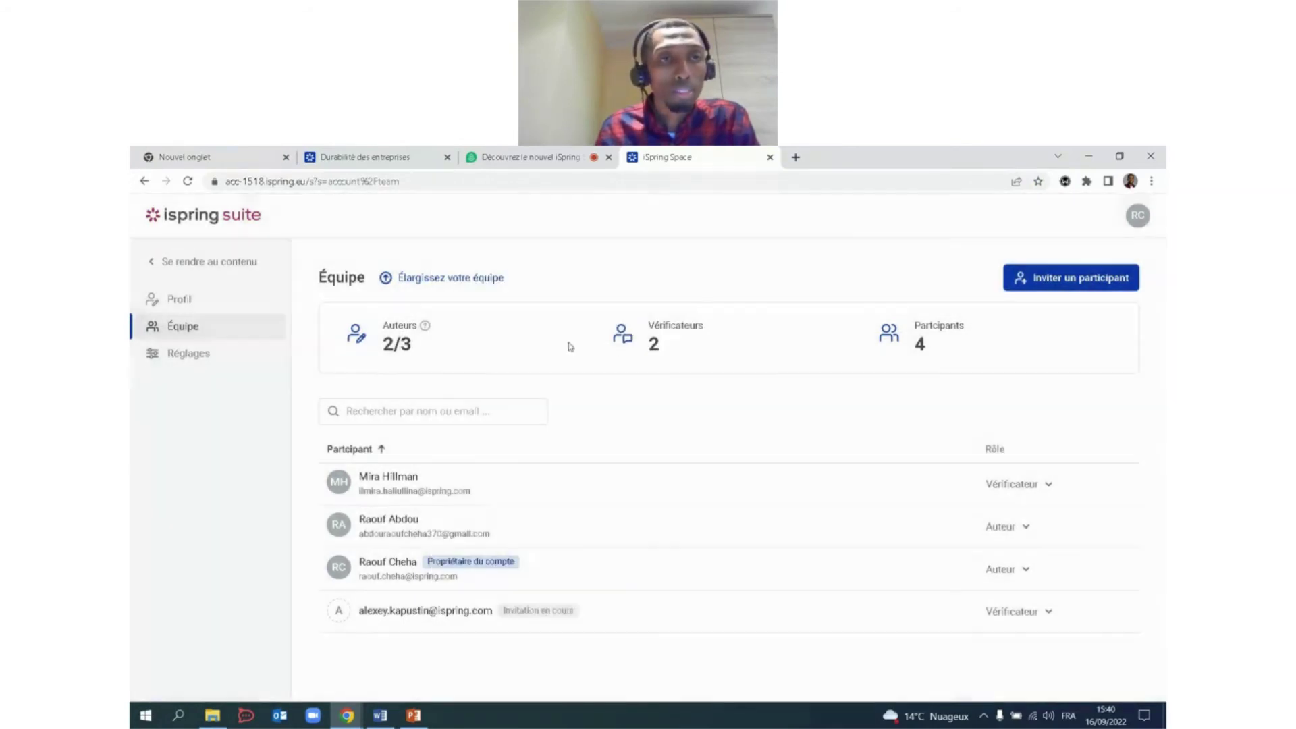
Go back to the project file list and switch to the iSpring Suite 11 webinar tab.
left_click(145, 182)
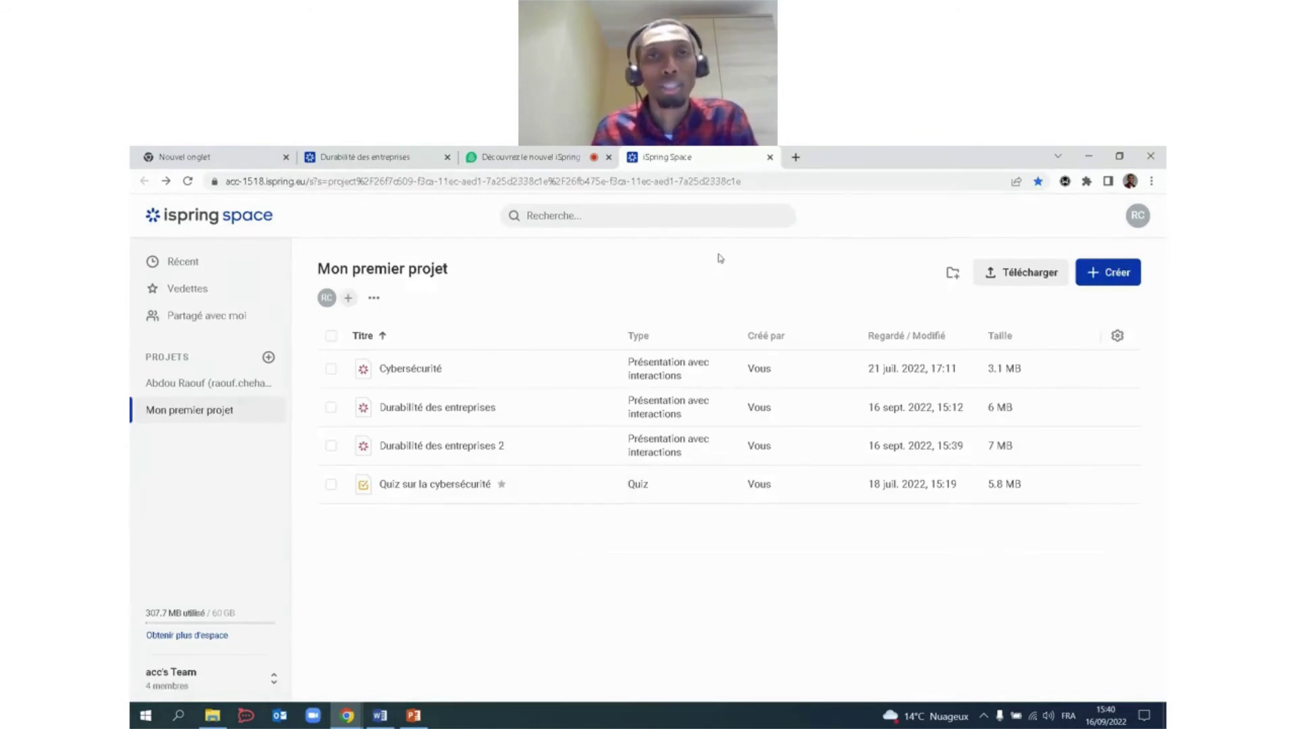
left_click(541, 160)
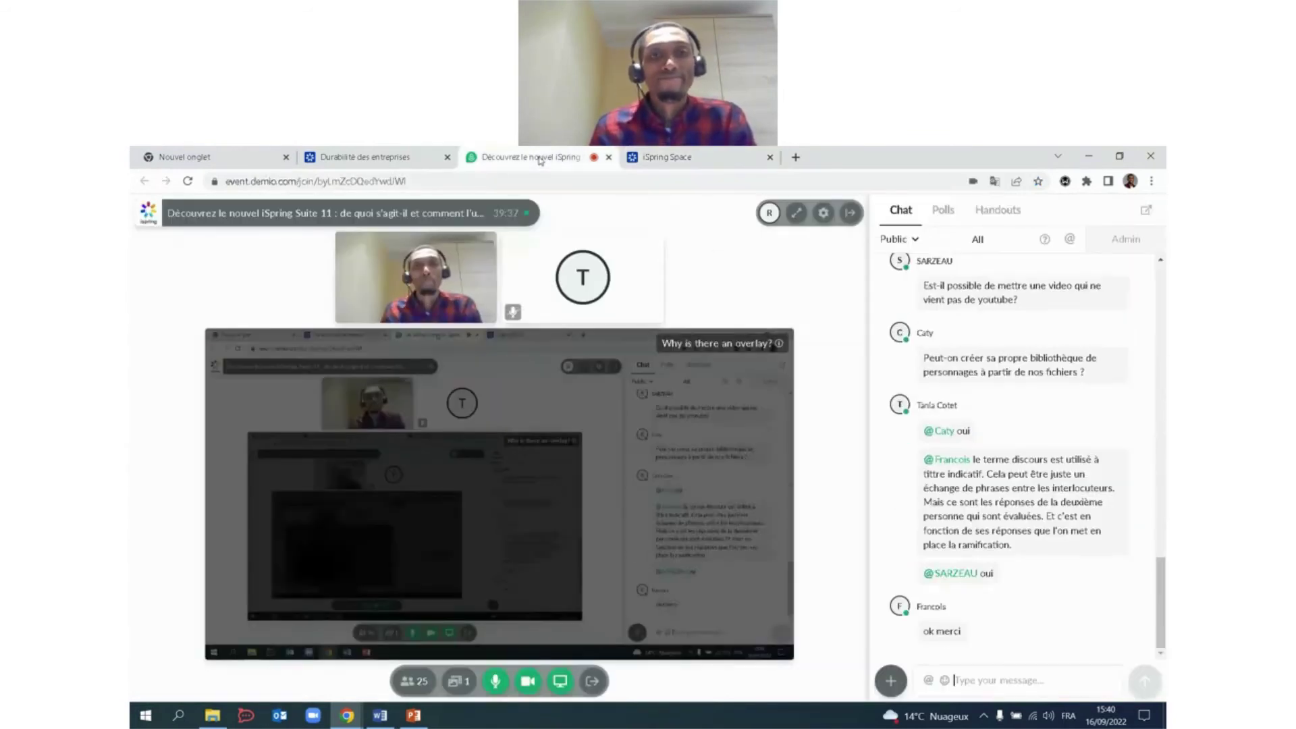
mouse_move(639, 379)
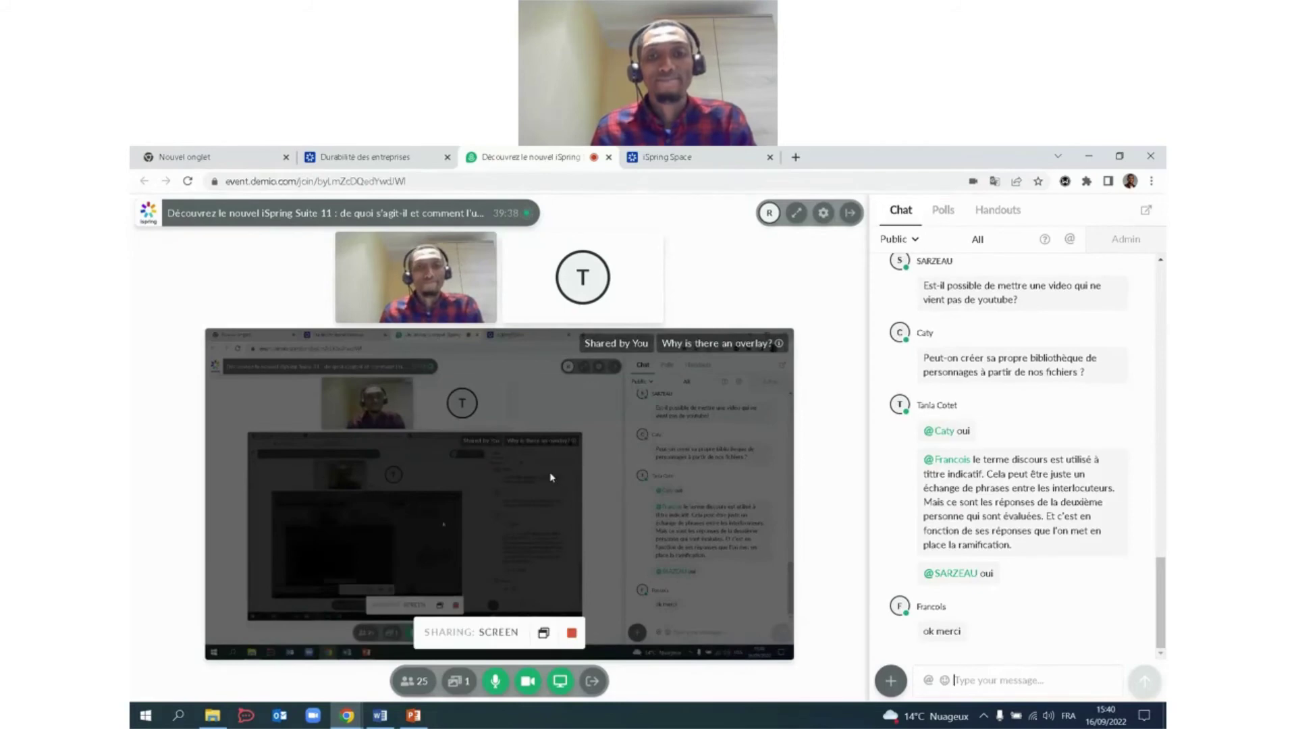